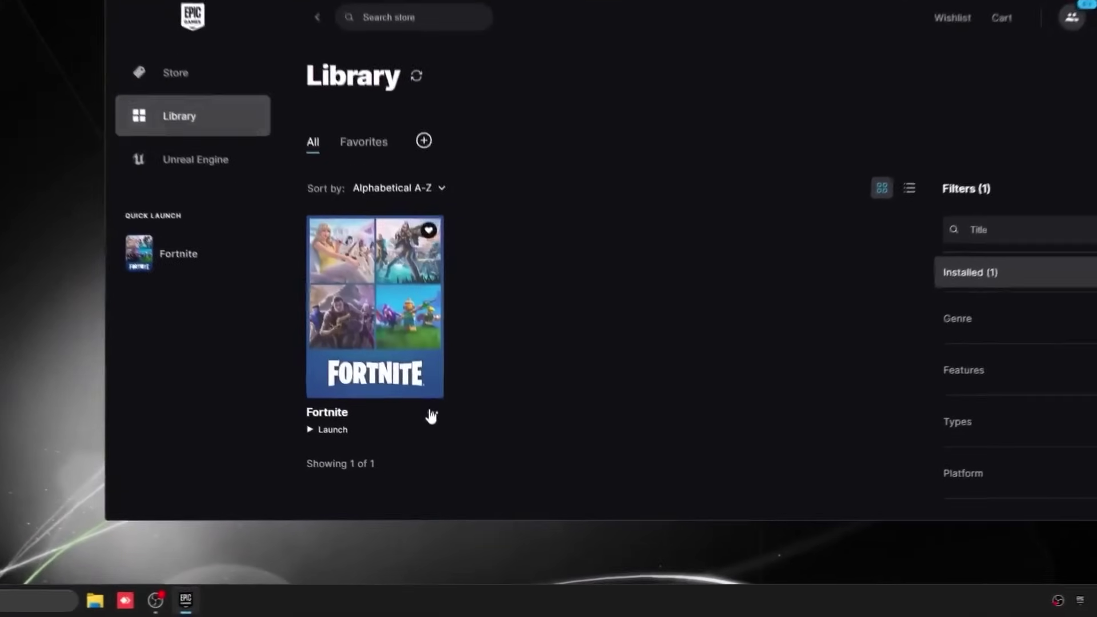
Open the management options for the installed Fortnite game in the library.
{"action": "left_click", "coordinate": [431, 416]}
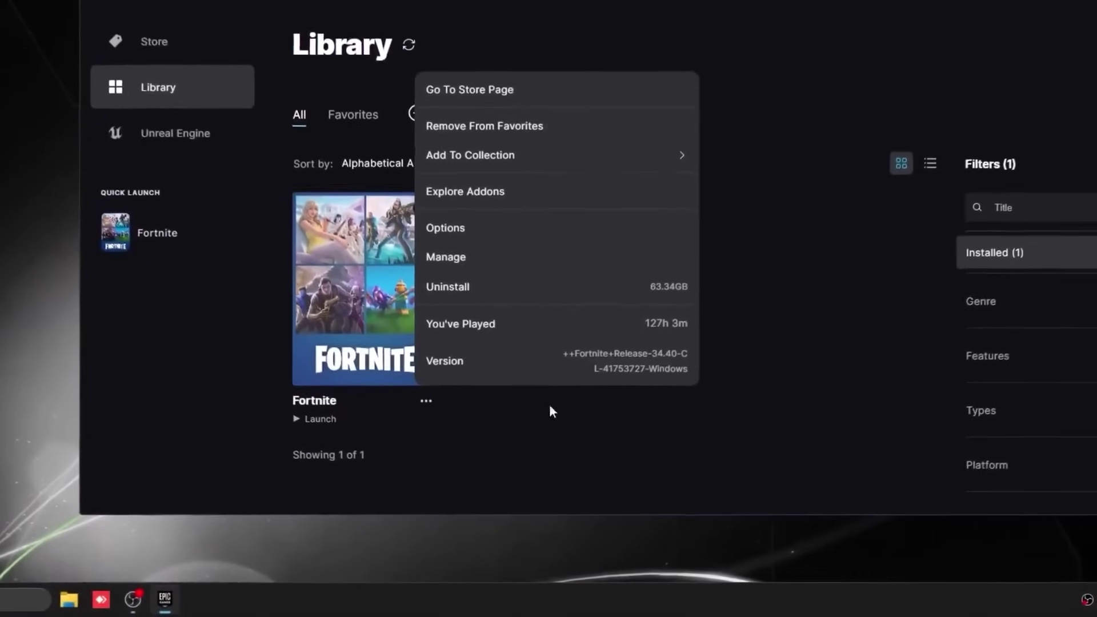
{"action": "left_click", "coordinate": [498, 262]}
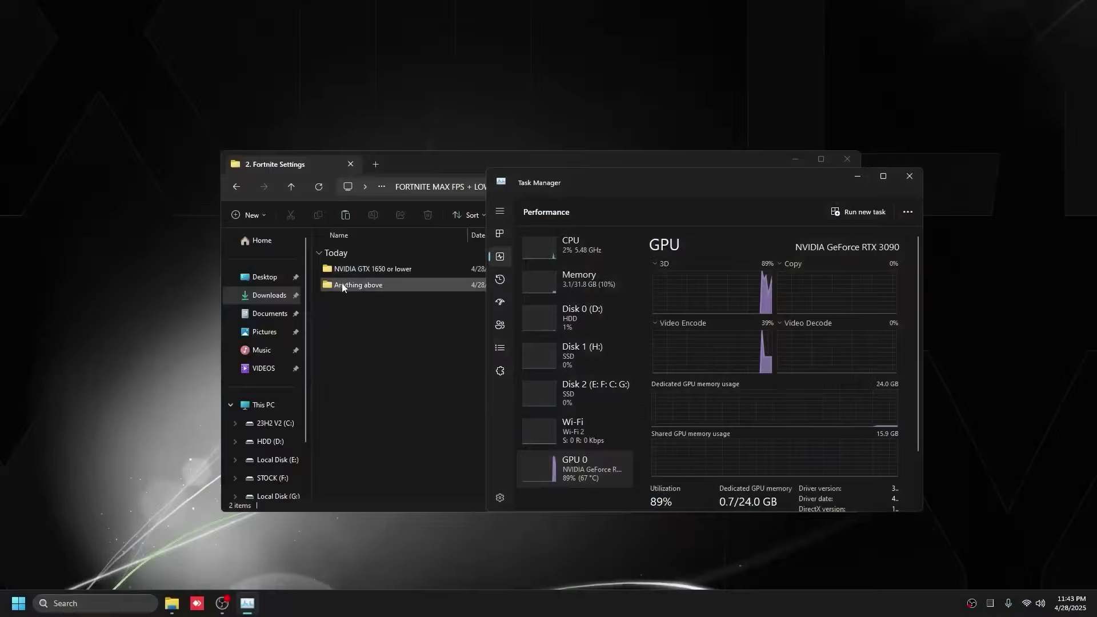
Copy GameUserSettings.ini from the "Anything above" folder inside 2. Fortnite Settings.
{"action": "double_click", "coordinate": [327, 276]}
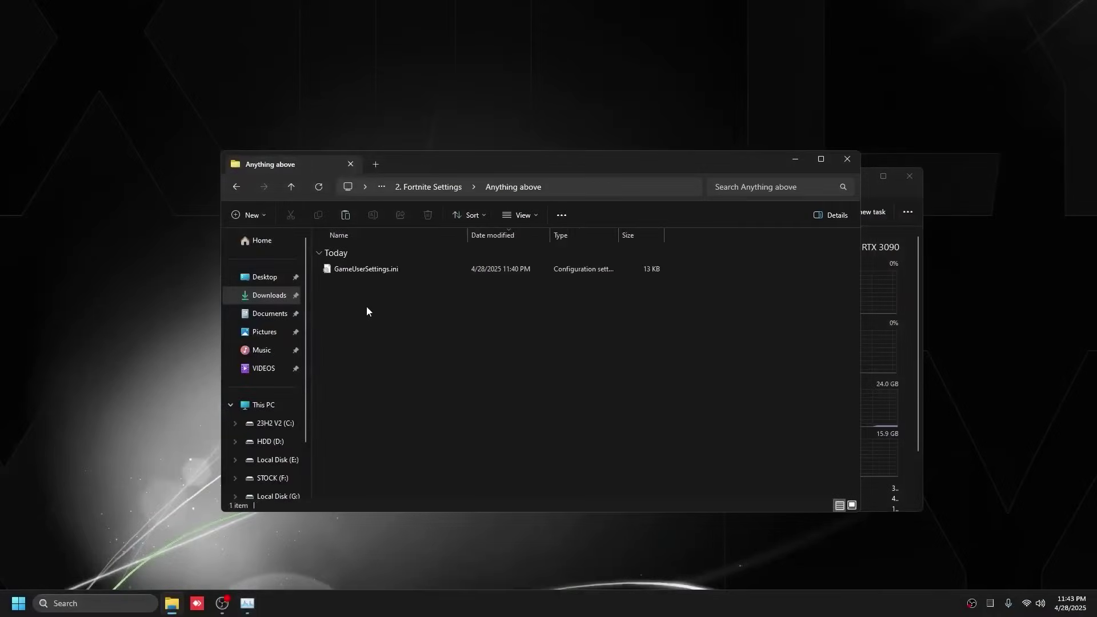
{"action": "right_click", "coordinate": [360, 268]}
{"action": "left_click", "coordinate": [393, 400]}
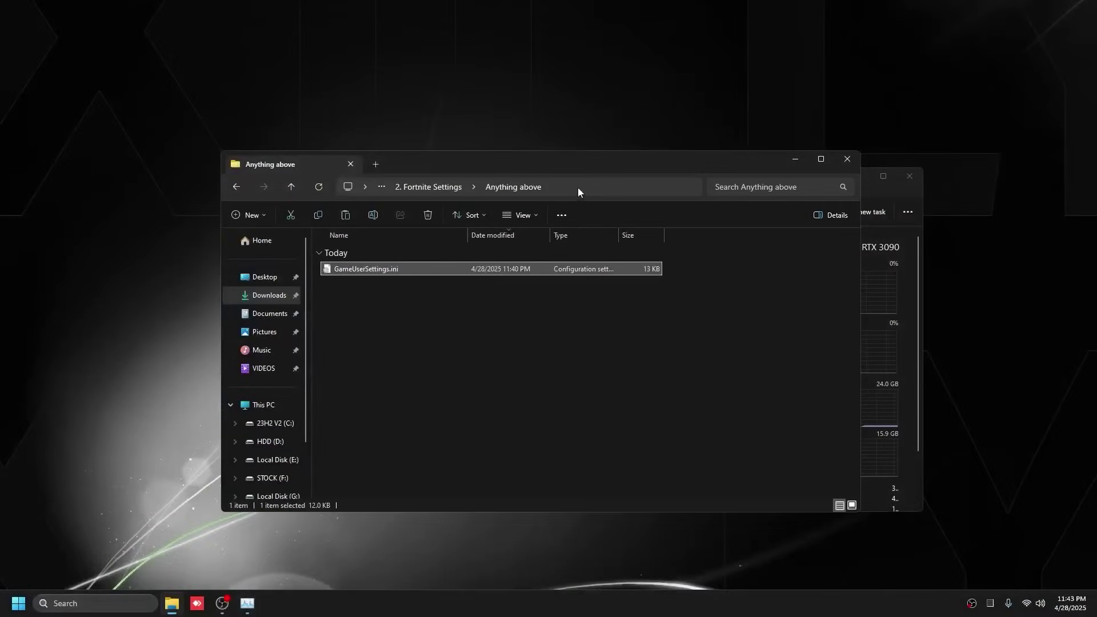
Go to %localappdata% and open the WindowsClient folder under FortniteGame, Saved, Config.
{"action": "left_click", "coordinate": [578, 187]}
{"action": "key", "text": "BackSpace"}
{"action": "type", "text": "%l"}
{"action": "type", "text": "ocalappdata%"}
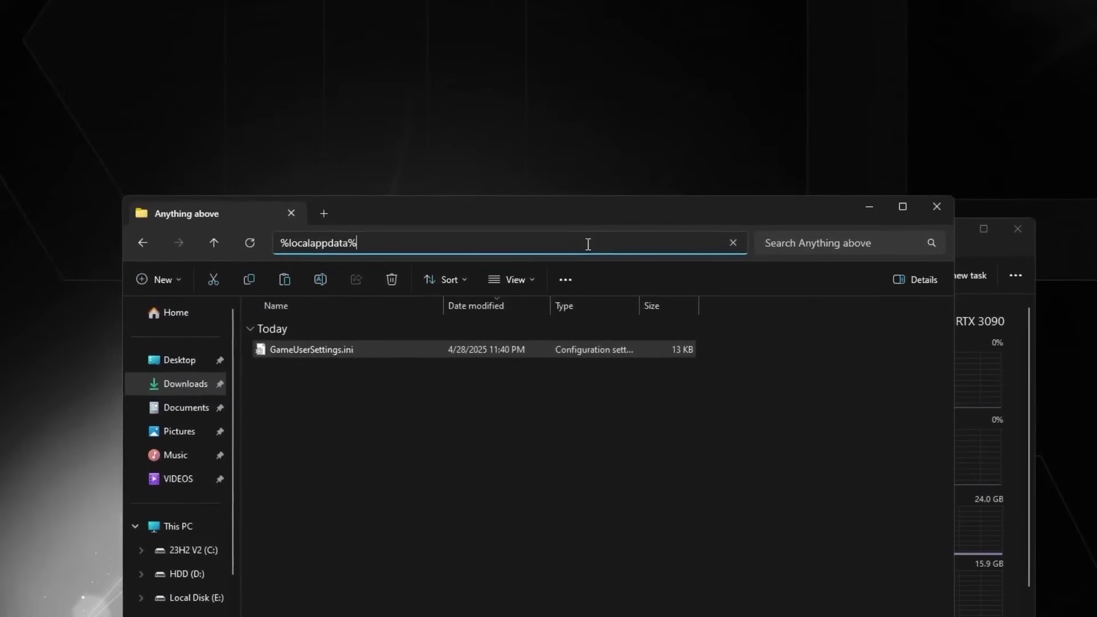
{"action": "key", "text": "Return"}
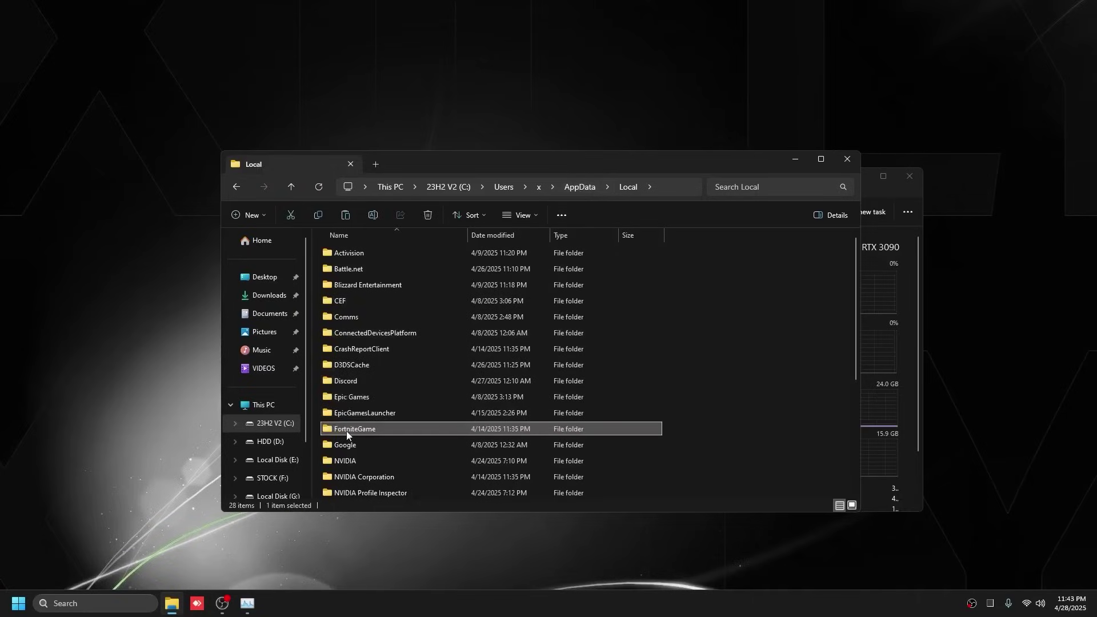
{"action": "double_click", "coordinate": [346, 431]}
{"action": "double_click", "coordinate": [337, 254]}
{"action": "double_click", "coordinate": [343, 269]}
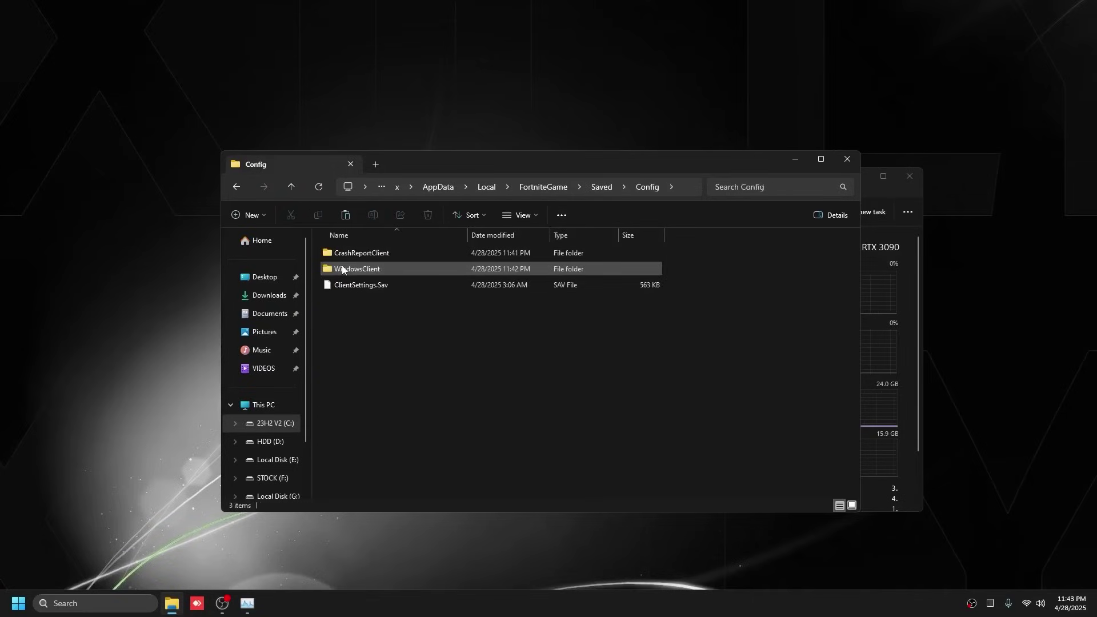
{"action": "double_click", "coordinate": [342, 268]}
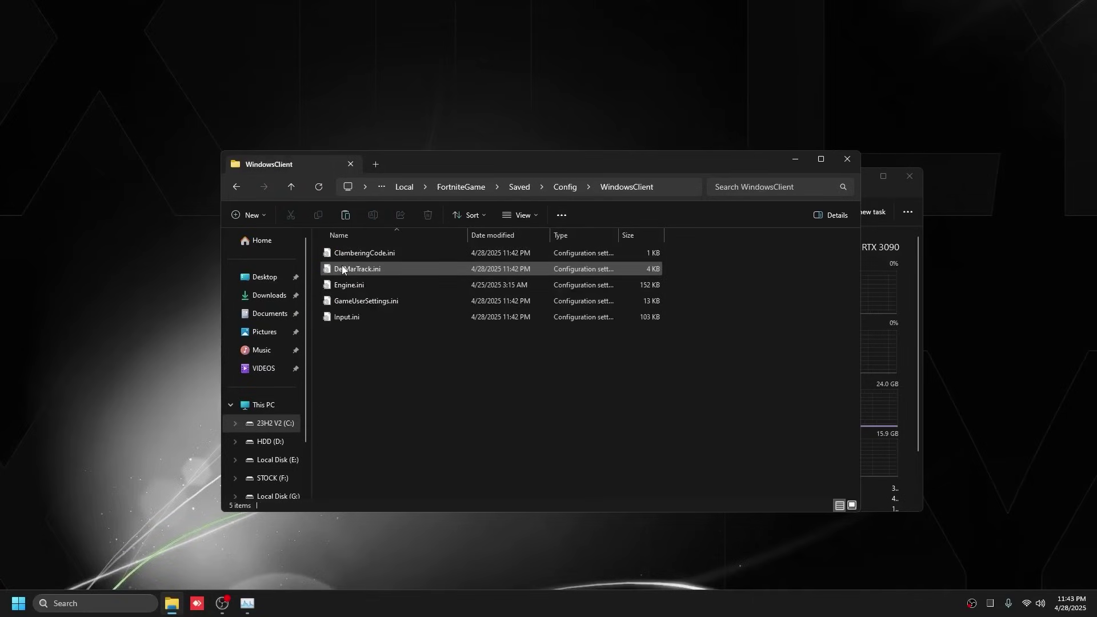
Paste the copied GameUserSettings.ini into the WindowsClient folder, replacing the existing file, and close the folder window.
{"action": "right_click", "coordinate": [719, 262]}
{"action": "left_click", "coordinate": [730, 339]}
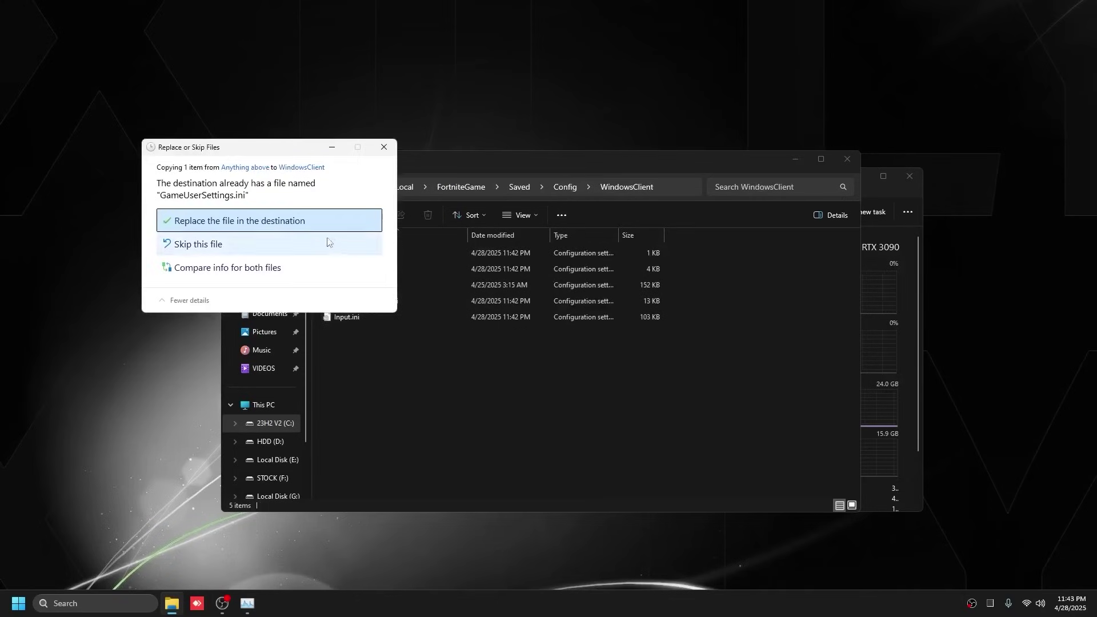
{"action": "left_click", "coordinate": [263, 223]}
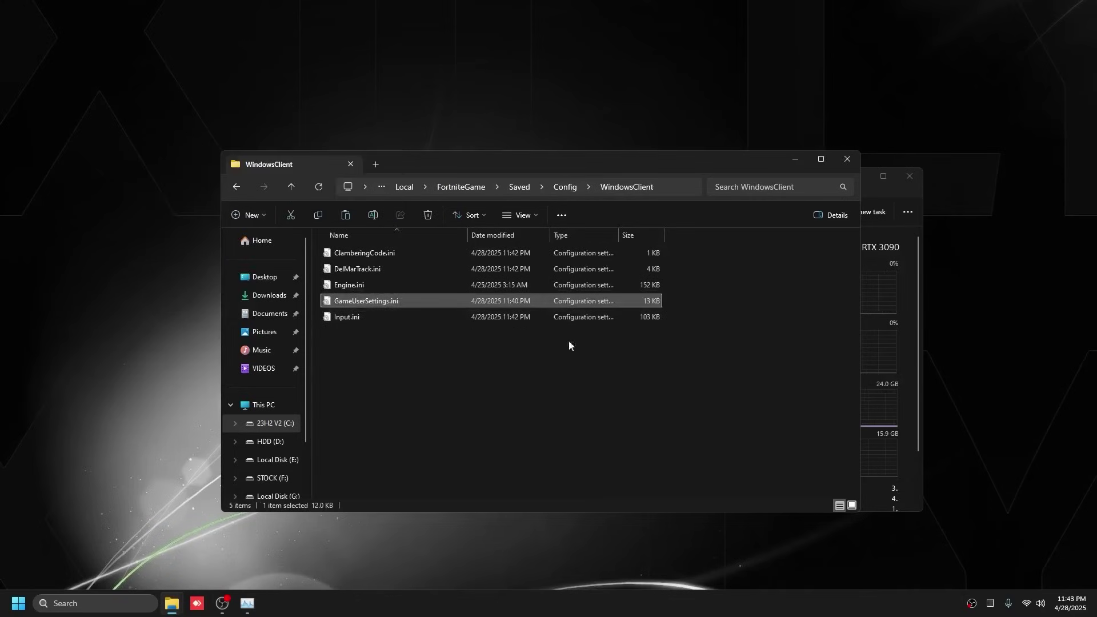
{"action": "left_click", "coordinate": [847, 160]}
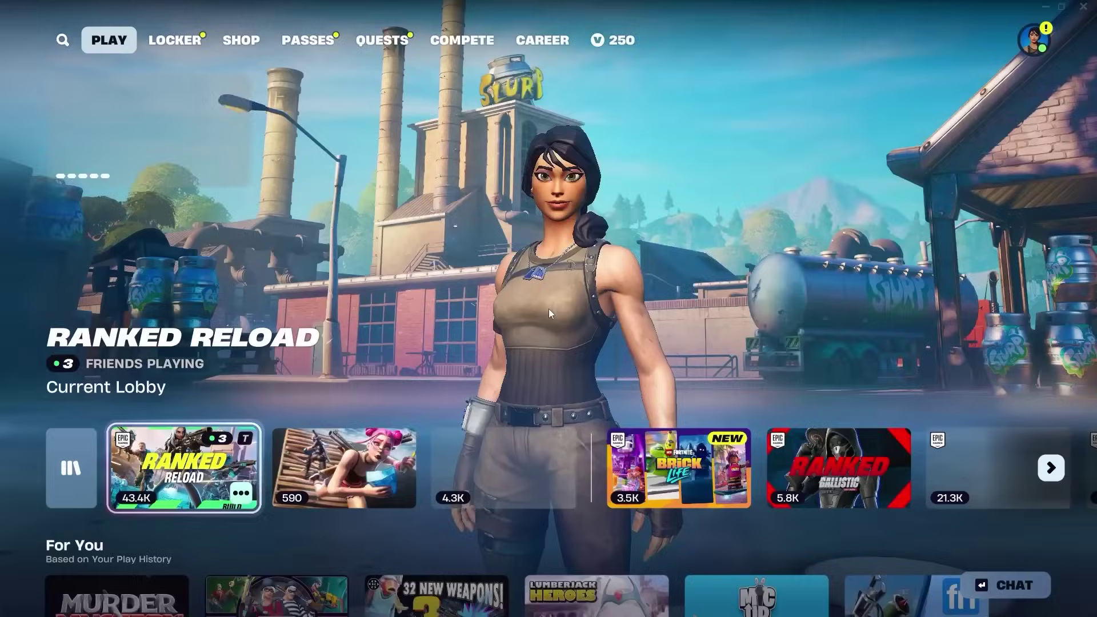
Open Fortnite's video settings and set the Frame Rate Limit to 360 FPS.
{"action": "left_click", "coordinate": [1049, 40]}
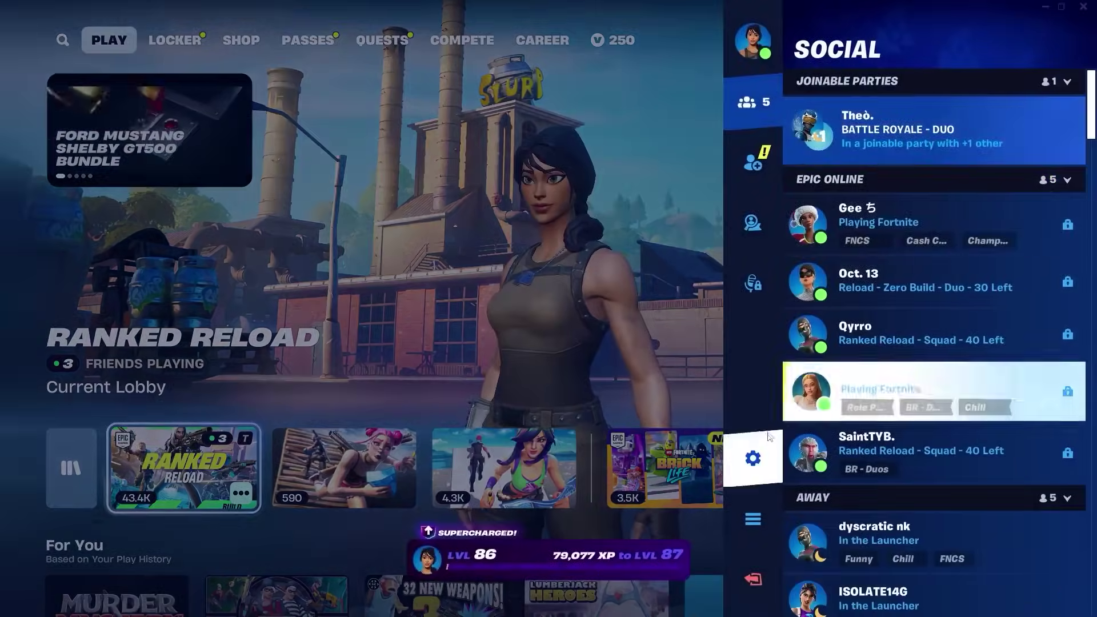
{"action": "left_click", "coordinate": [759, 458]}
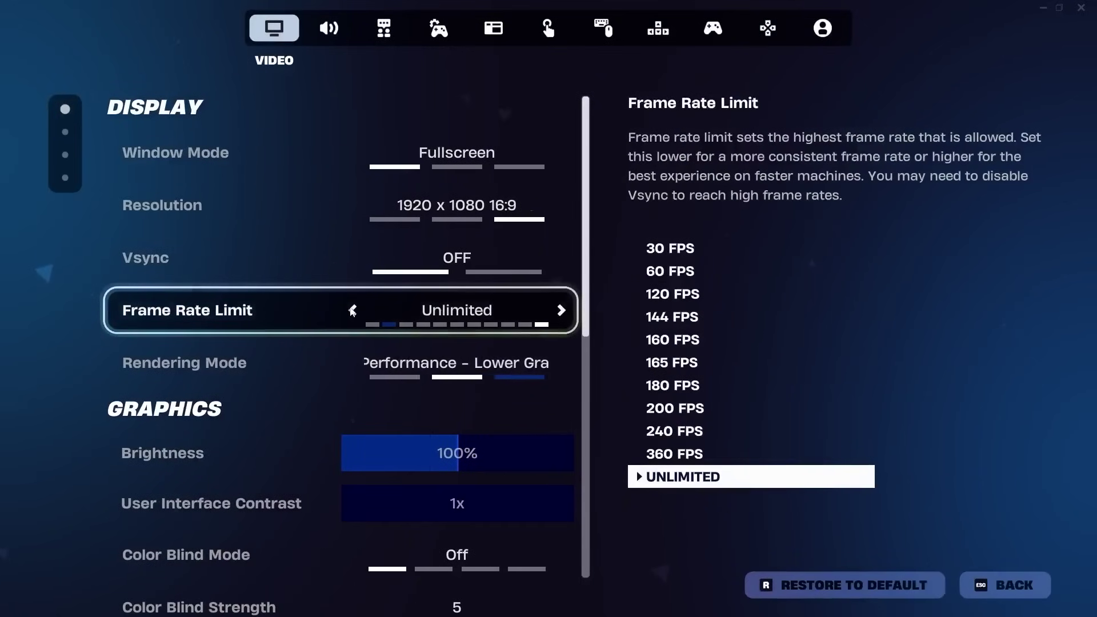
{"action": "left_click", "coordinate": [353, 310]}
{"action": "left_click", "coordinate": [664, 584]}
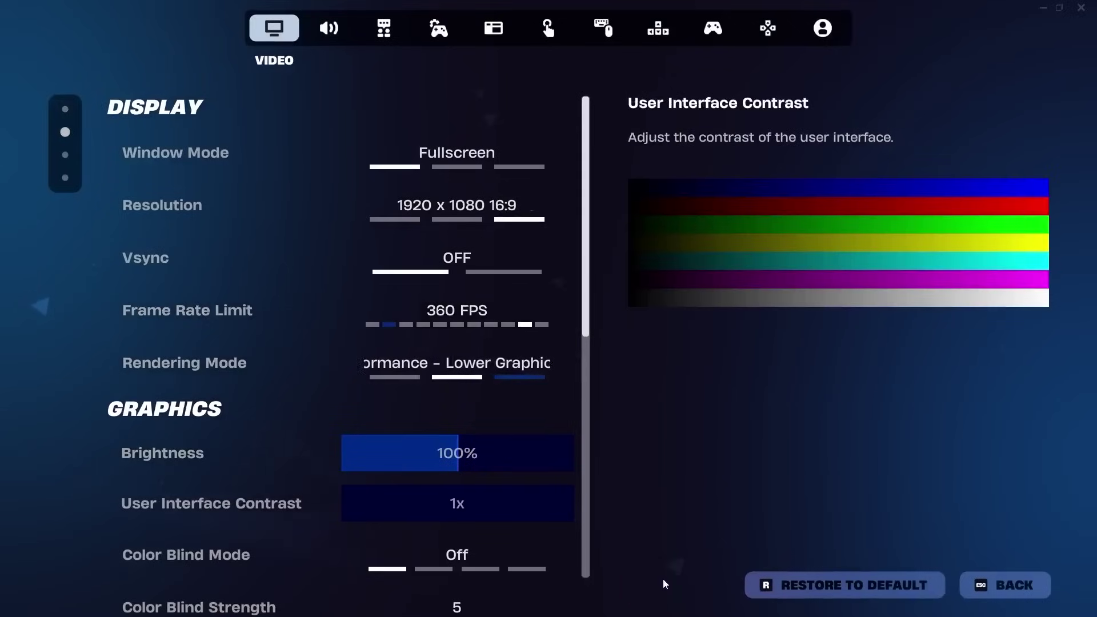
Review the performance-mode graphics quality and remaining game settings, and close Fortnite.
{"action": "scroll", "coordinate": [574, 354], "scroll_direction": "down", "scroll_amount": 10}
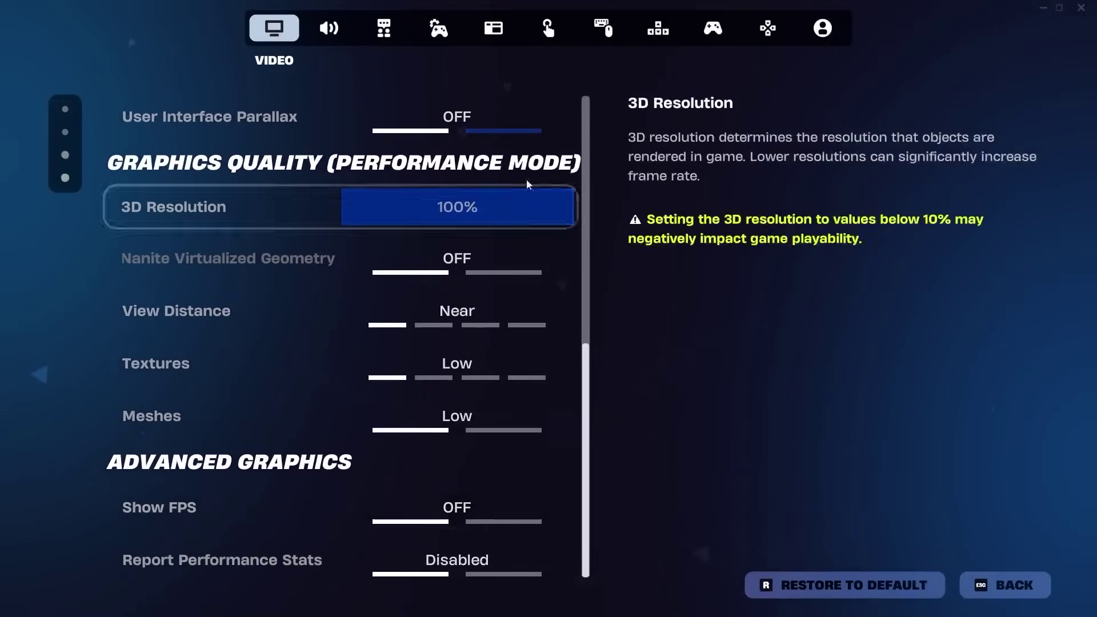
{"action": "left_click", "coordinate": [439, 28]}
{"action": "mouse_move", "coordinate": [587, 175]}
{"action": "left_mouse_down"}
{"action": "mouse_move", "coordinate": [630, 413]}
{"action": "mouse_move", "coordinate": [616, 561]}
{"action": "left_mouse_up"}
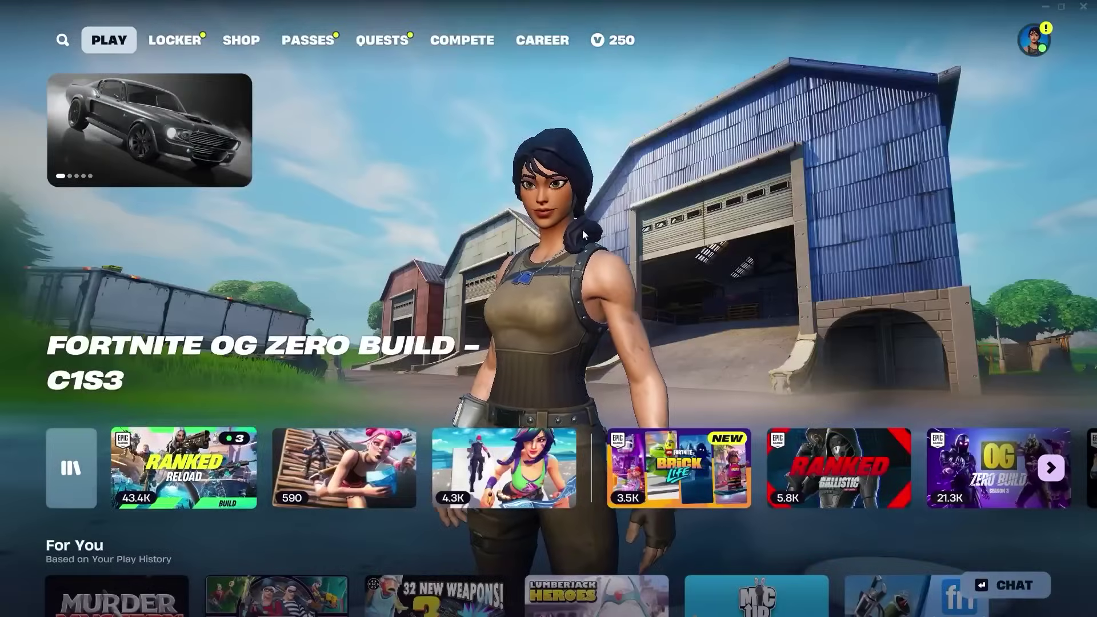
{"action": "key", "text": "alt+F4"}
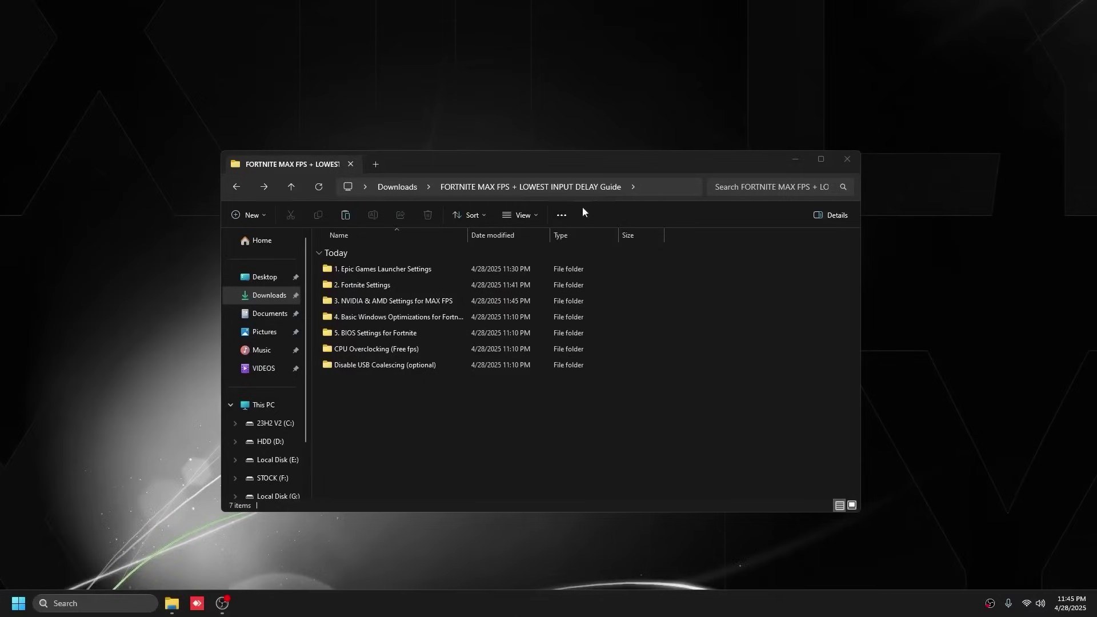
Launch Display Driver Uninstaller from the "Uninstall your Current Drivers" folder and clean the NVIDIA GPU driver with a restart.
{"action": "double_click", "coordinate": [389, 301]}
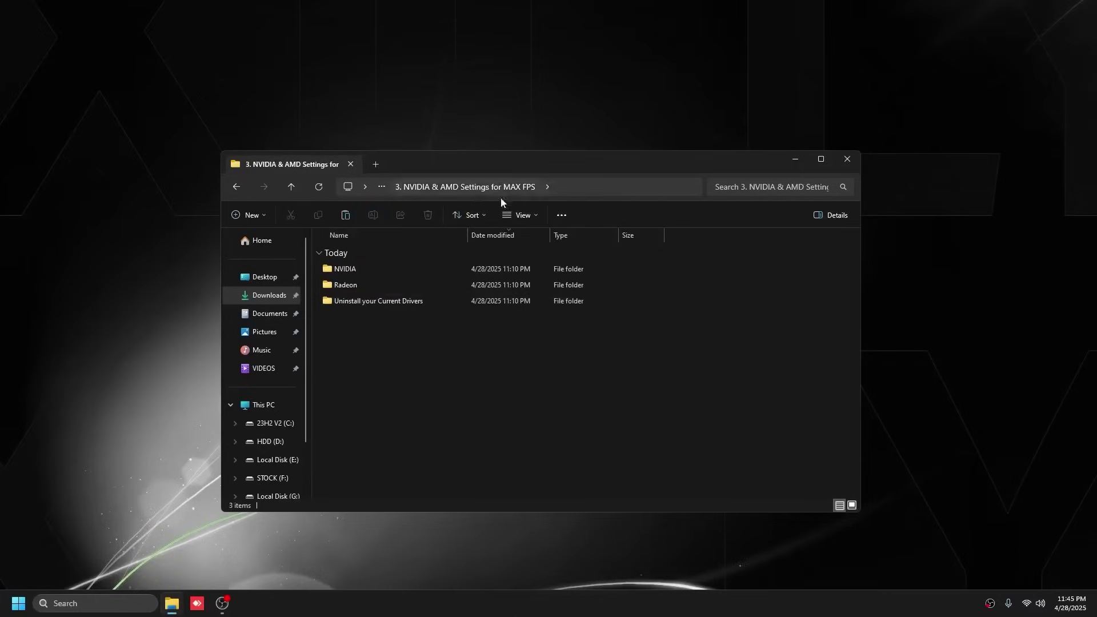
{"action": "double_click", "coordinate": [361, 299]}
{"action": "double_click", "coordinate": [358, 315]}
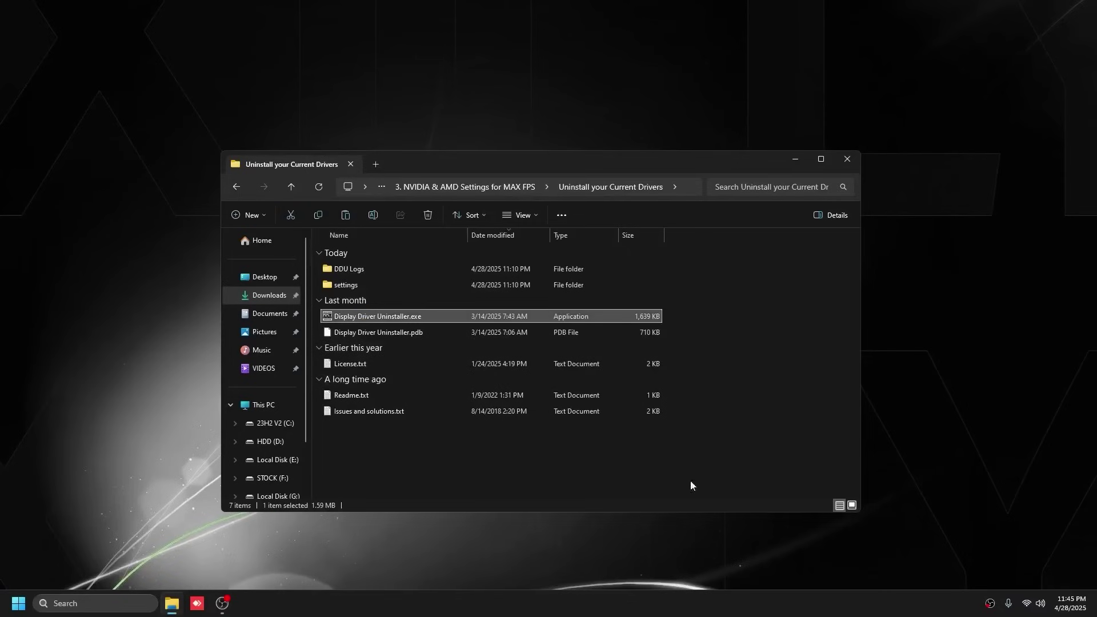
{"action": "left_click", "coordinate": [622, 343]}
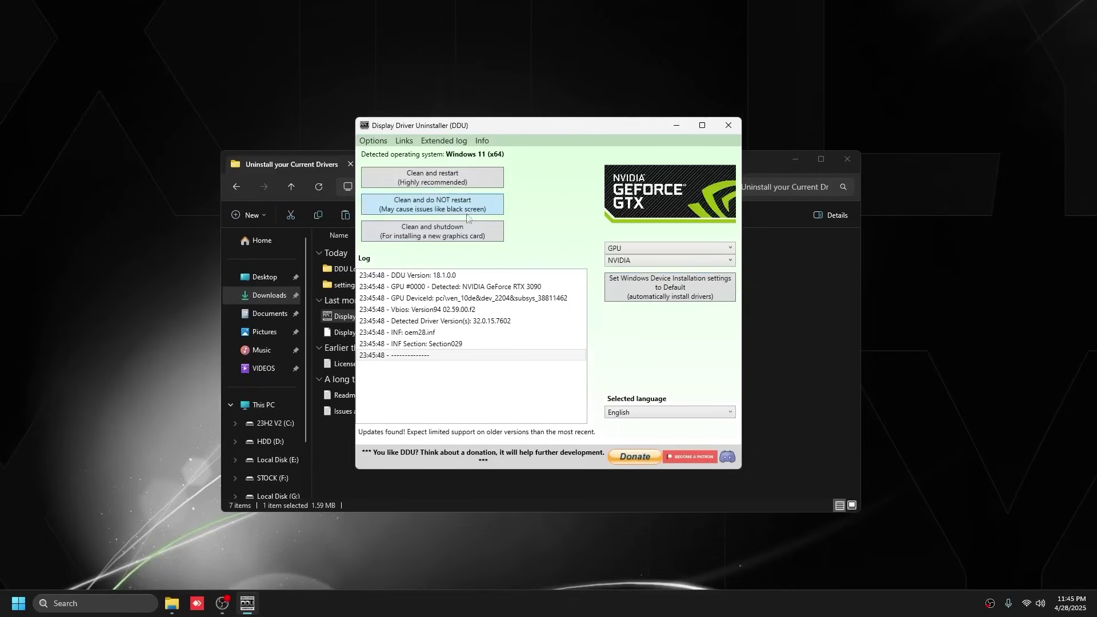
{"action": "left_click", "coordinate": [442, 183]}
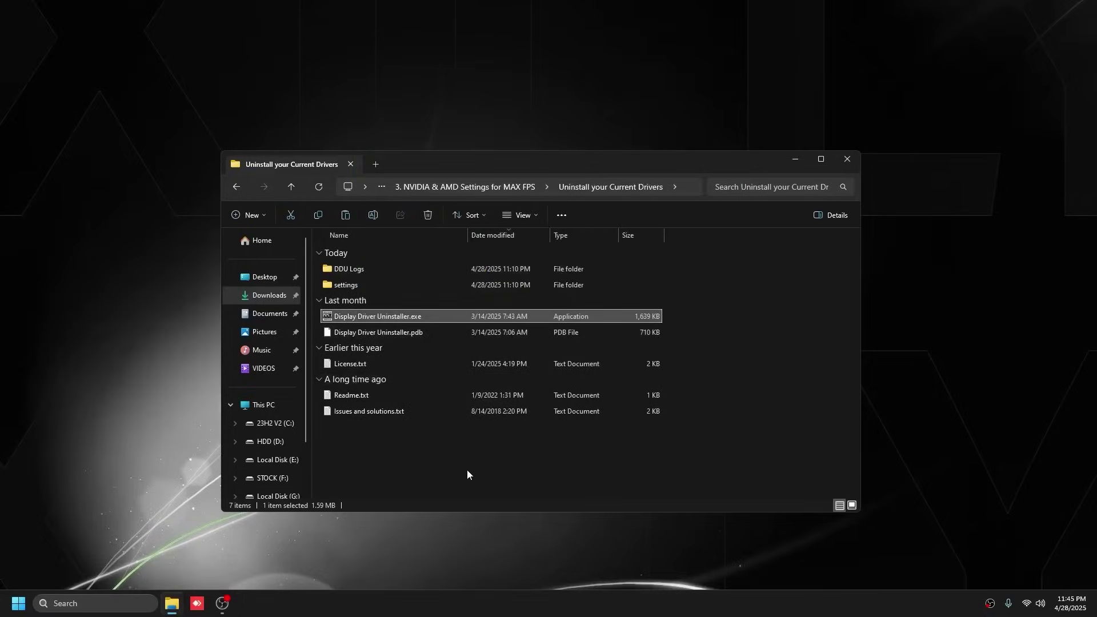
Run NVCleanstall from the NVIDIA folder and prepare the best driver for the hardware with only the Display Driver component.
{"action": "left_click", "coordinate": [467, 470]}
{"action": "left_click", "coordinate": [233, 186]}
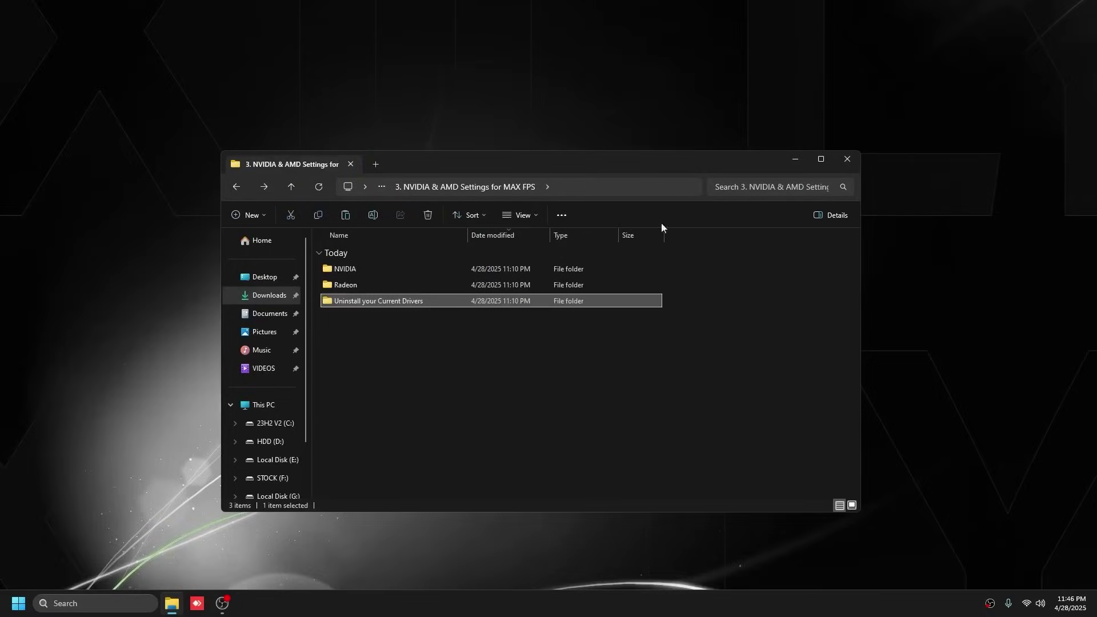
{"action": "double_click", "coordinate": [524, 269]}
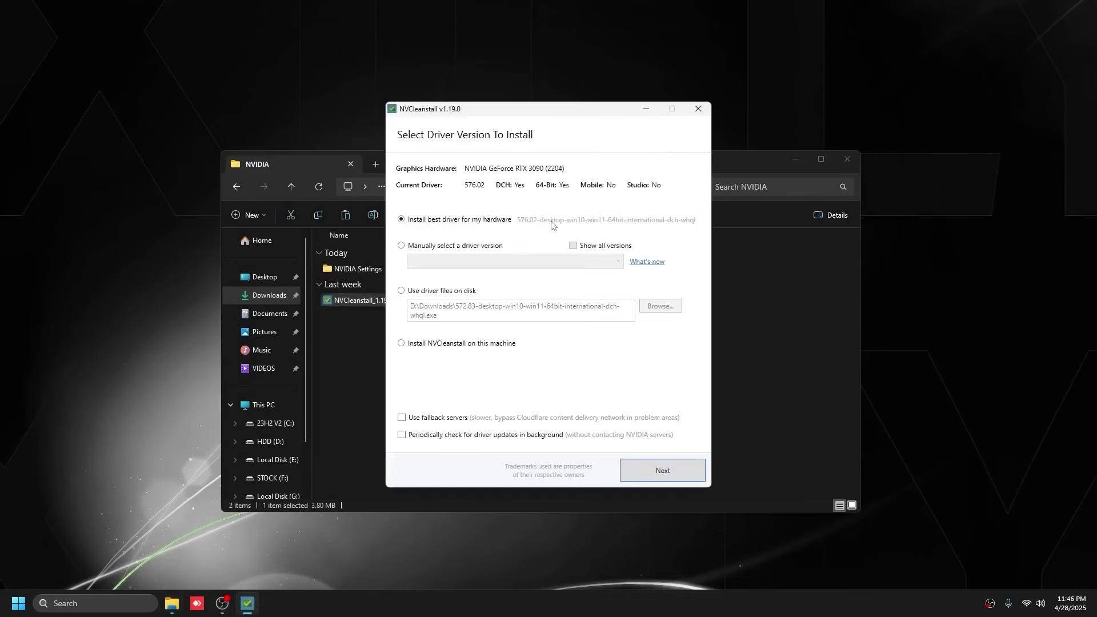
{"action": "left_click", "coordinate": [671, 468]}
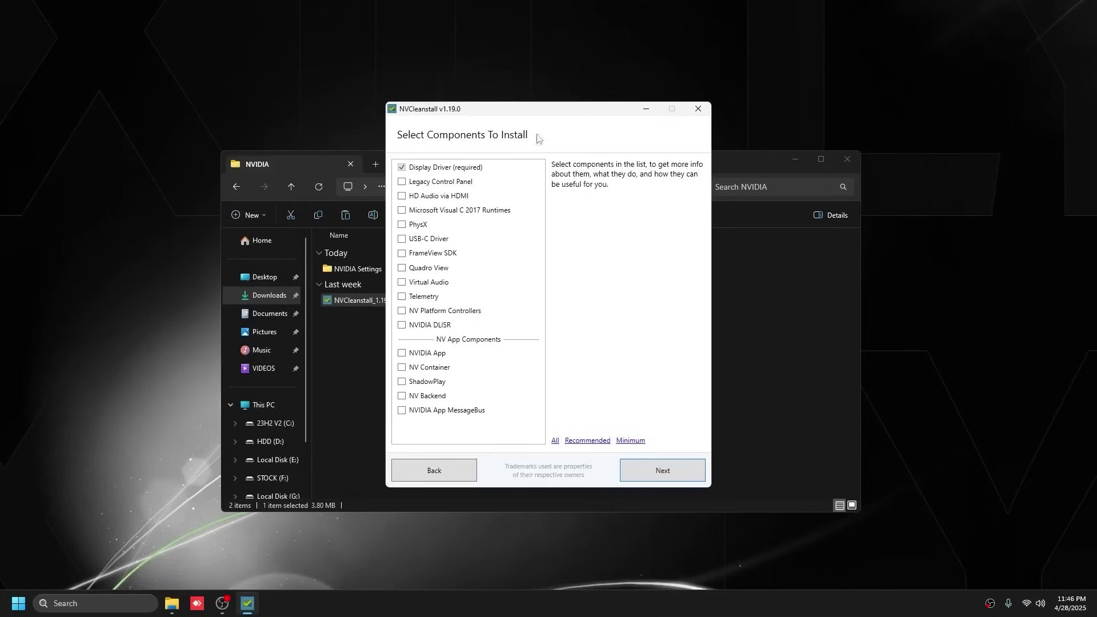
{"action": "left_click", "coordinate": [628, 473]}
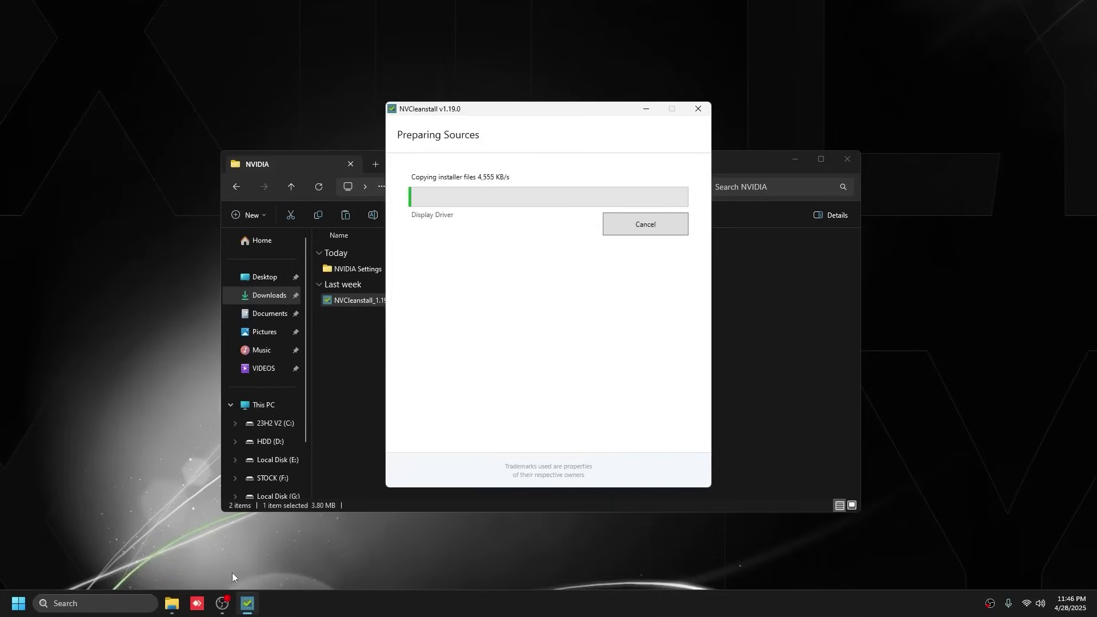
{"action": "left_click", "coordinate": [222, 597]}
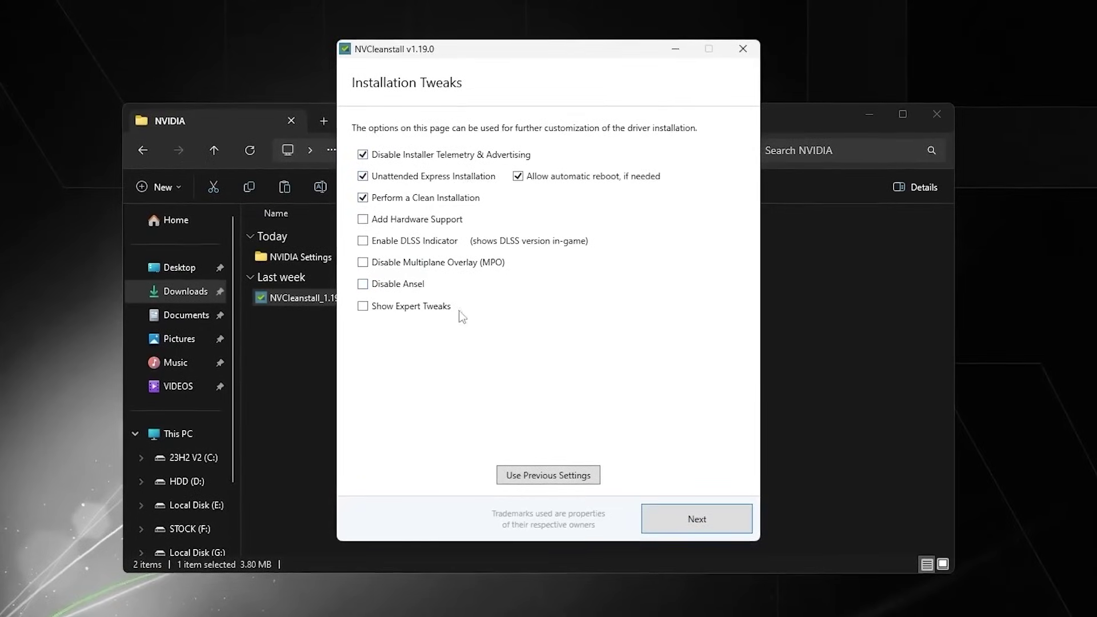
Enable Disable Ansel, Show Expert Tweaks, Disable Driver Telemetry, Disable HDCP, the Easy-Anti-Cheat method and automatic unsigned-warning acceptance, and proceed with the installation.
{"action": "left_click", "coordinate": [414, 308]}
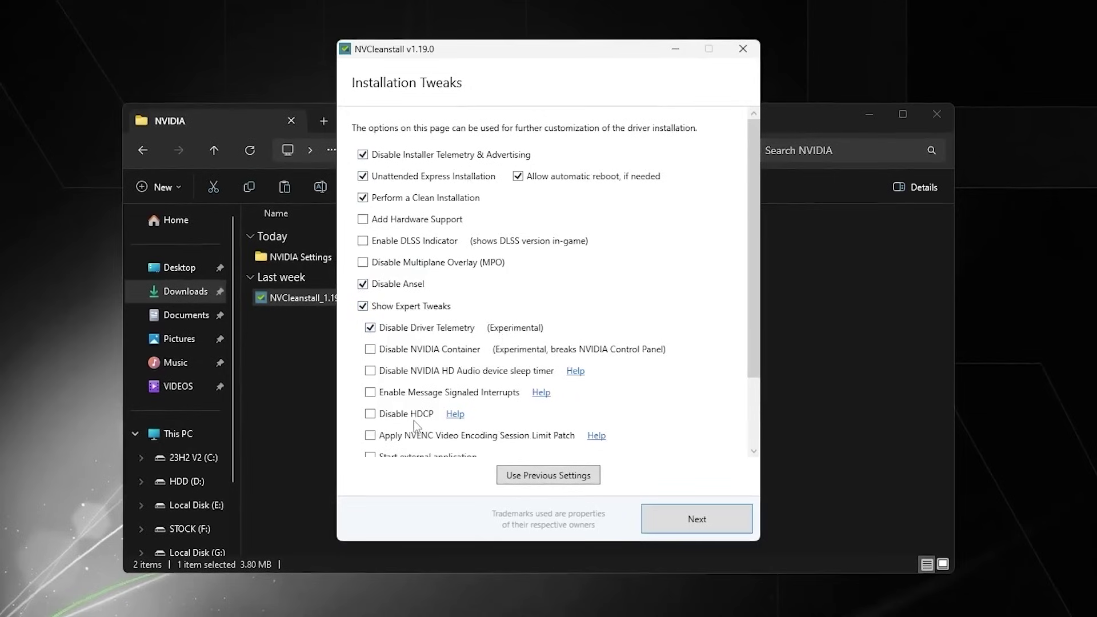
{"action": "scroll", "coordinate": [743, 290], "scroll_direction": "down", "scroll_amount": 2}
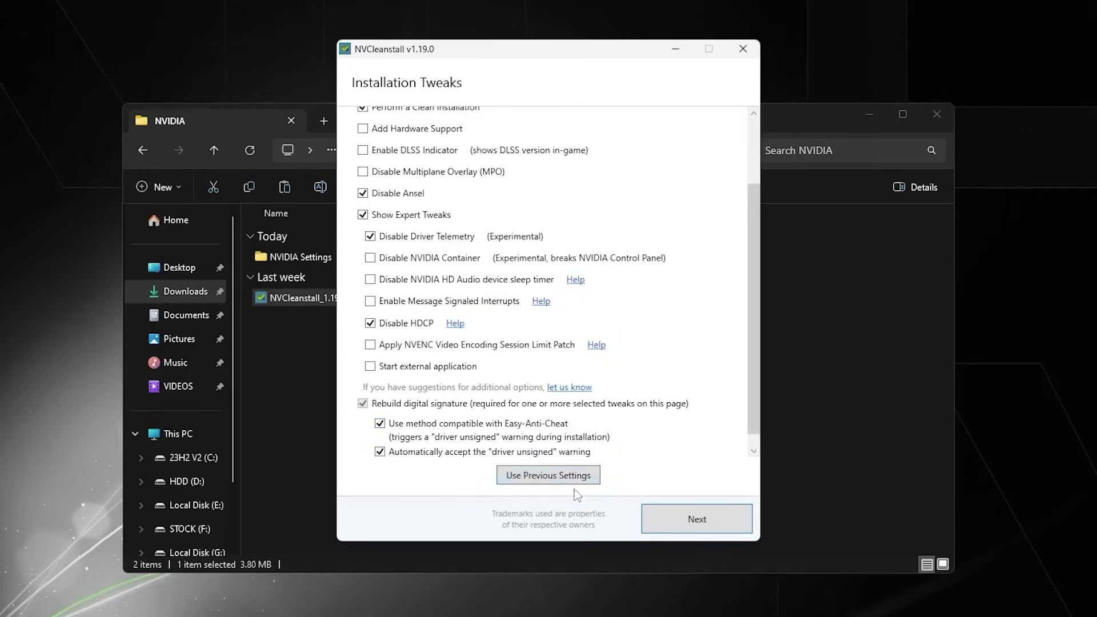
{"action": "left_click", "coordinate": [676, 519]}
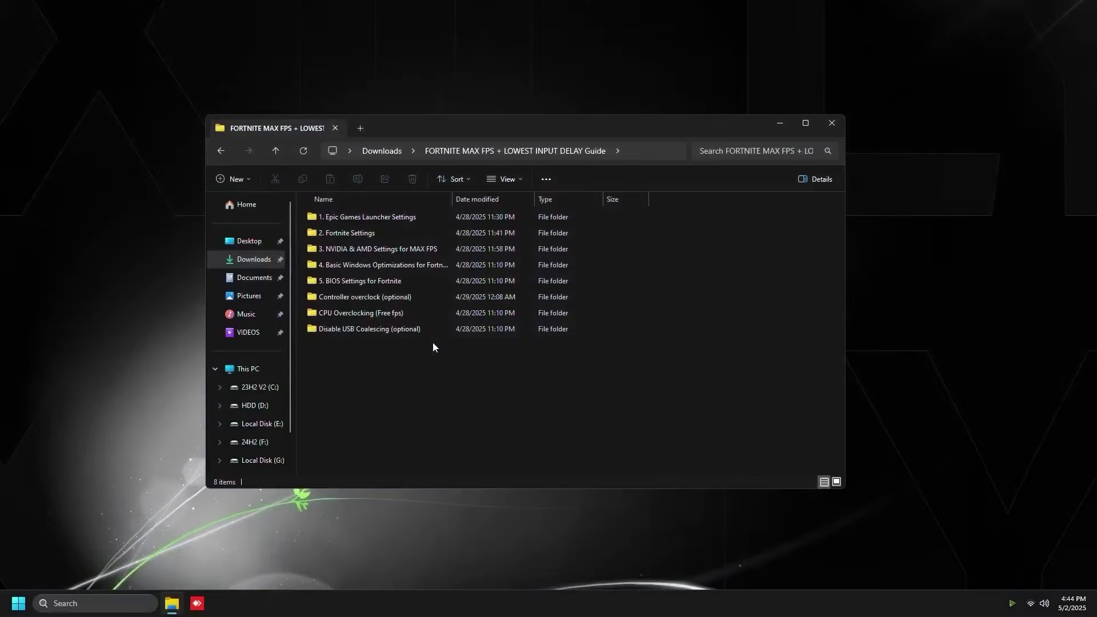
Launch nvidiaProfileInspector.exe from the NVIDIA Settings folder inside 3. NVIDIA & AMD Settings for MAX FPS.
{"action": "double_click", "coordinate": [365, 249]}
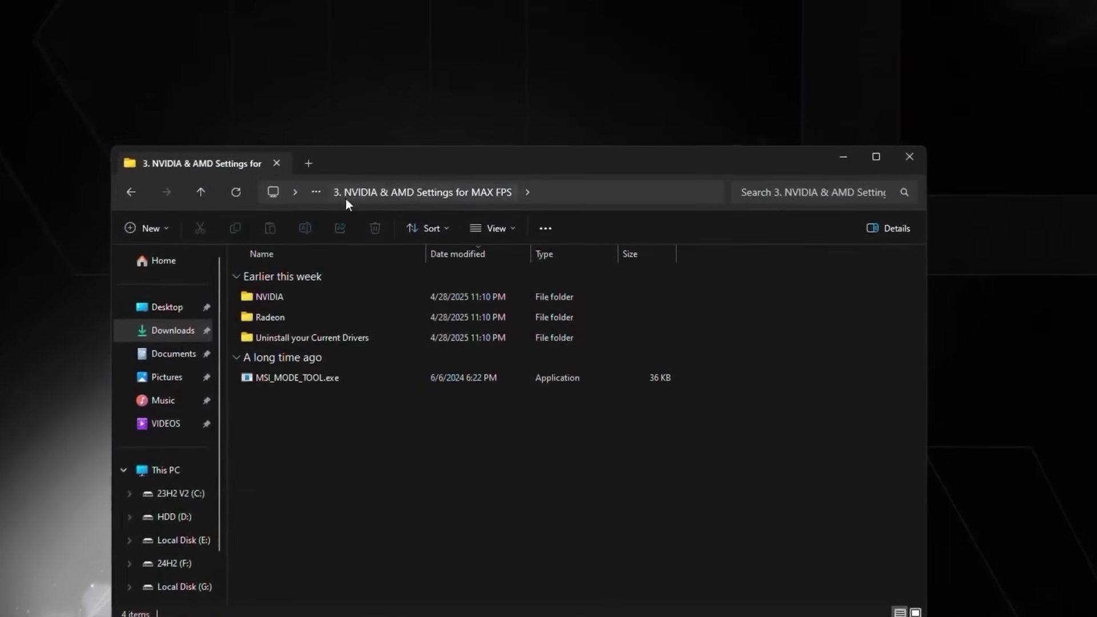
{"action": "double_click", "coordinate": [289, 301]}
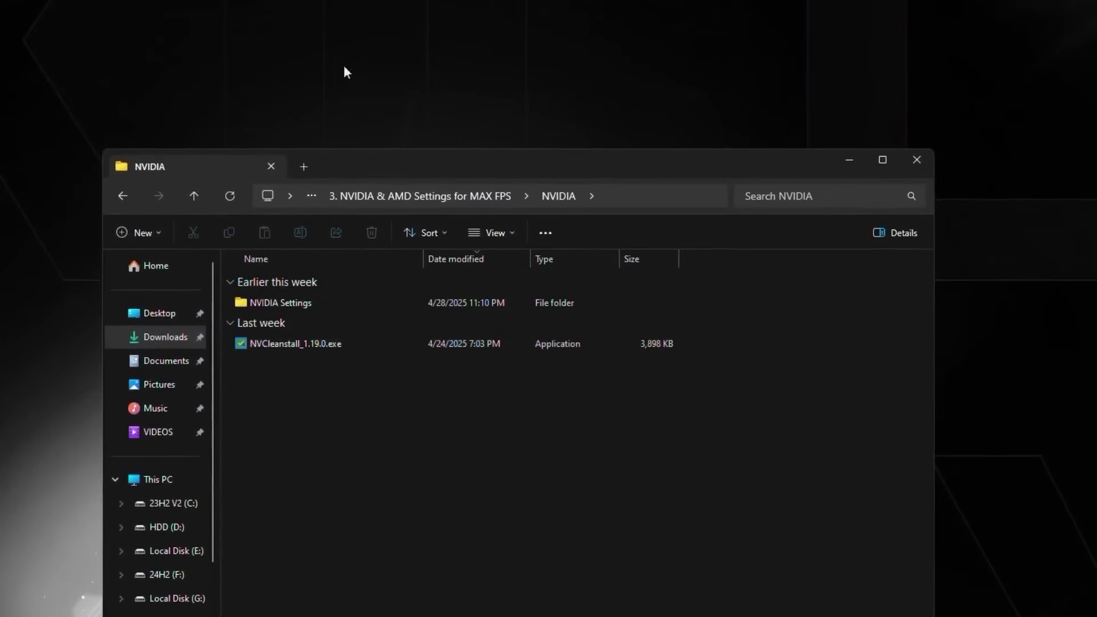
{"action": "double_click", "coordinate": [244, 298]}
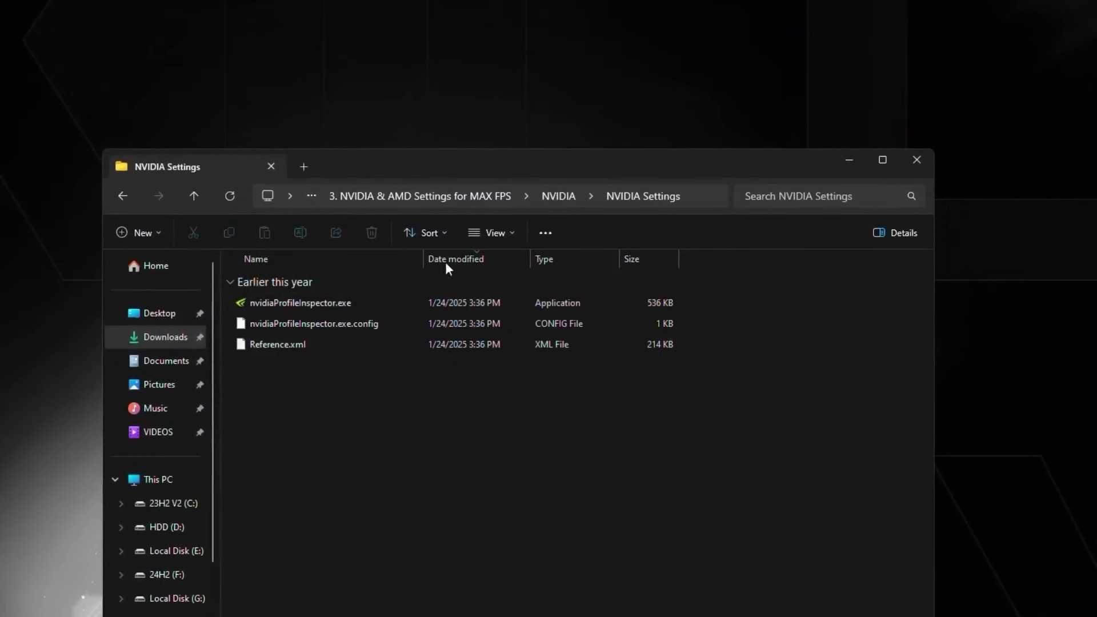
{"action": "double_click", "coordinate": [297, 304]}
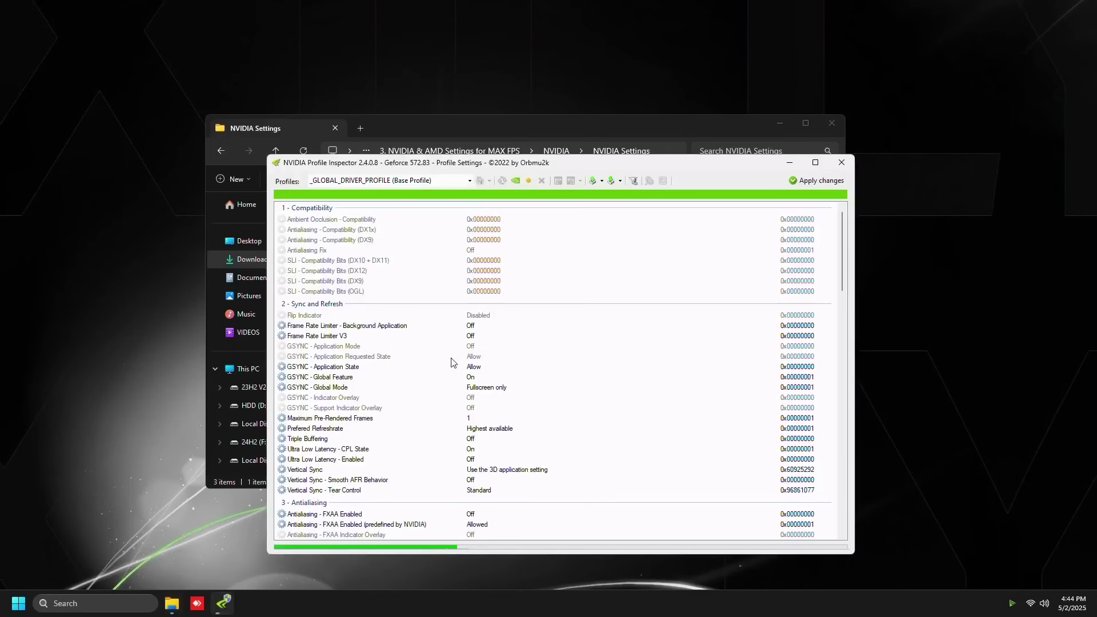
Set CUDA - Force P2 State to Off in the Common section of the global driver profile and apply the changes.
{"action": "scroll", "coordinate": [451, 366], "scroll_direction": "down", "scroll_amount": 10}
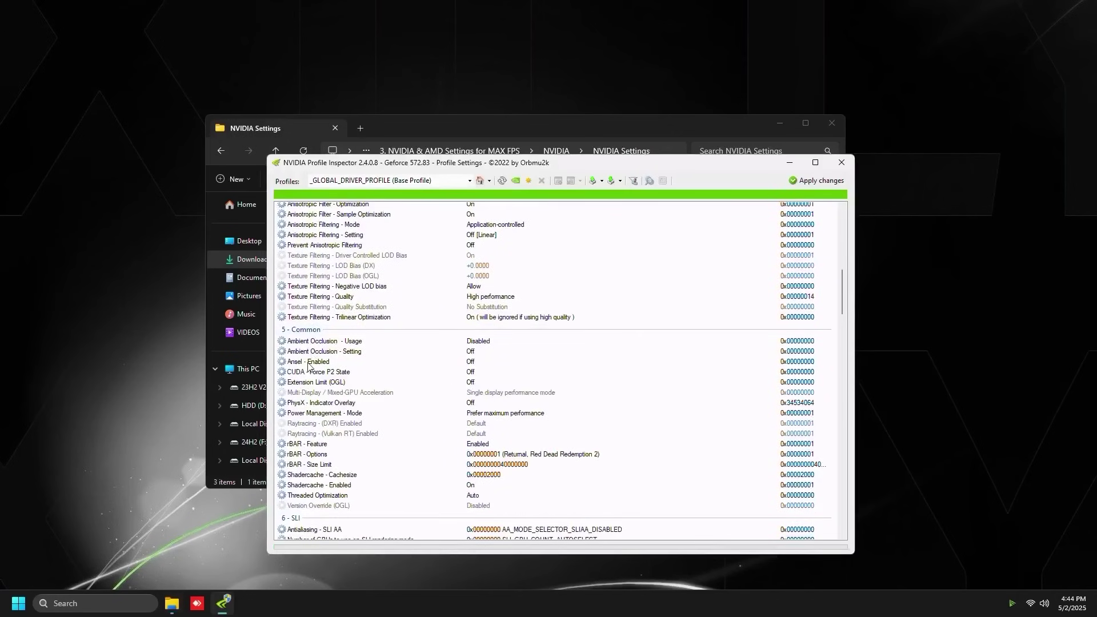
{"action": "left_click", "coordinate": [308, 372]}
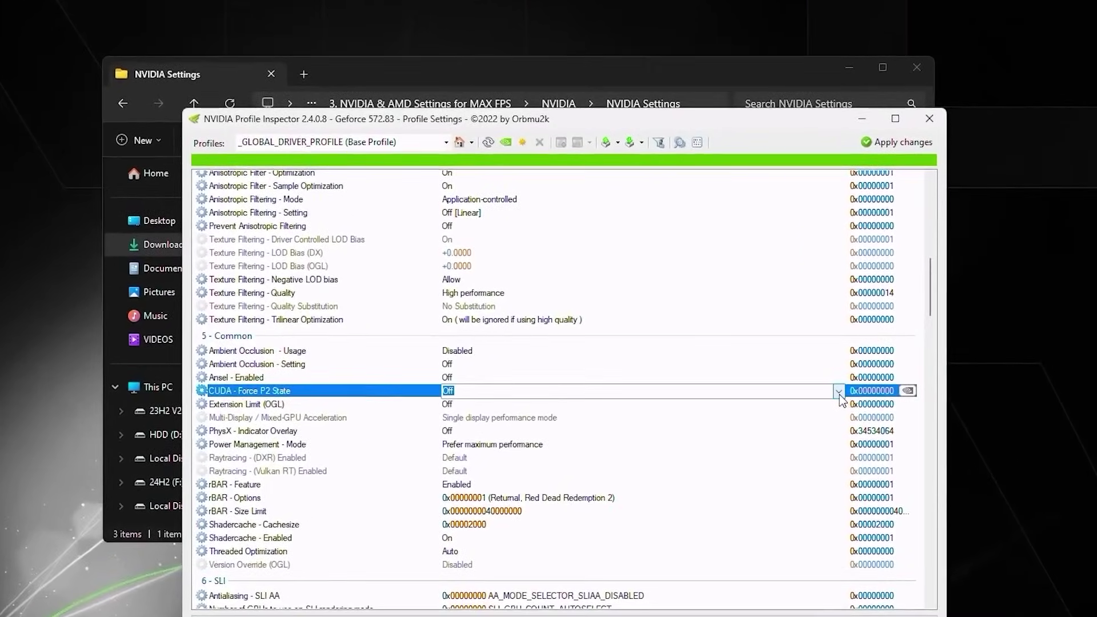
{"action": "left_click", "coordinate": [838, 392]}
{"action": "left_click", "coordinate": [908, 146]}
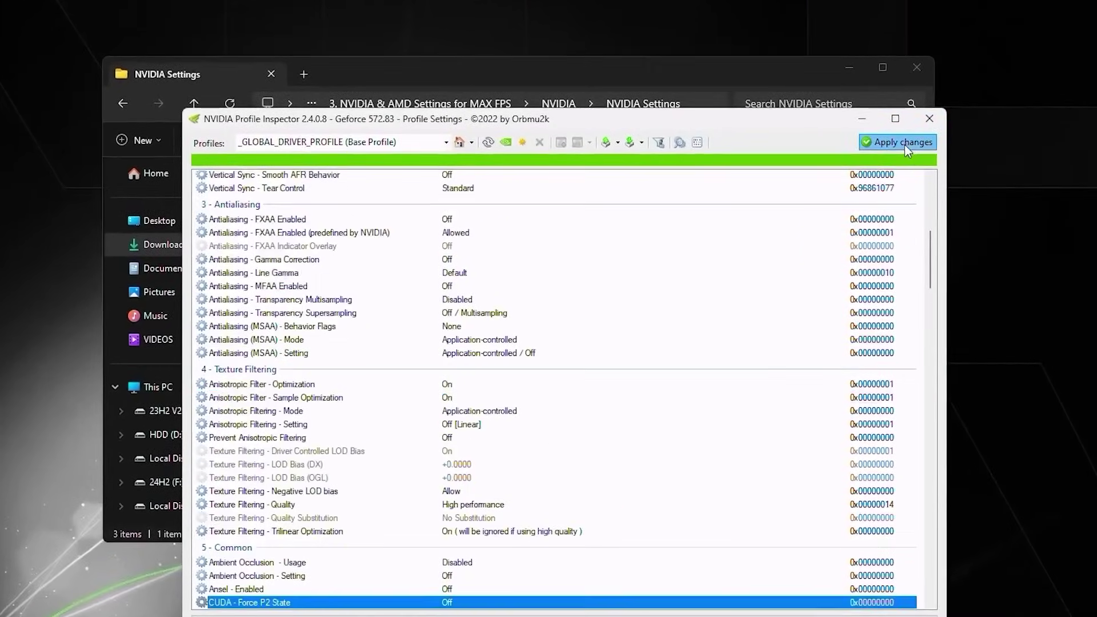
{"action": "scroll", "coordinate": [286, 400], "scroll_direction": "down", "scroll_amount": 6}
{"action": "left_click", "coordinate": [224, 419]}
{"action": "left_click", "coordinate": [221, 433]}
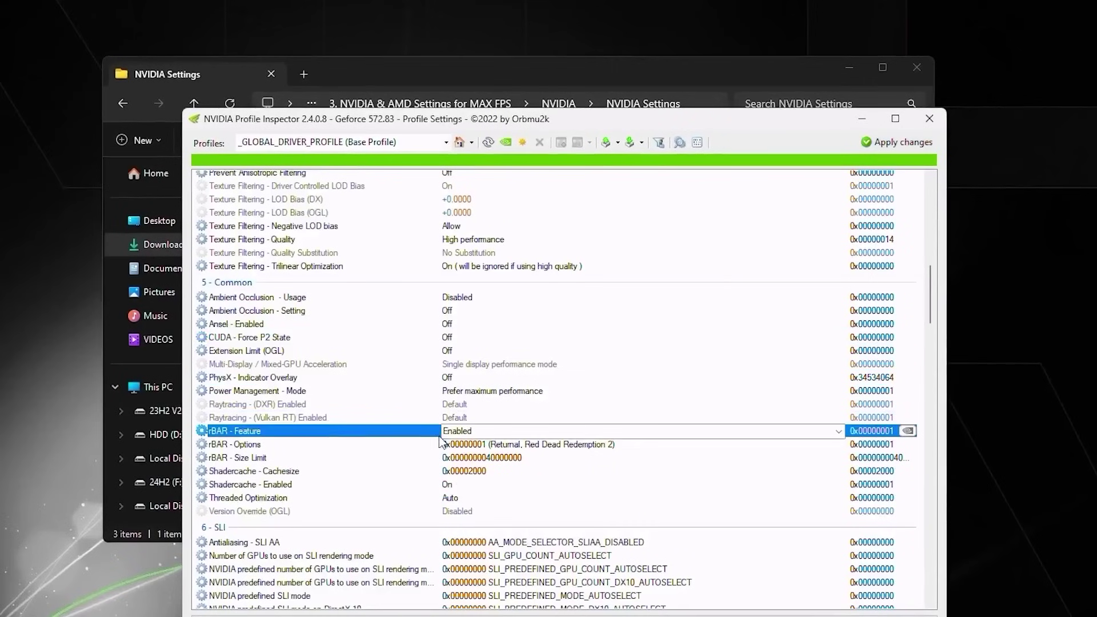
{"action": "left_click", "coordinate": [374, 448]}
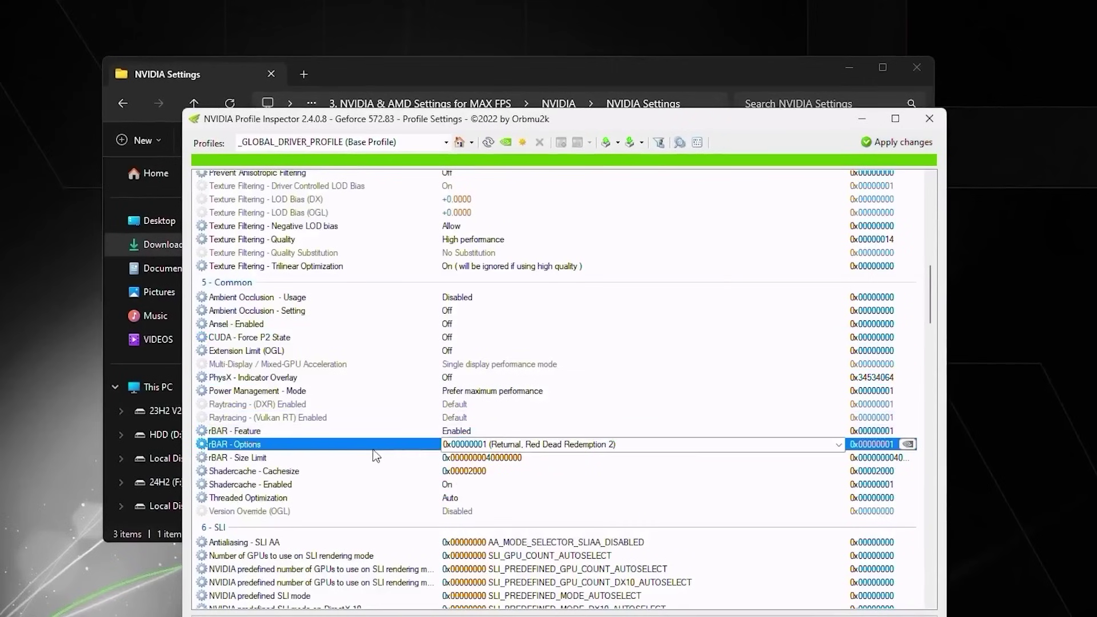
{"action": "left_click", "coordinate": [548, 447]}
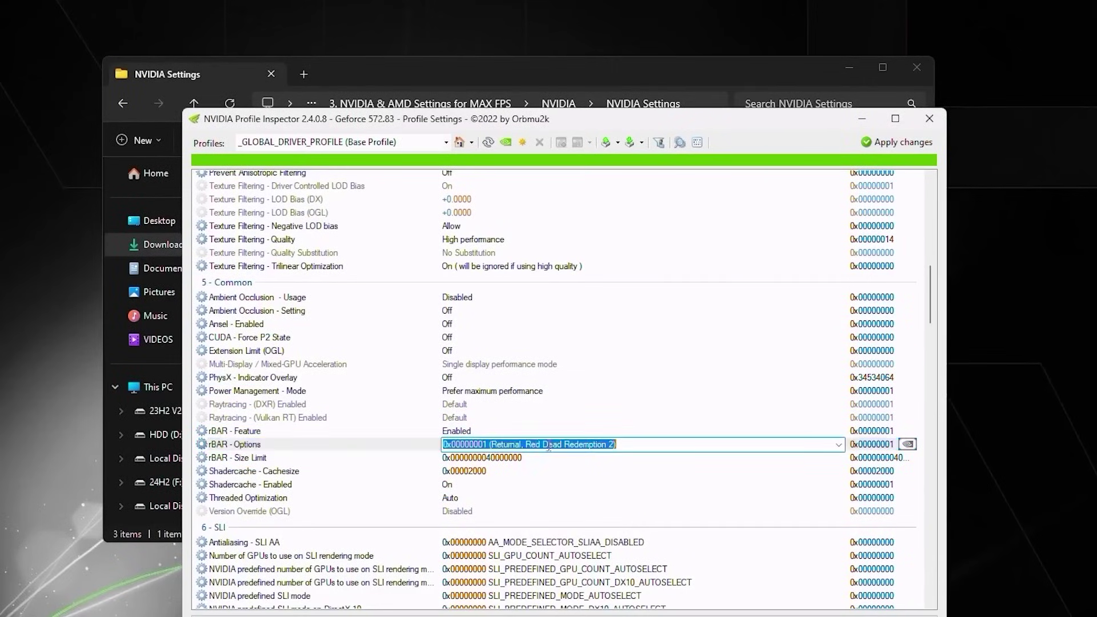
{"action": "left_click", "coordinate": [496, 457]}
{"action": "left_click", "coordinate": [838, 458]}
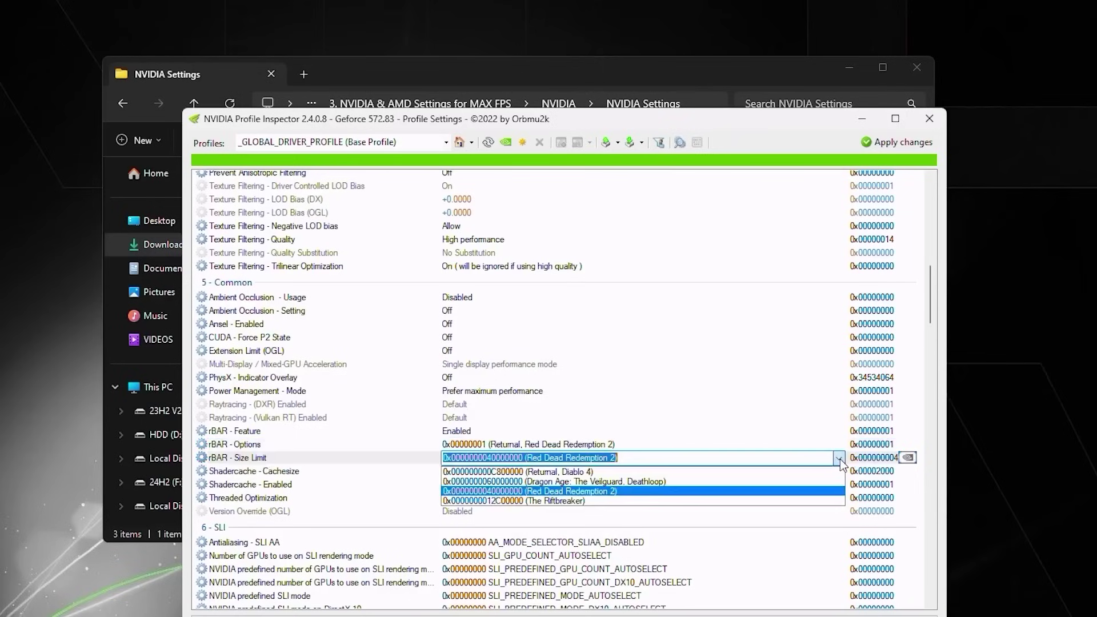
{"action": "left_click", "coordinate": [504, 491]}
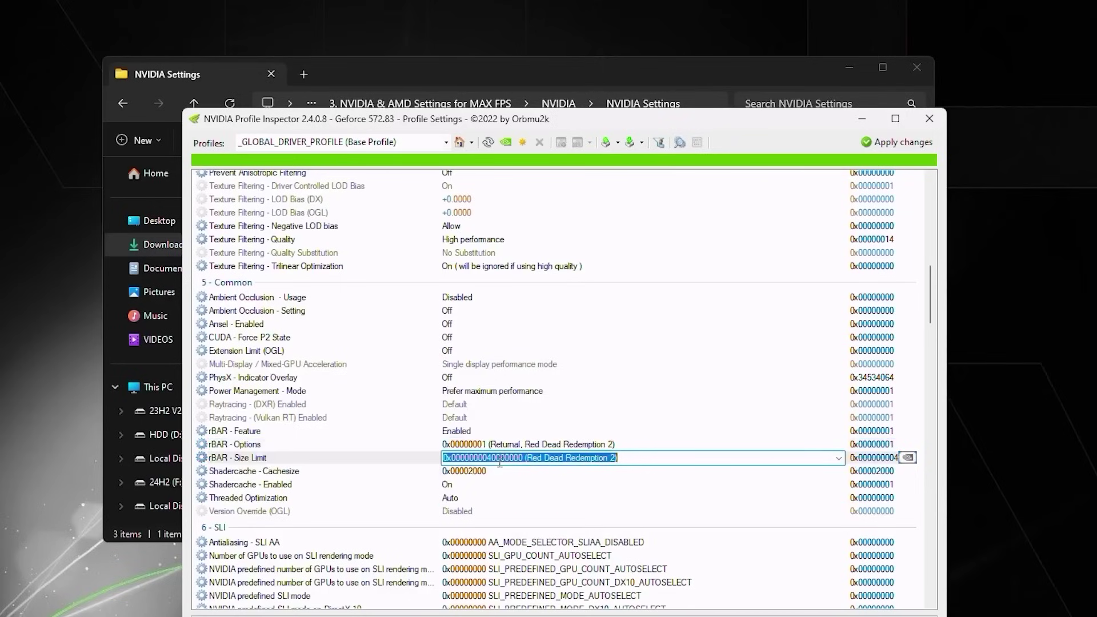
{"action": "scroll", "coordinate": [276, 541], "scroll_direction": "up", "scroll_amount": 4}
{"action": "scroll", "coordinate": [280, 541], "scroll_direction": "down", "scroll_amount": 1}
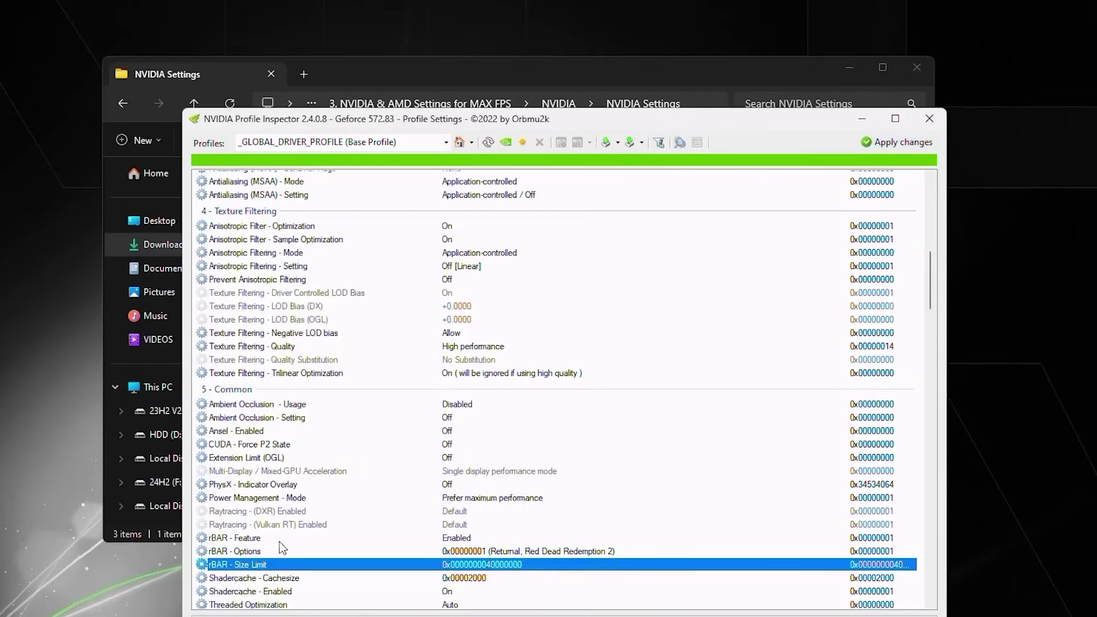
{"action": "left_click", "coordinate": [280, 540]}
{"action": "left_click", "coordinate": [278, 552]}
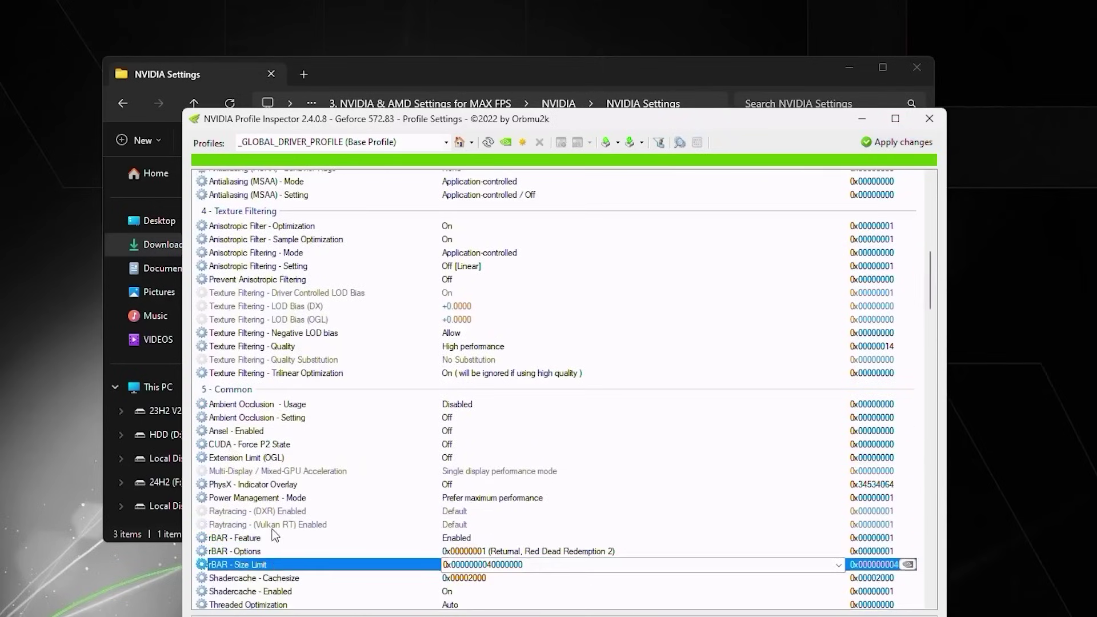
{"action": "left_click", "coordinate": [275, 565]}
{"action": "scroll", "coordinate": [286, 554], "scroll_direction": "down", "scroll_amount": 4}
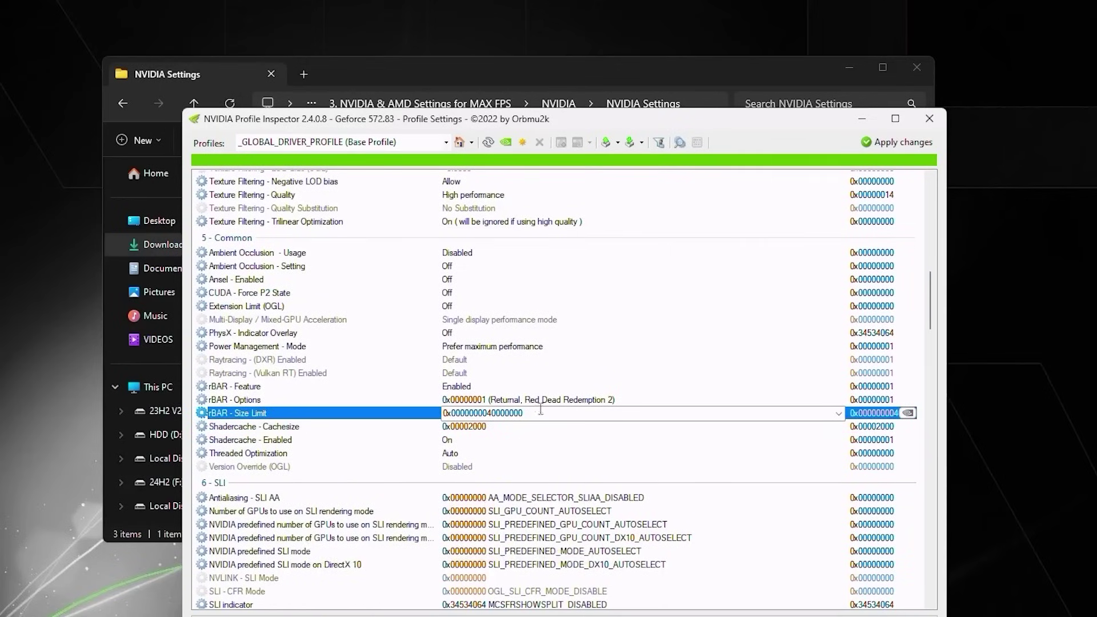
Close Profile Inspector and the NVIDIA Settings folder, and open NVIDIA Control Panel.
{"action": "left_click", "coordinate": [929, 120]}
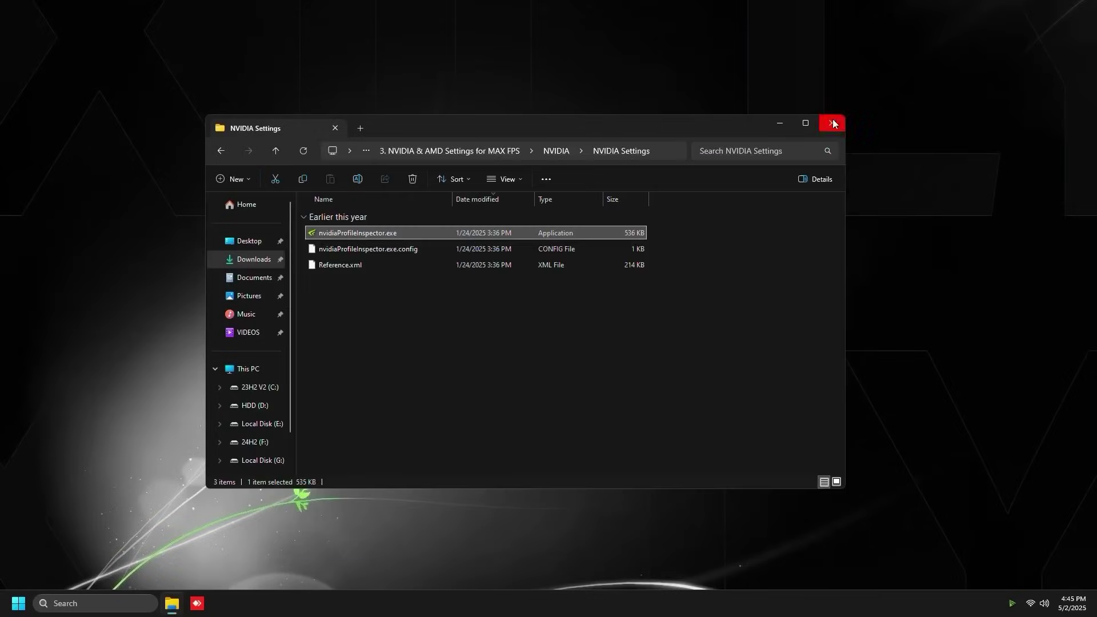
{"action": "left_click", "coordinate": [834, 123]}
{"action": "right_click", "coordinate": [395, 261]}
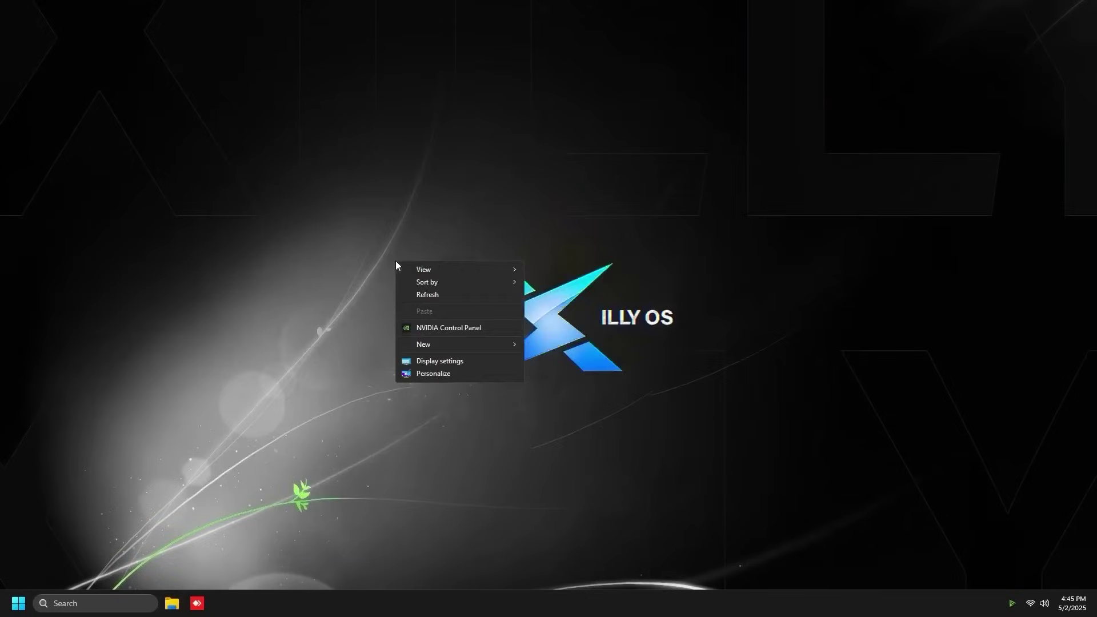
{"action": "left_click", "coordinate": [454, 330]}
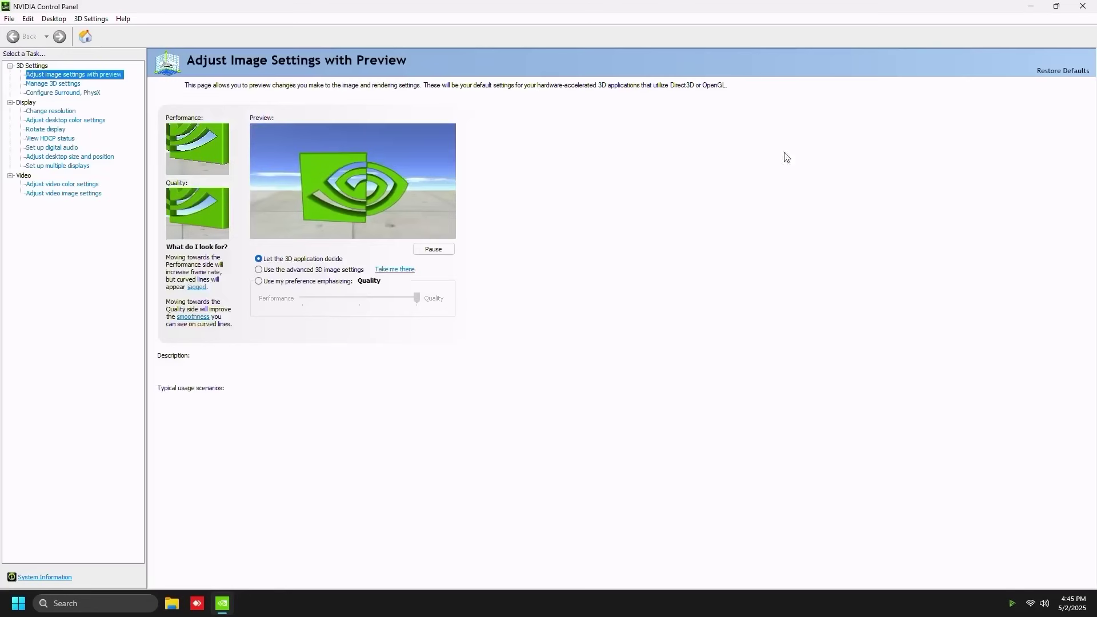
Set the image settings preference to Performance, switch to Use the advanced 3D image settings, and apply.
{"action": "left_click", "coordinate": [263, 283]}
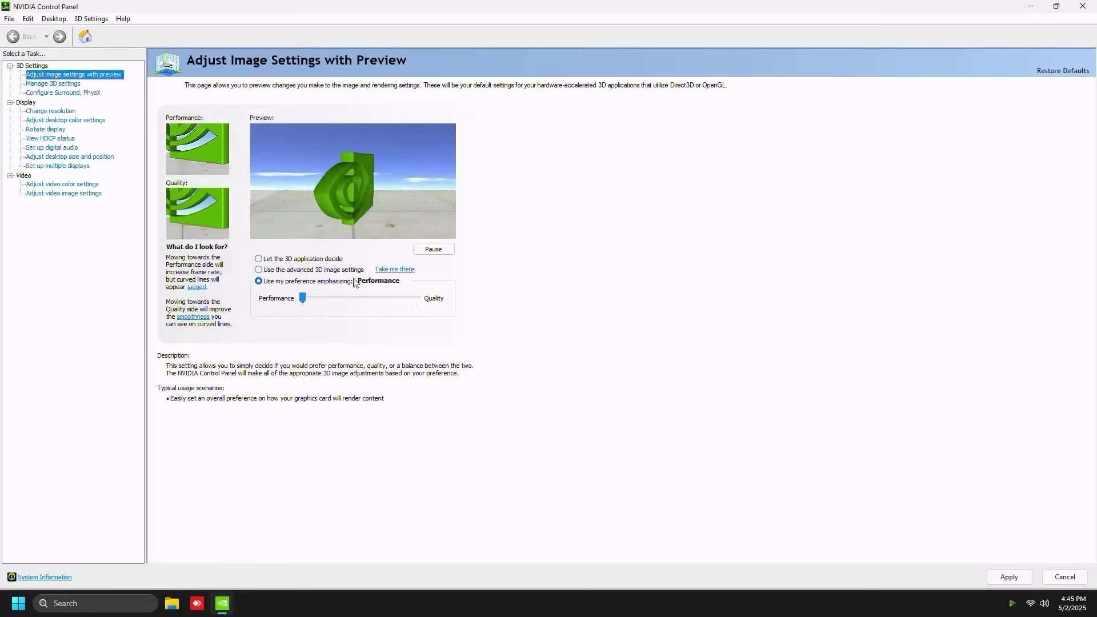
{"action": "left_click", "coordinate": [303, 298]}
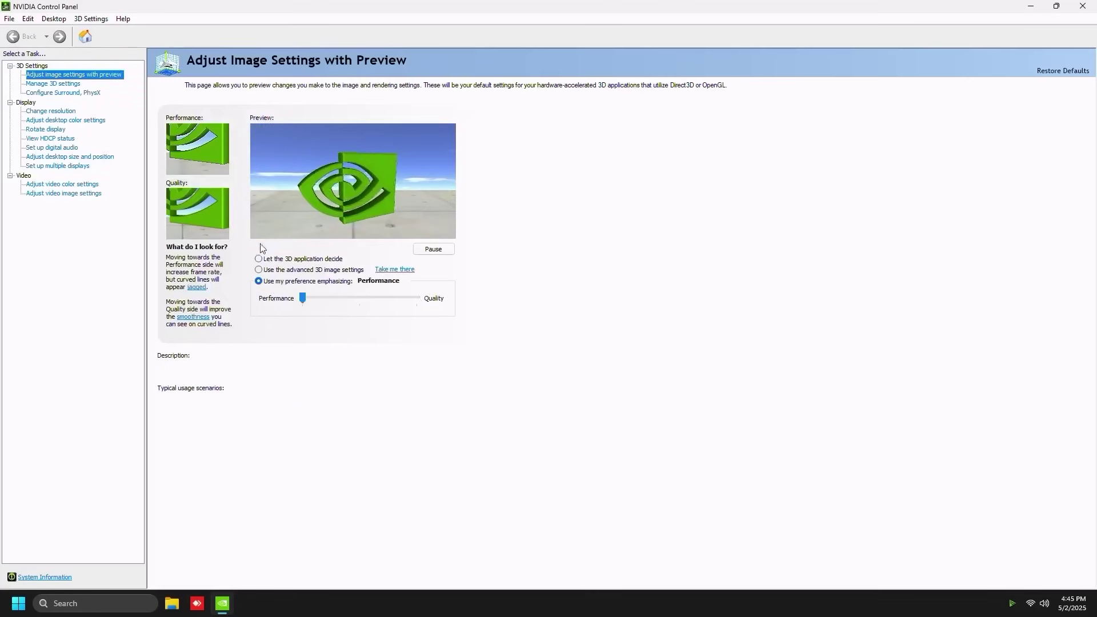
{"action": "left_click", "coordinate": [259, 269]}
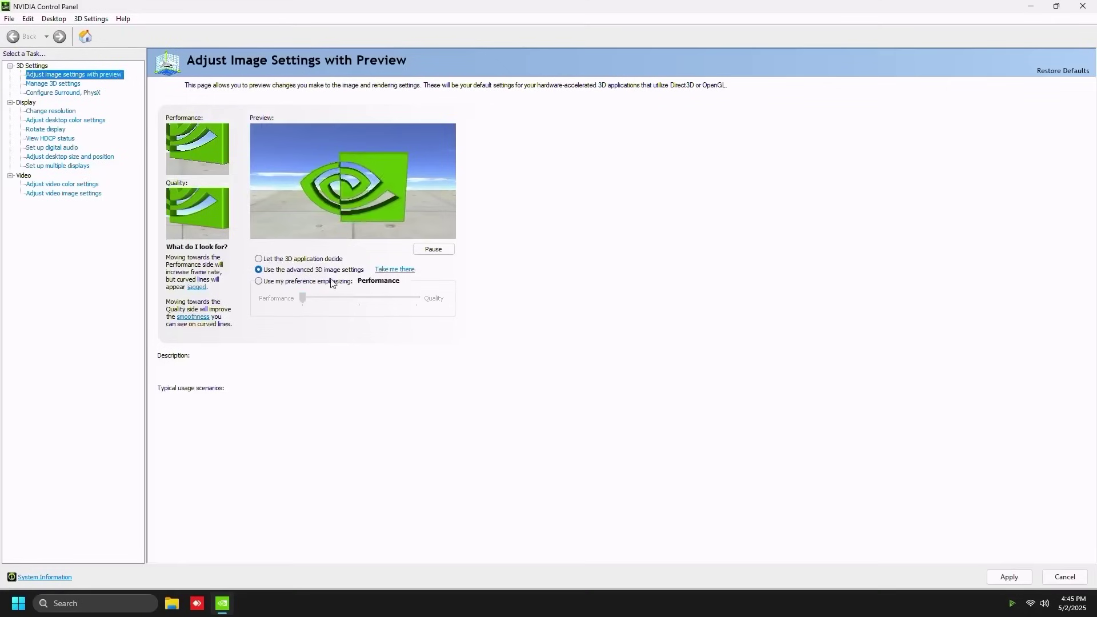
{"action": "left_click", "coordinate": [1007, 577]}
Review the global 3D settings for low latency mode, power management mode, OpenGL rendering GPU and preferred refresh rate.
{"action": "left_click", "coordinate": [56, 86]}
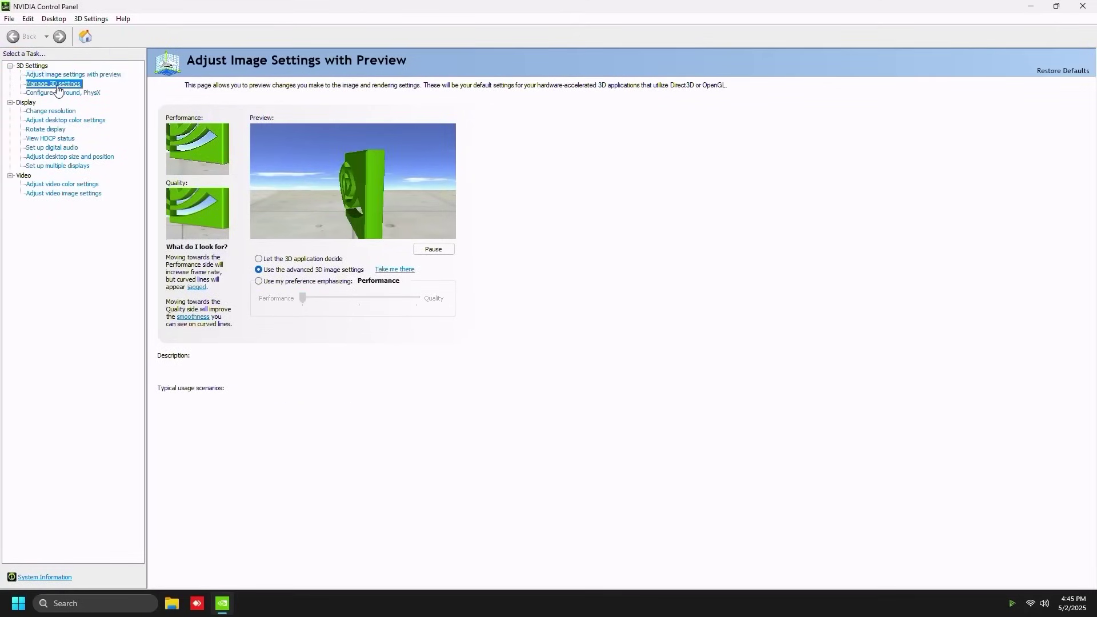
{"action": "left_click", "coordinate": [221, 226]}
{"action": "scroll", "coordinate": [449, 206], "scroll_direction": "down", "scroll_amount": 3}
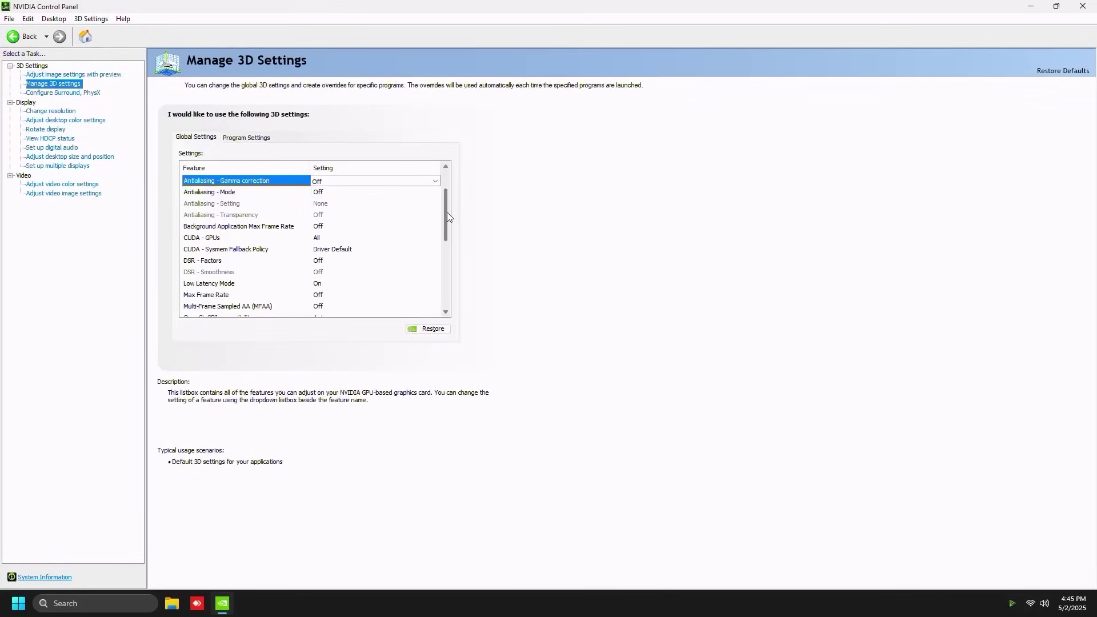
{"action": "left_click", "coordinate": [346, 239]}
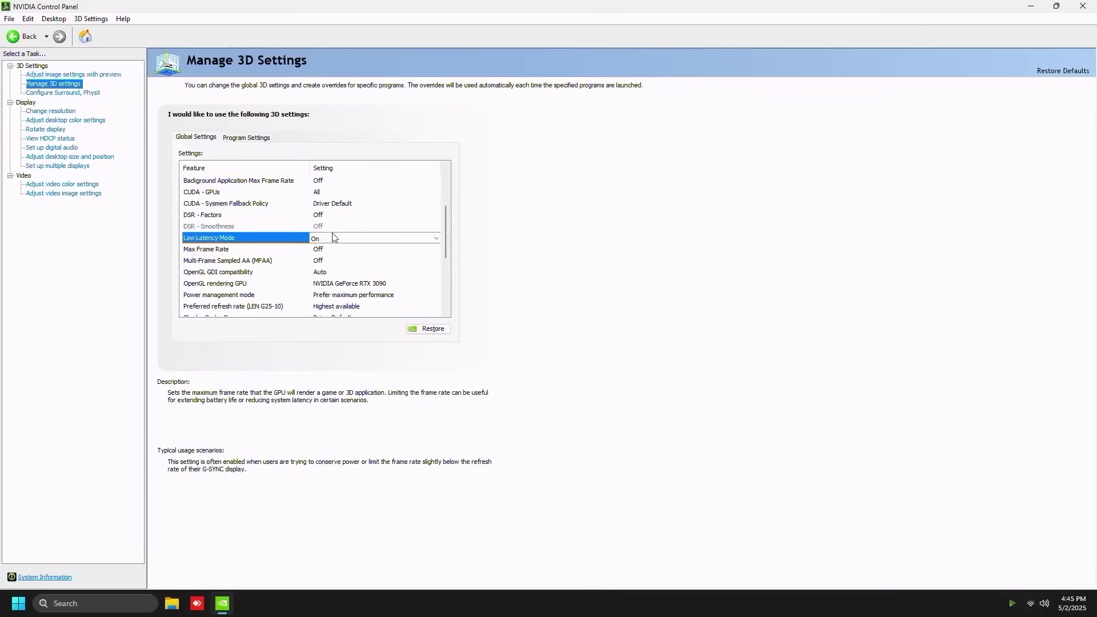
{"action": "scroll", "coordinate": [343, 255], "scroll_direction": "down", "scroll_amount": 1}
{"action": "left_click", "coordinate": [234, 272]}
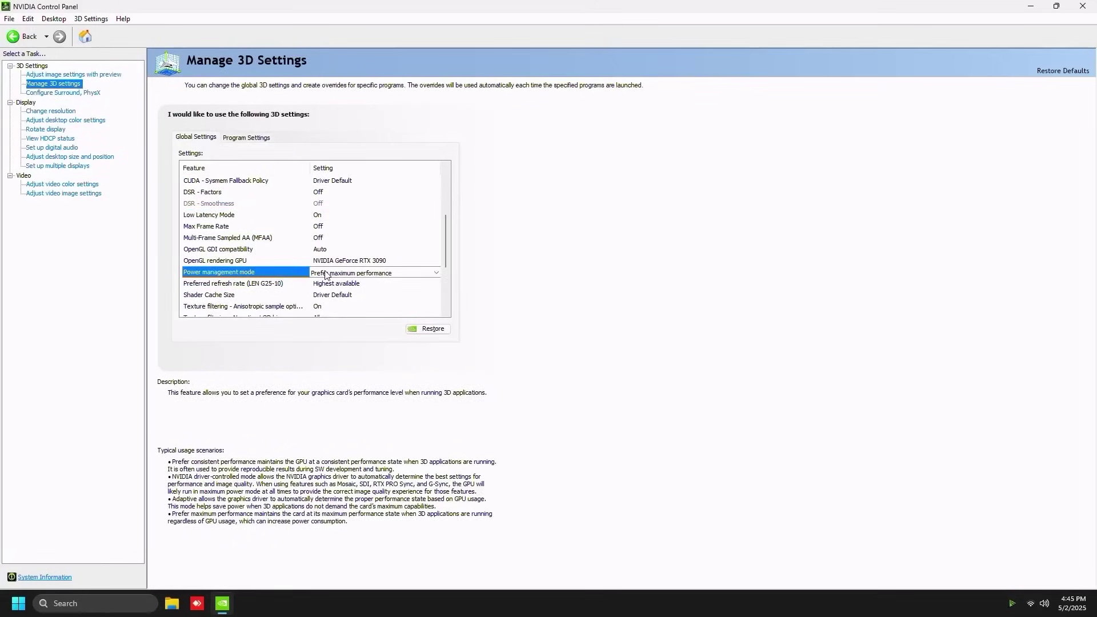
{"action": "left_click", "coordinate": [251, 250]}
{"action": "left_click", "coordinate": [337, 261]}
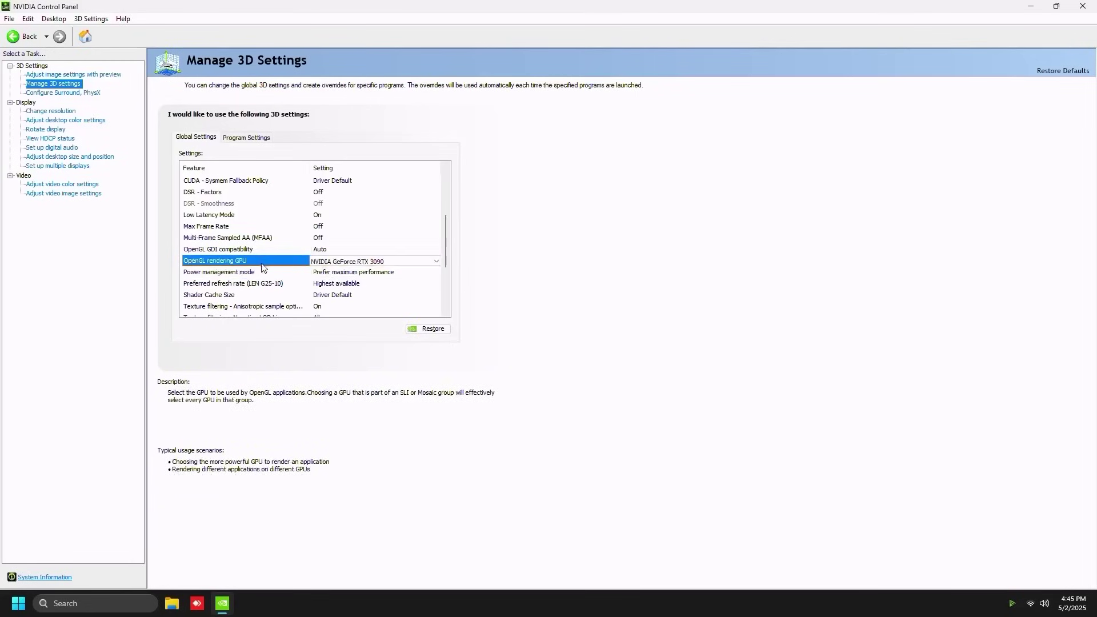
{"action": "scroll", "coordinate": [443, 251], "scroll_direction": "down", "scroll_amount": 1}
{"action": "left_click", "coordinate": [336, 251]}
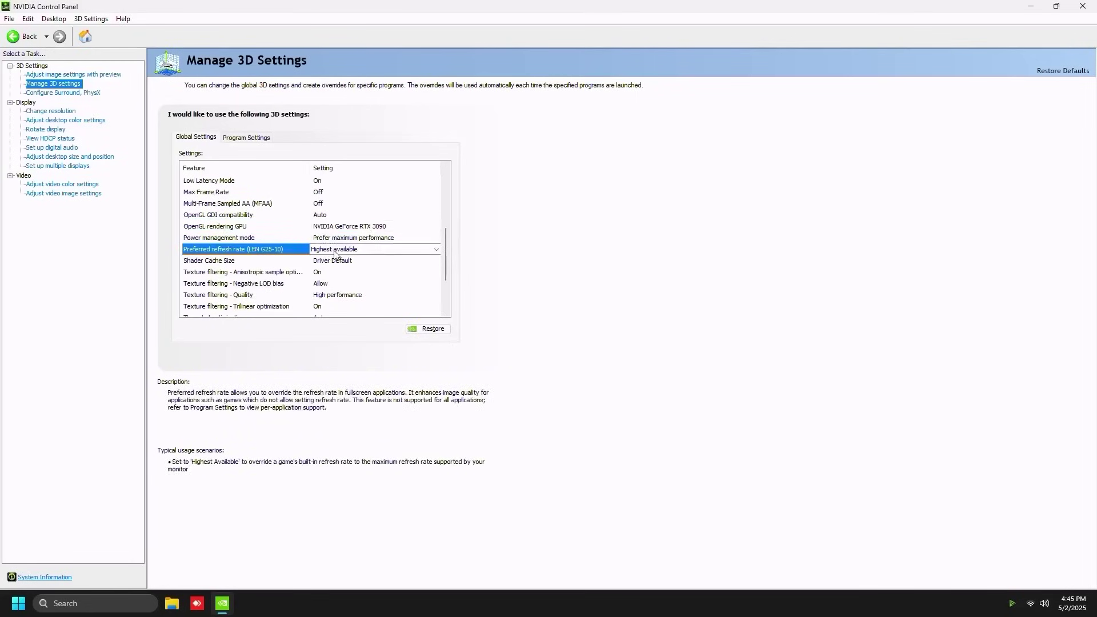
Set the global Shader Cache Size to Unlimited, check the texture filtering quality, vertical sync and VR pre-rendered frames settings, and apply.
{"action": "left_click", "coordinate": [336, 260]}
{"action": "left_click", "coordinate": [358, 262]}
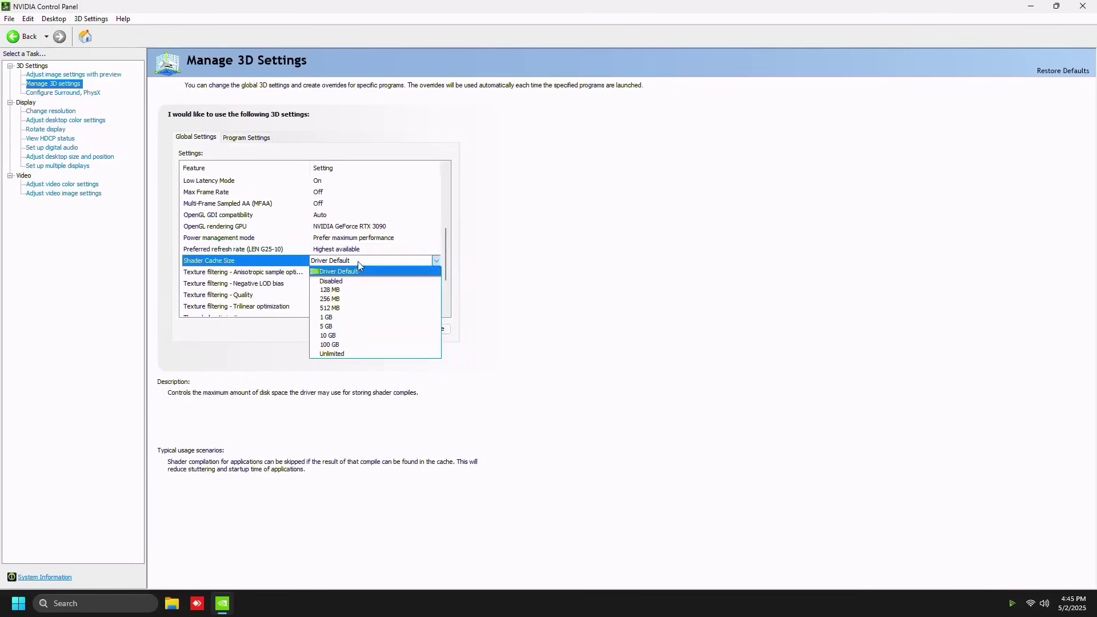
{"action": "left_click", "coordinate": [342, 354]}
{"action": "scroll", "coordinate": [444, 228], "scroll_direction": "up", "scroll_amount": 1}
{"action": "scroll", "coordinate": [444, 232], "scroll_direction": "down", "scroll_amount": 2}
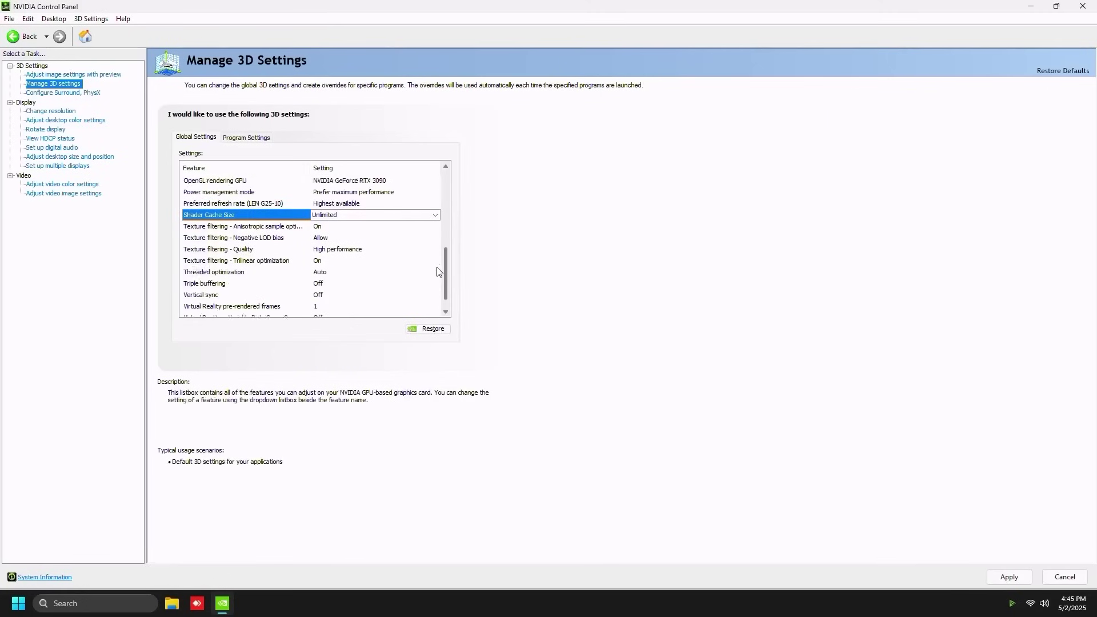
{"action": "left_click", "coordinate": [231, 250]}
{"action": "scroll", "coordinate": [445, 283], "scroll_direction": "down", "scroll_amount": 1}
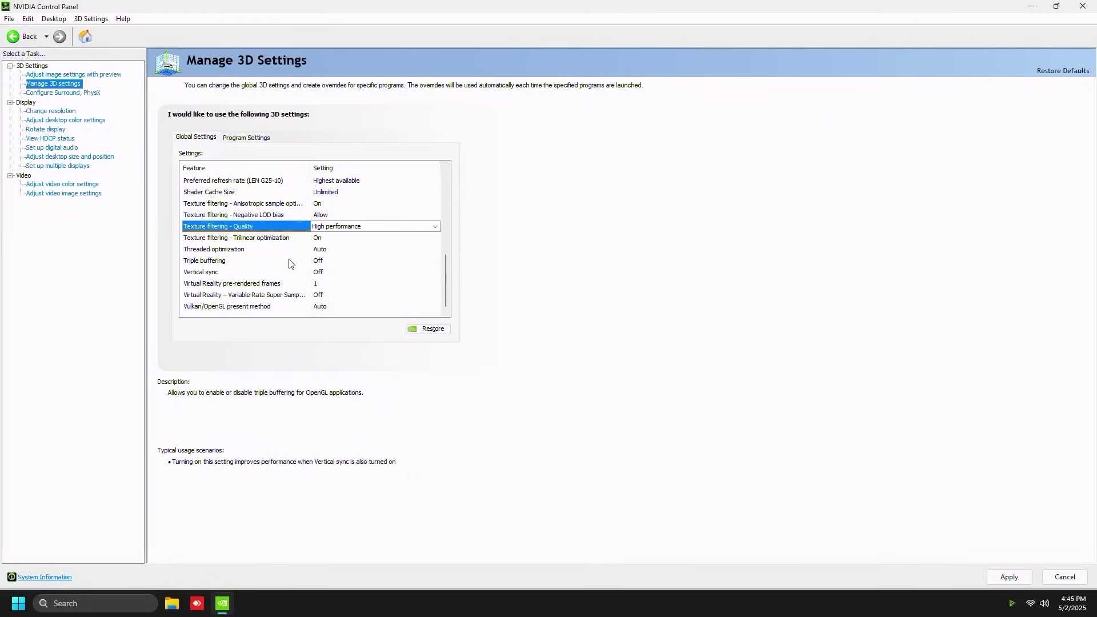
{"action": "left_click", "coordinate": [274, 273]}
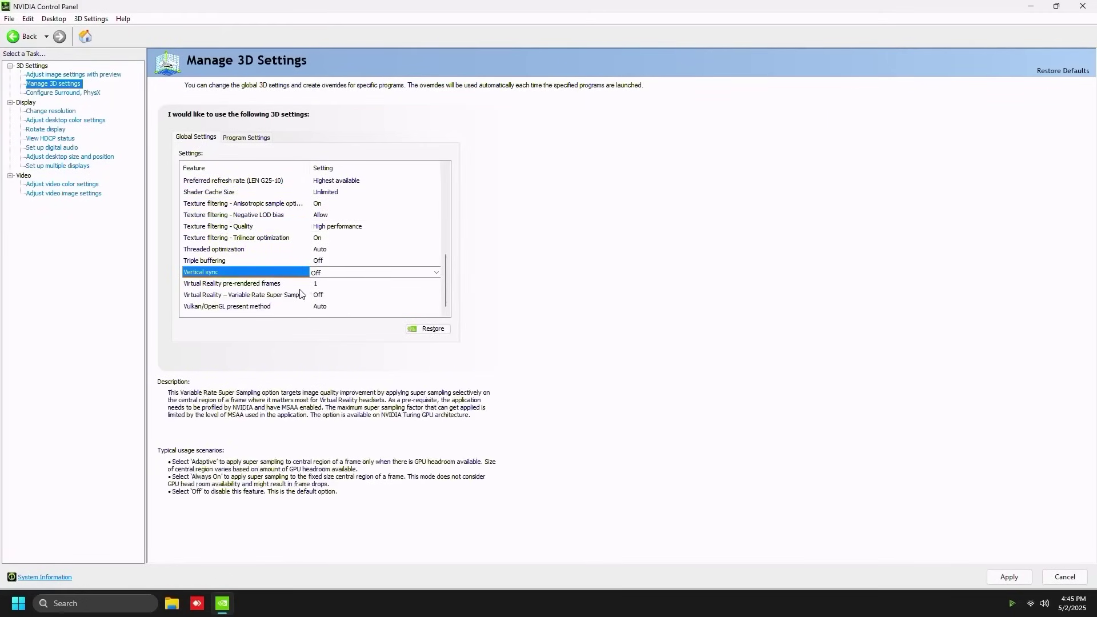
{"action": "left_click", "coordinate": [224, 285]}
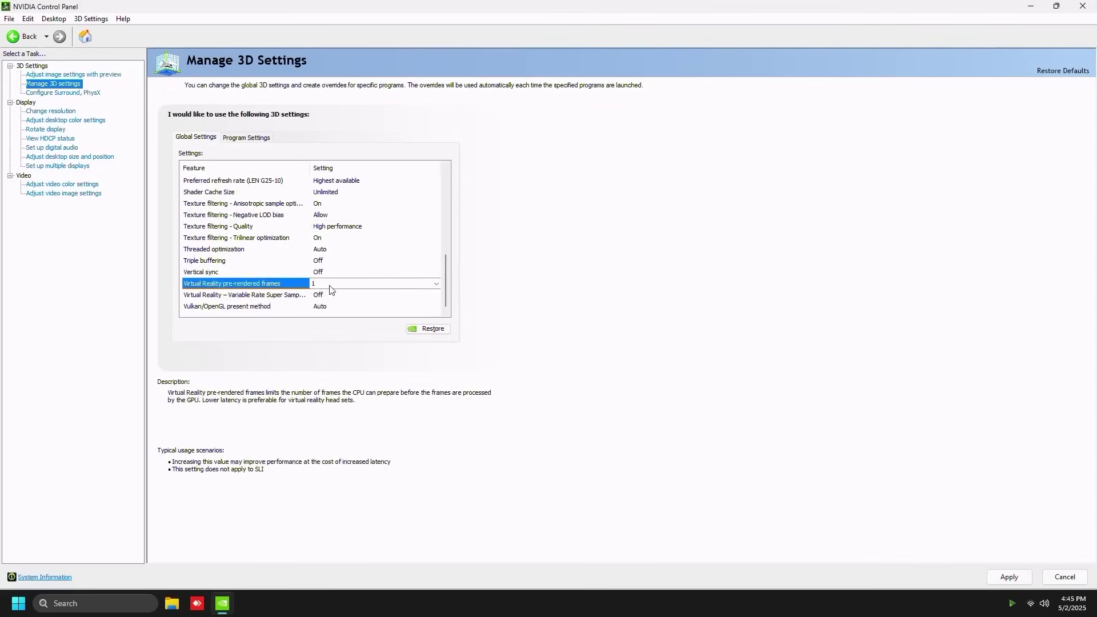
{"action": "left_click", "coordinate": [1026, 580]}
Set the display's digital vibrance to 75% in the desktop color settings and apply it.
{"action": "left_click", "coordinate": [65, 120]}
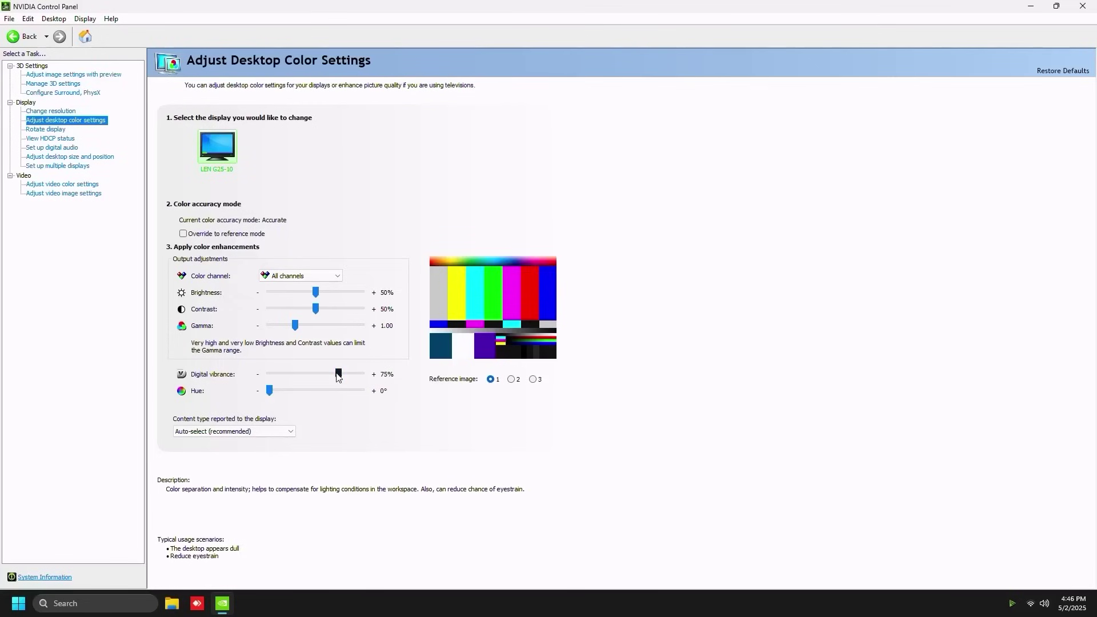
{"action": "left_click_drag", "start_coordinate": [339, 382], "coordinate": [737, 421]}
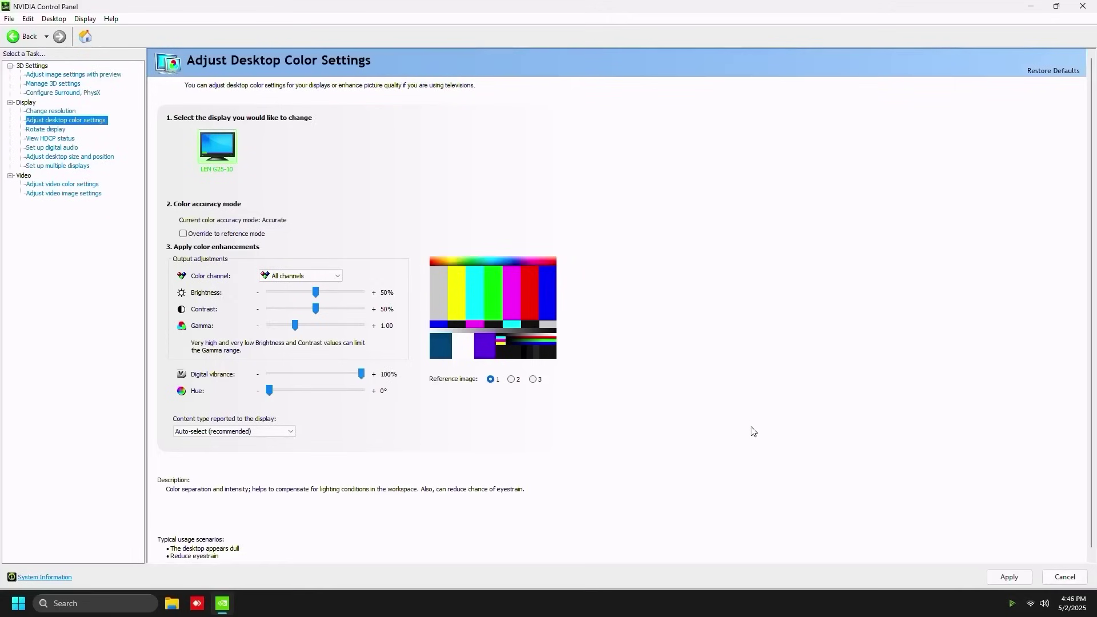
{"action": "left_click_drag", "start_coordinate": [344, 374], "coordinate": [338, 378]}
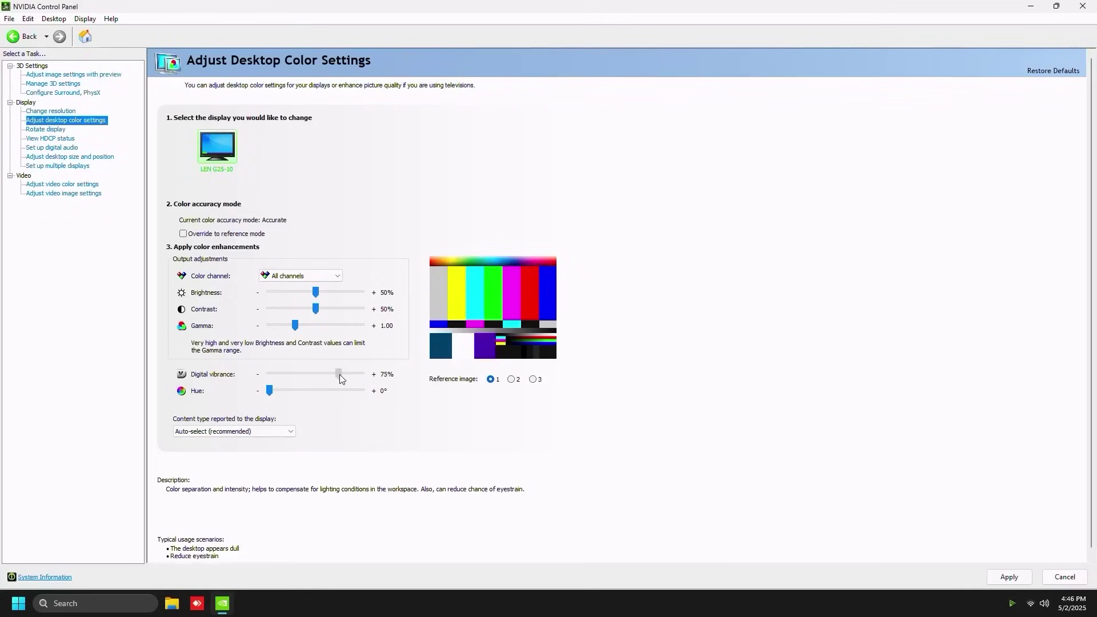
{"action": "left_click", "coordinate": [1009, 577]}
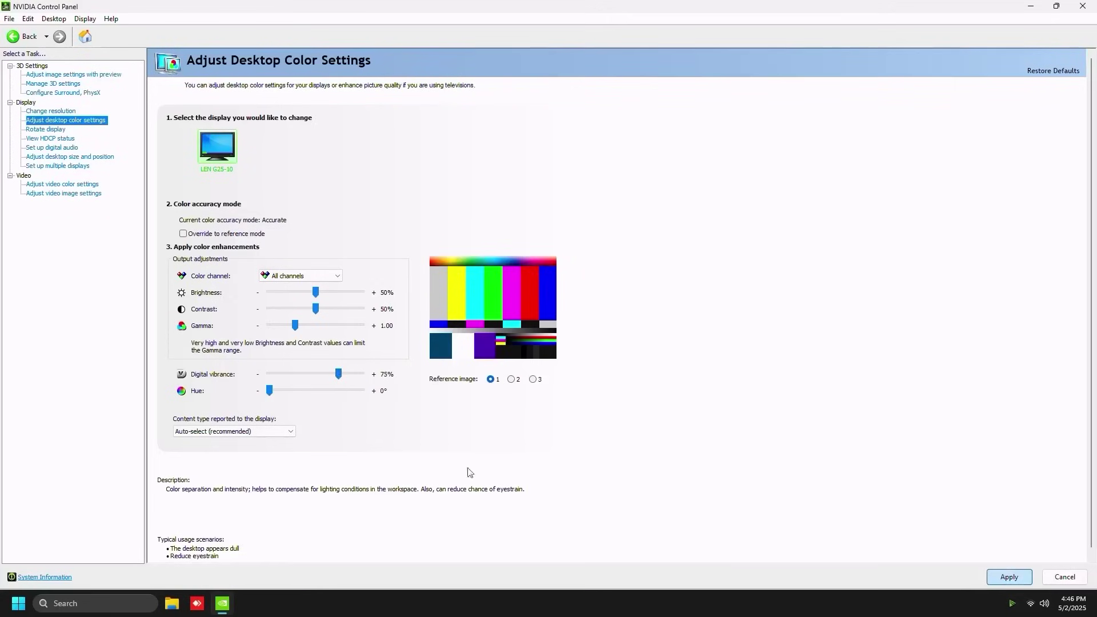
Use NVIDIA color settings with Full output dynamic range on the display's resolution page, apply, and close the control panel.
{"action": "left_click", "coordinate": [73, 112]}
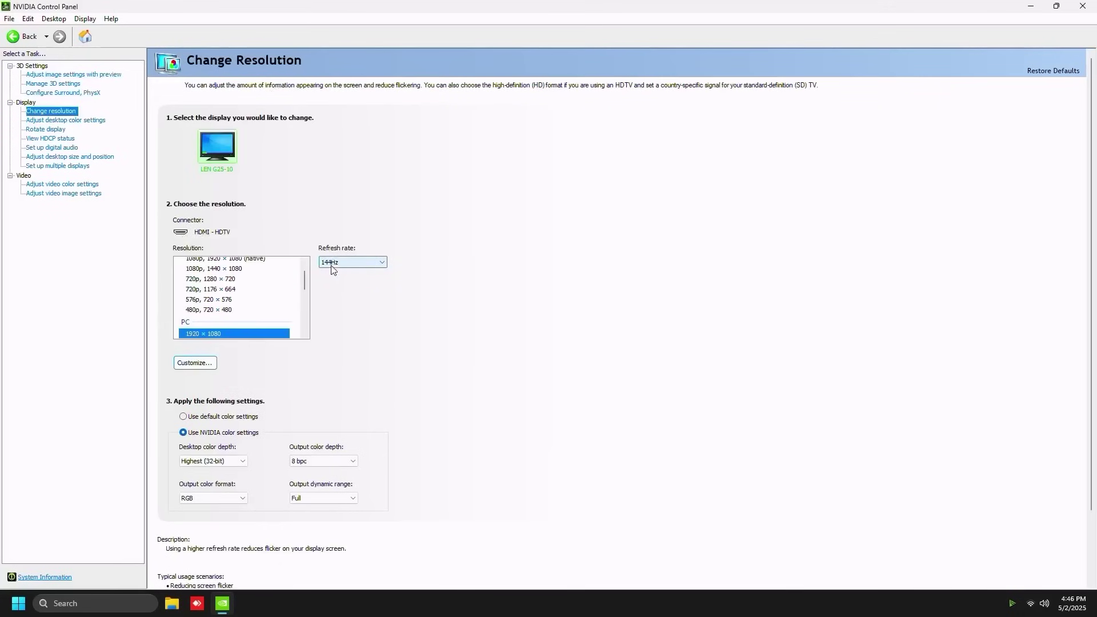
{"action": "left_click", "coordinate": [183, 432]}
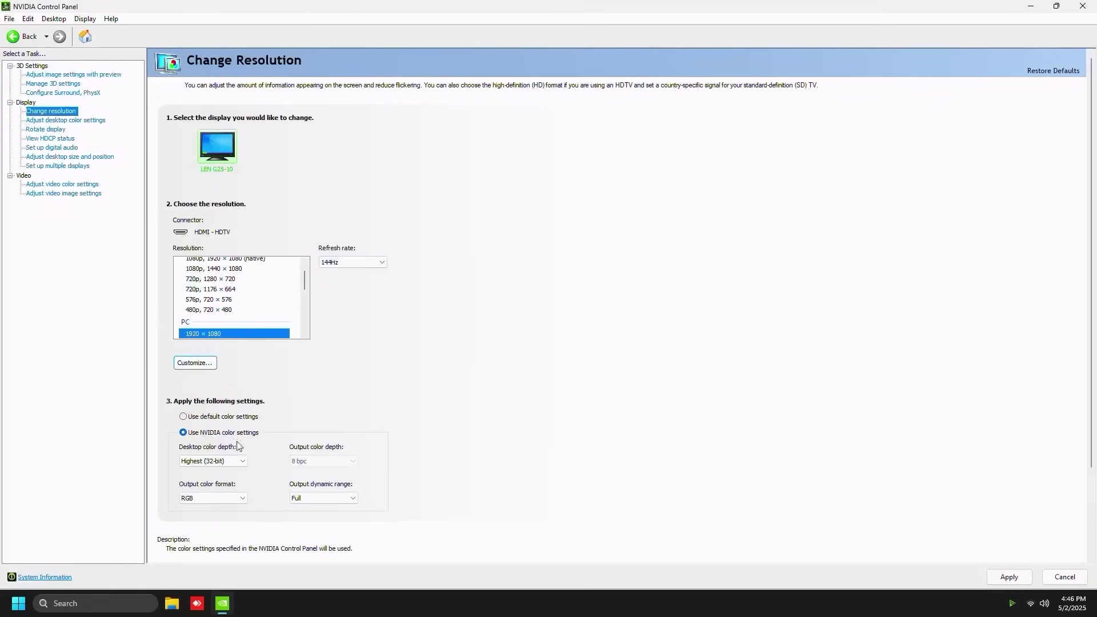
{"action": "left_click", "coordinate": [319, 497]}
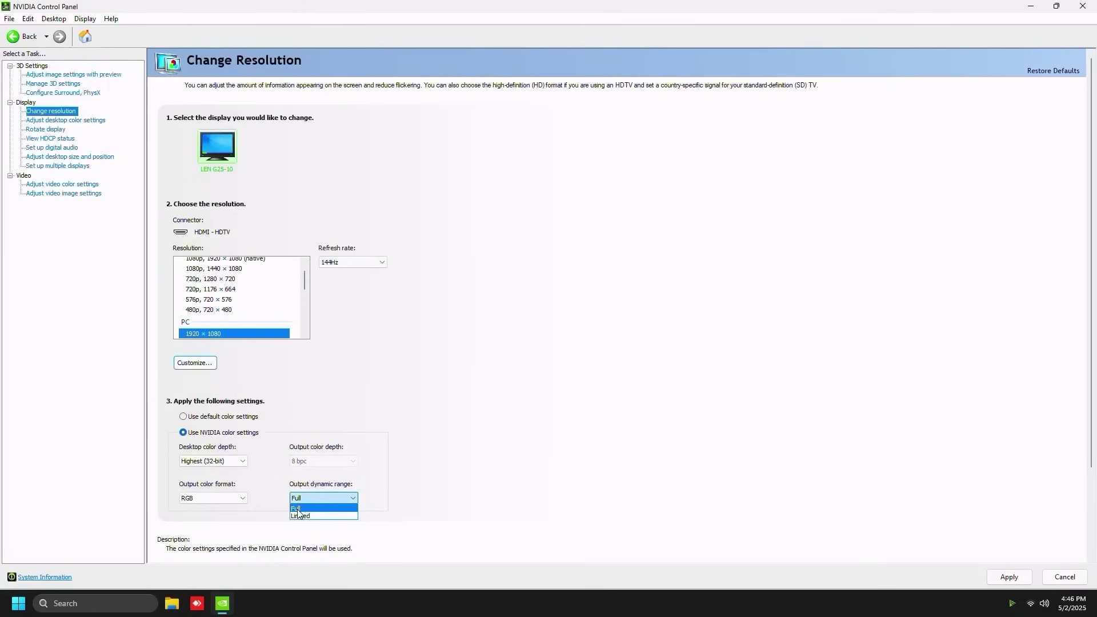
{"action": "left_click", "coordinate": [297, 509]}
{"action": "left_click", "coordinate": [1005, 577]}
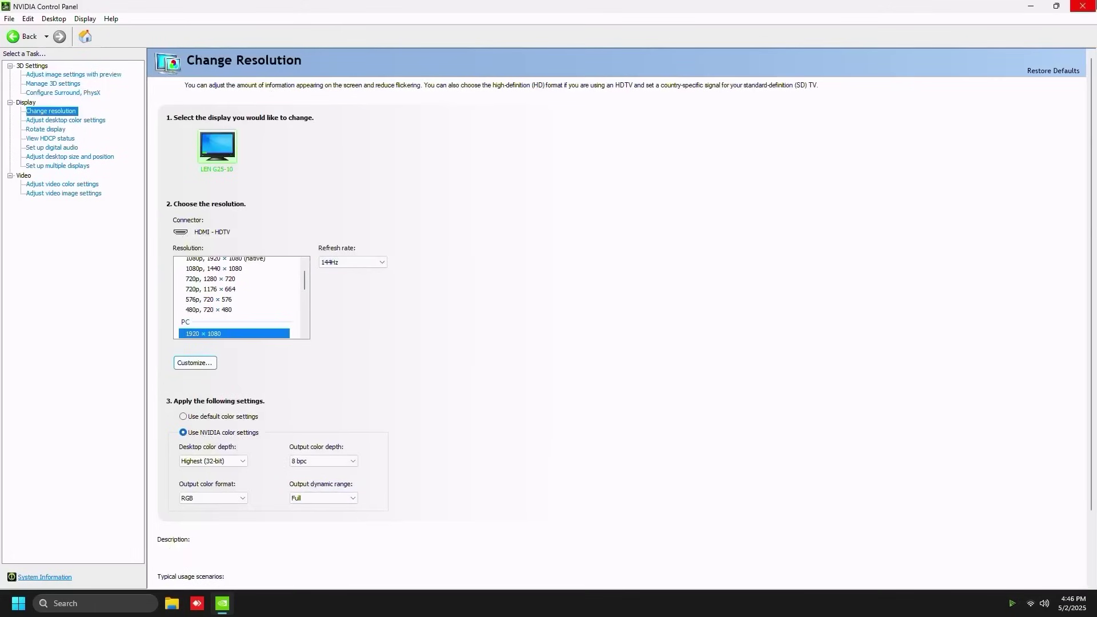
{"action": "left_click", "coordinate": [1083, 6]}
Check the monitor's refresh rate in the Windows advanced display settings and close them.
{"action": "right_click", "coordinate": [419, 208]}
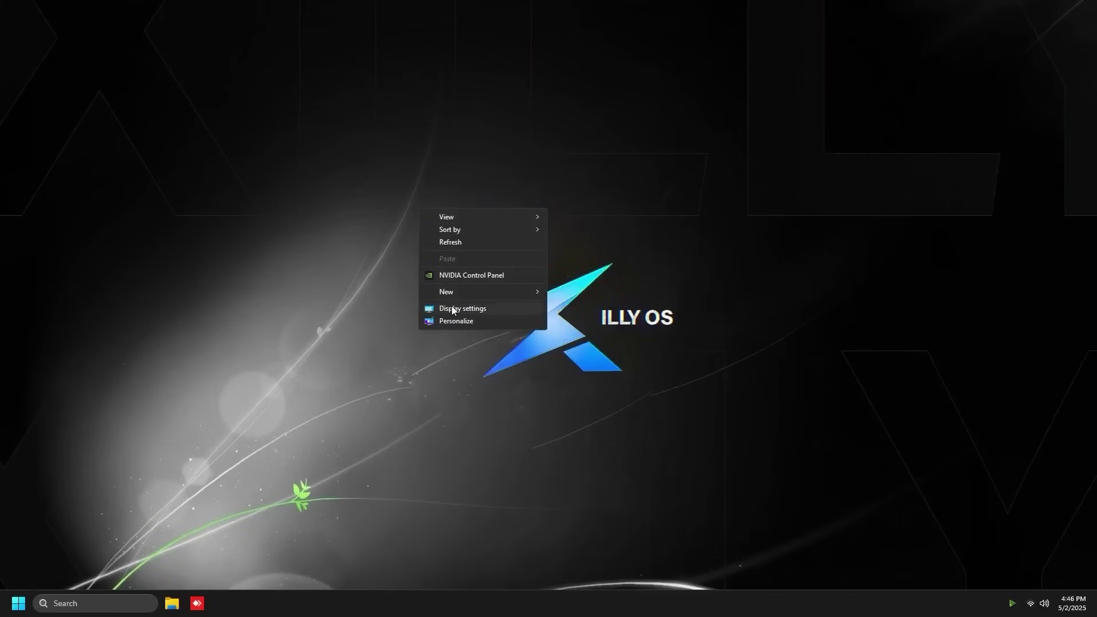
{"action": "left_click", "coordinate": [452, 309]}
{"action": "scroll", "coordinate": [635, 343], "scroll_direction": "down", "scroll_amount": 3}
{"action": "left_click", "coordinate": [616, 346]}
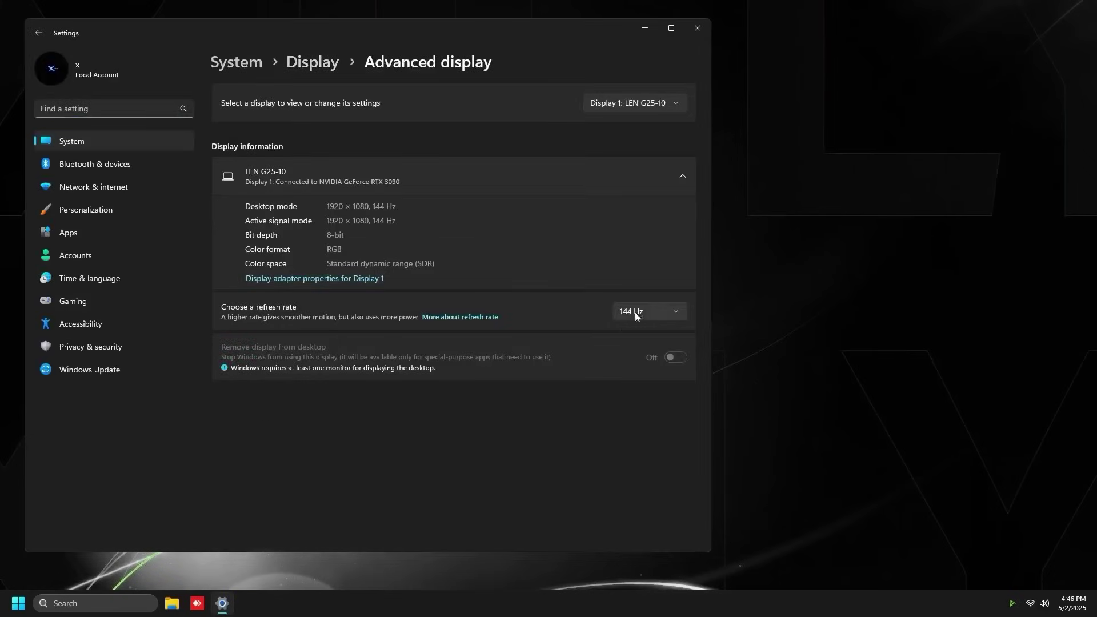
{"action": "left_click", "coordinate": [697, 28]}
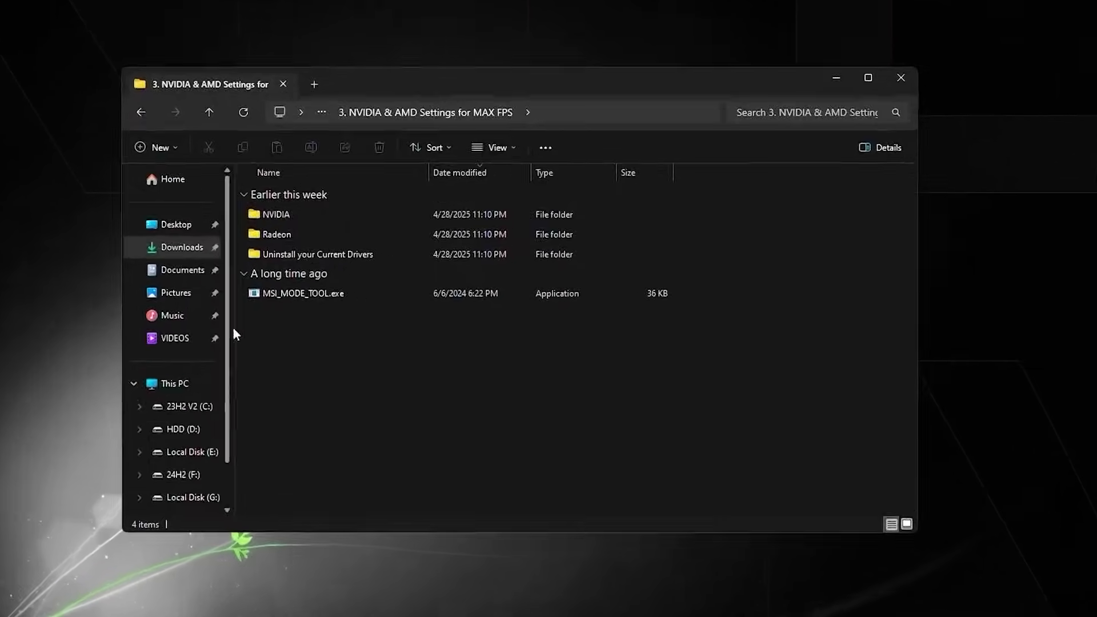
Launch MSI_MODE_TOOL.exe, check the MSI mode of the NVIDIA GeForce RTX 3090, and close the utility.
{"action": "right_click", "coordinate": [256, 293]}
{"action": "left_click", "coordinate": [303, 319]}
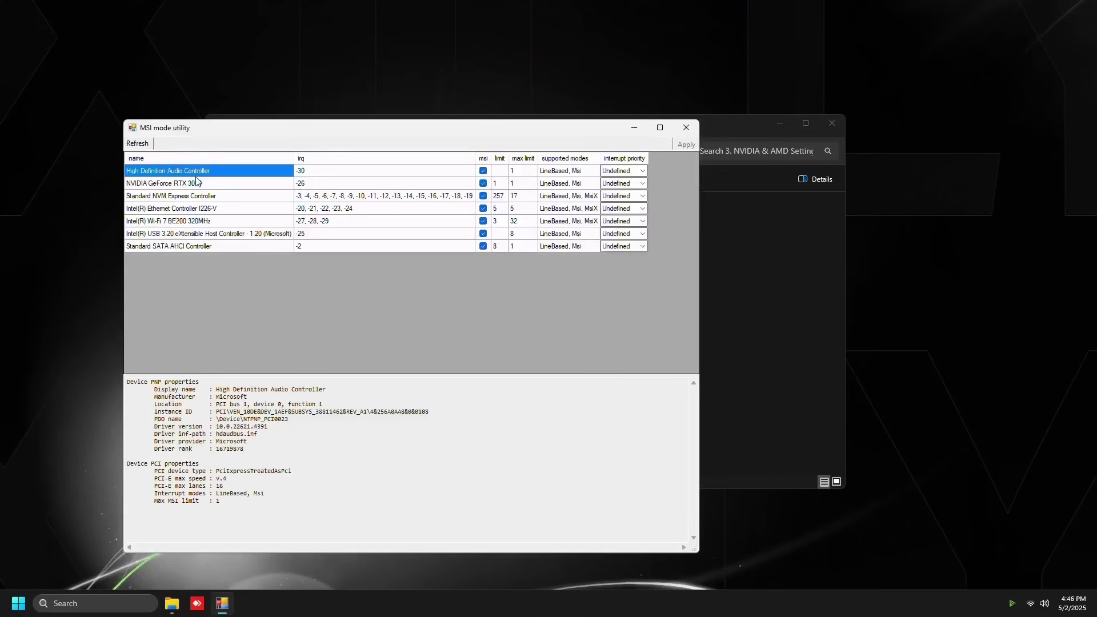
{"action": "left_click", "coordinate": [196, 182]}
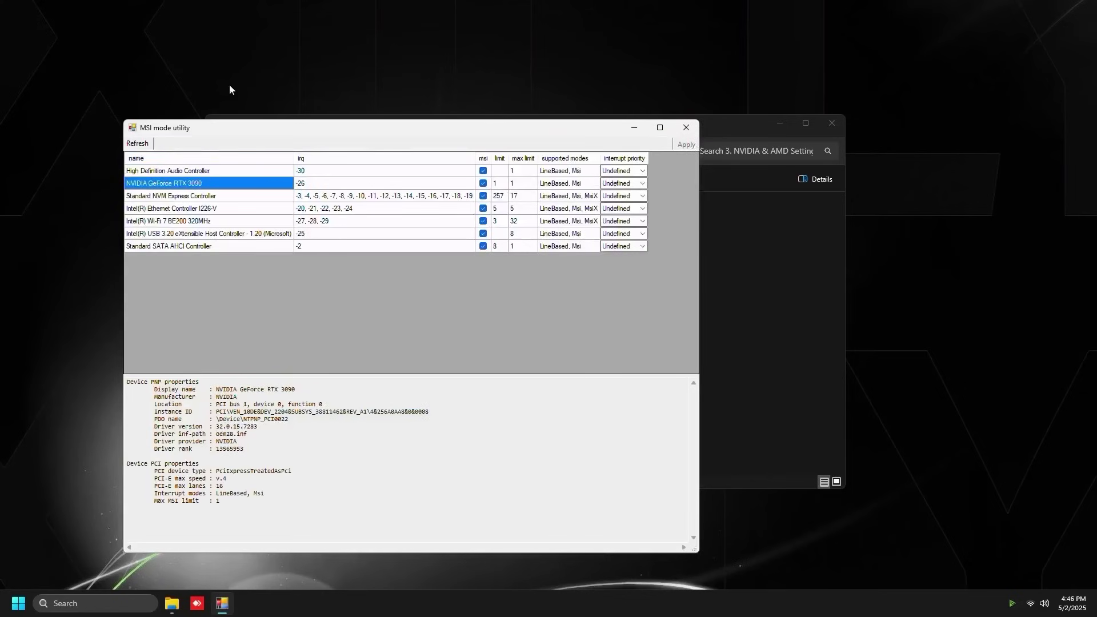
{"action": "left_click", "coordinate": [686, 128]}
Use the Disable Core Isolation shortcut in the "4. Basic Windows Optimizations for Fortnite" folder to check Device security for core isolation.
{"action": "left_click", "coordinate": [222, 151]}
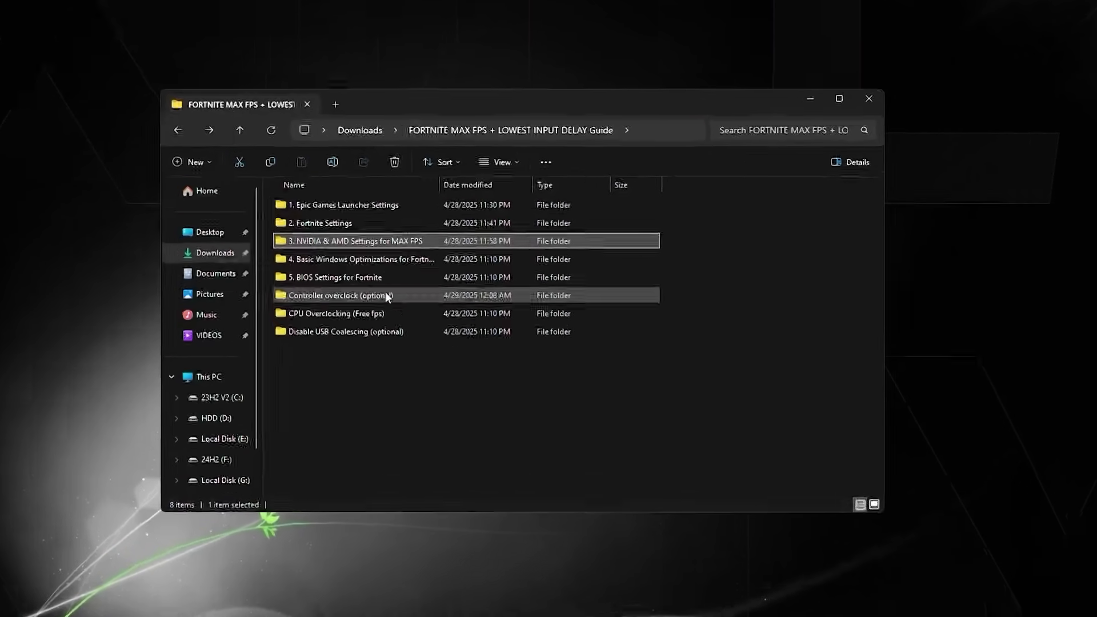
{"action": "double_click", "coordinate": [312, 252]}
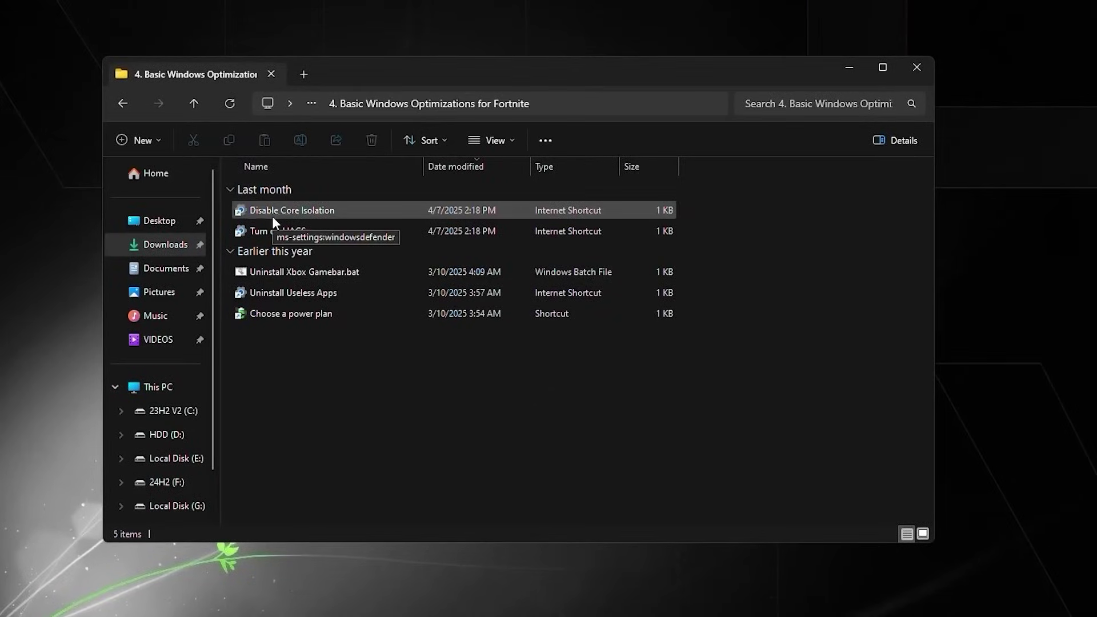
{"action": "double_click", "coordinate": [308, 210]}
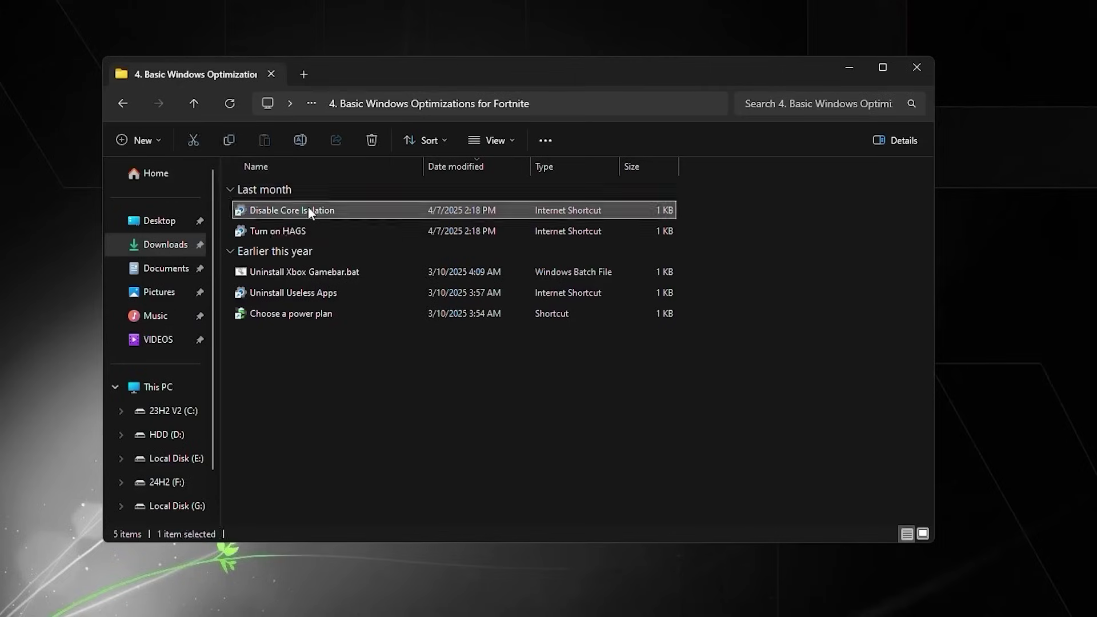
{"action": "left_click", "coordinate": [262, 122]}
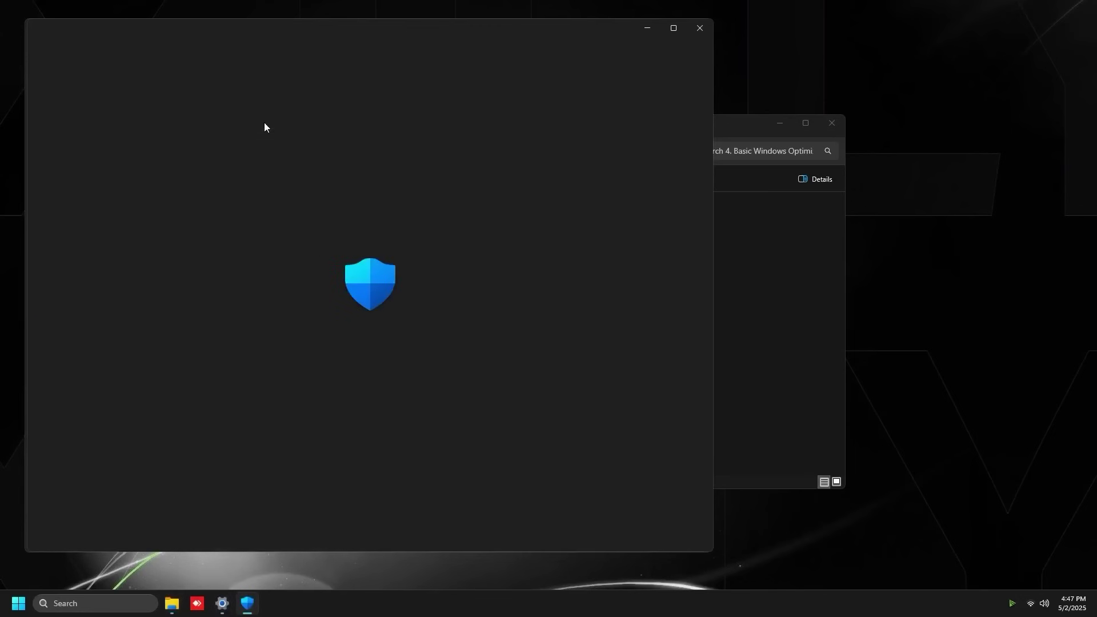
{"action": "left_click", "coordinate": [77, 214]}
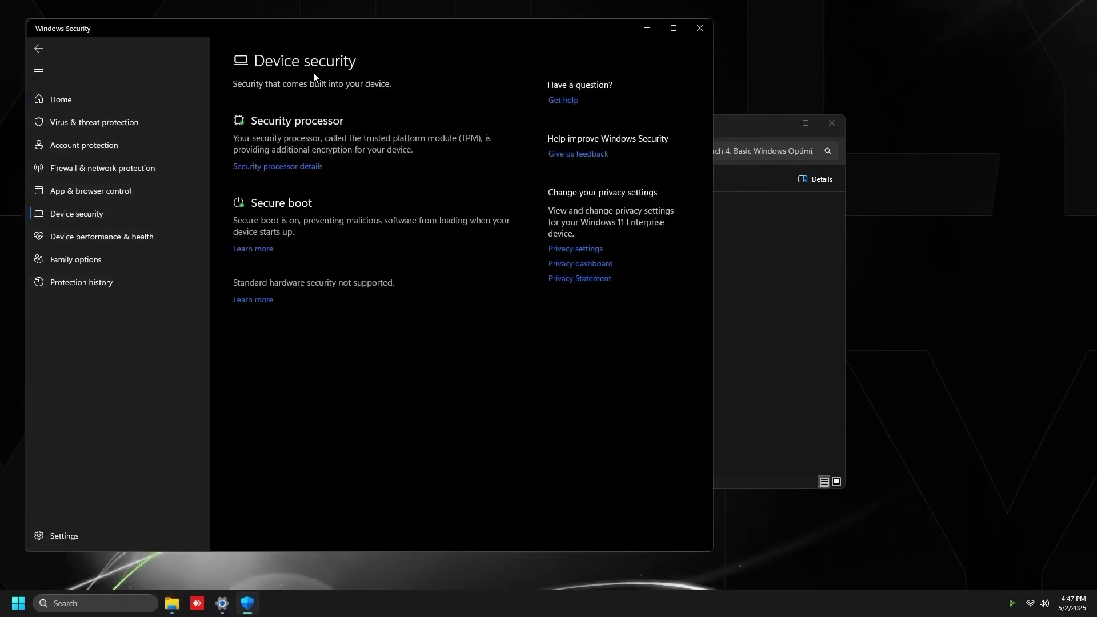
{"action": "left_click", "coordinate": [699, 29]}
{"action": "left_click", "coordinate": [700, 36]}
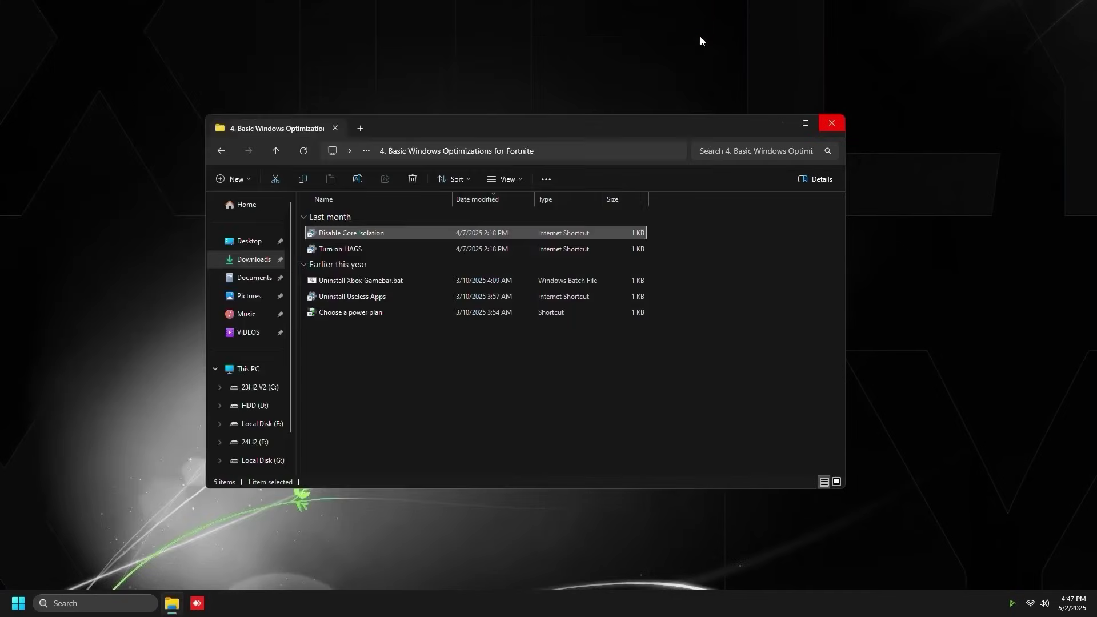
Open the graphics settings through the Turn on HAGS shortcut, and run Uninstall Xbox Gamebar.bat as administrator.
{"action": "double_click", "coordinate": [360, 250]}
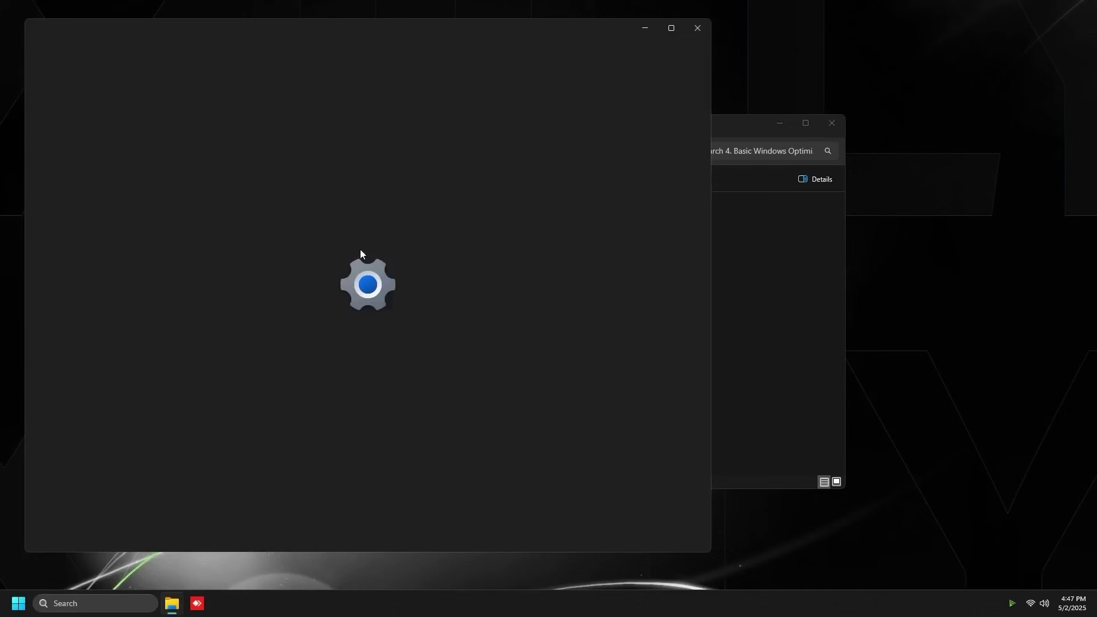
{"action": "left_click", "coordinate": [270, 119]}
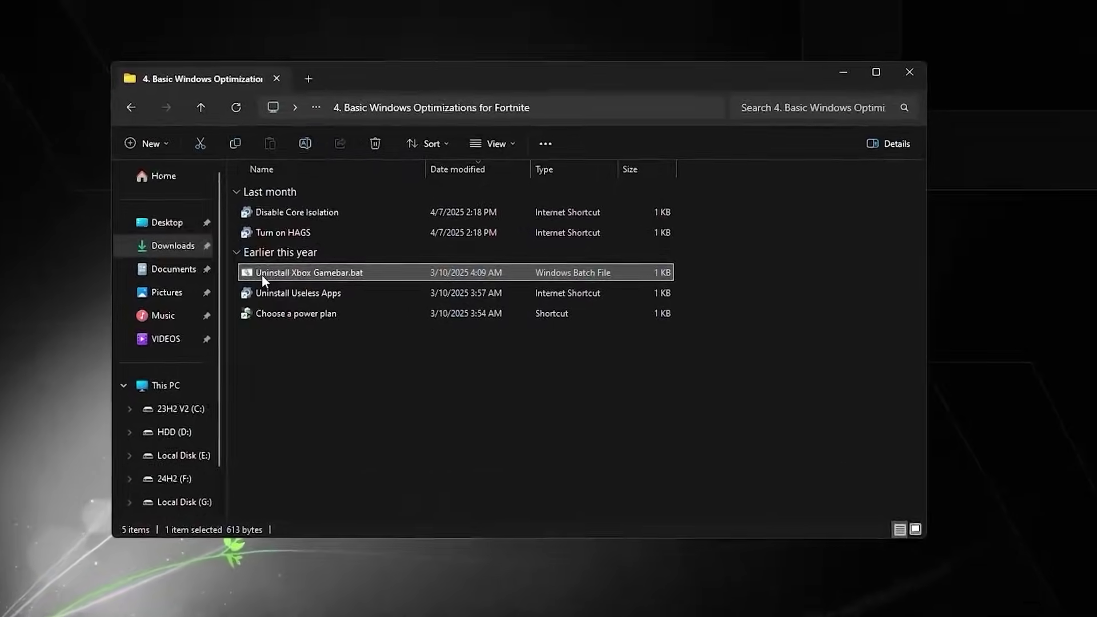
{"action": "right_click", "coordinate": [257, 274]}
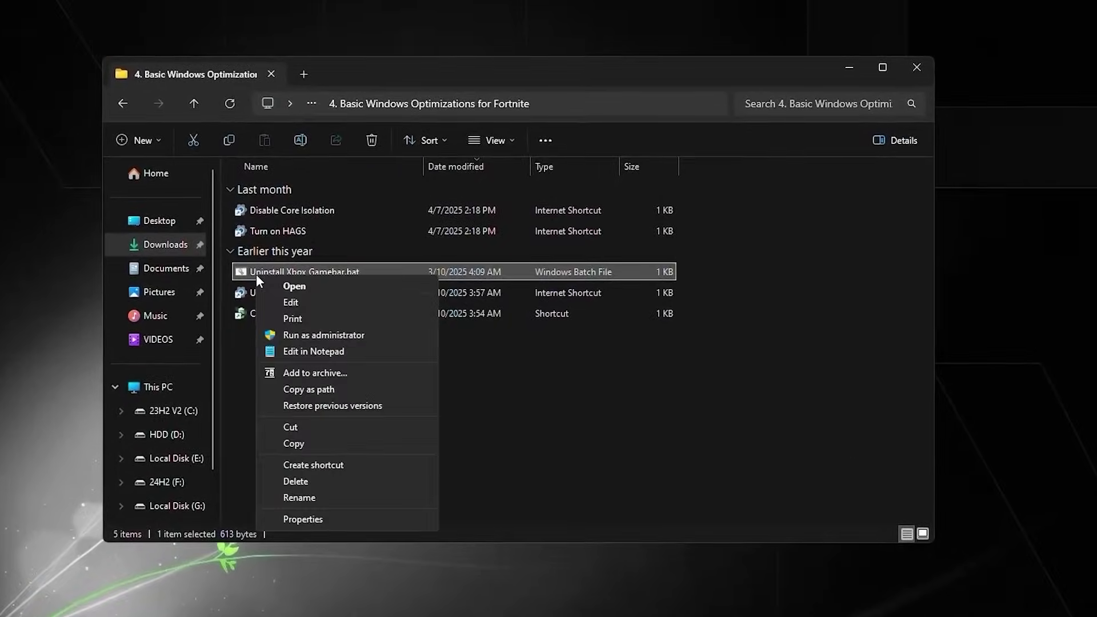
{"action": "left_click", "coordinate": [332, 336]}
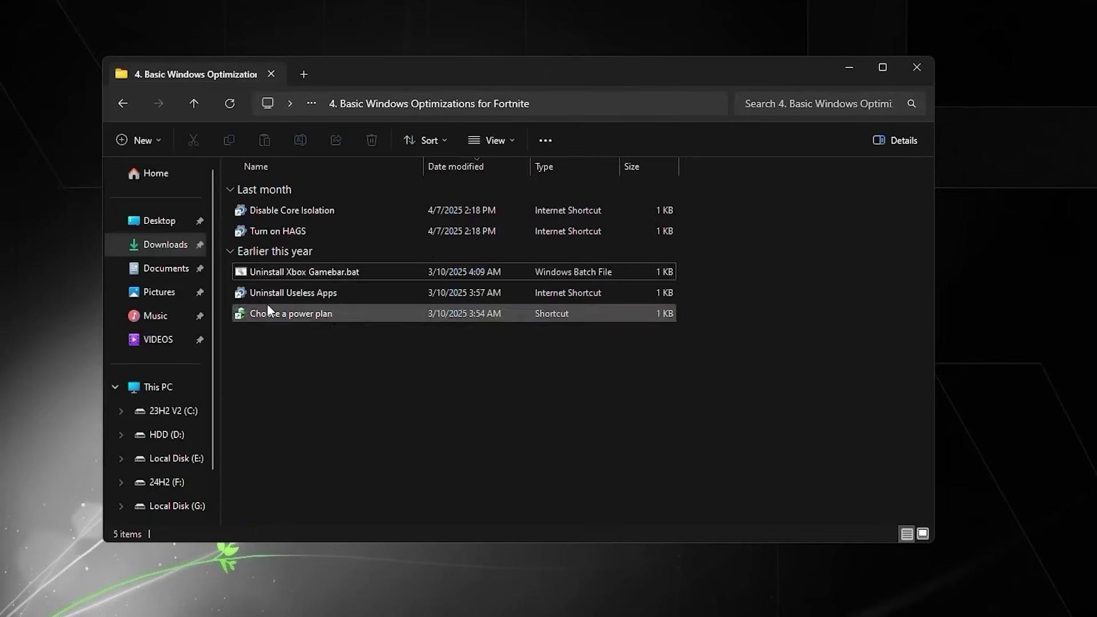
Open the installed apps list through the Uninstall Useless Apps shortcut and sort it by date installed.
{"action": "double_click", "coordinate": [269, 296]}
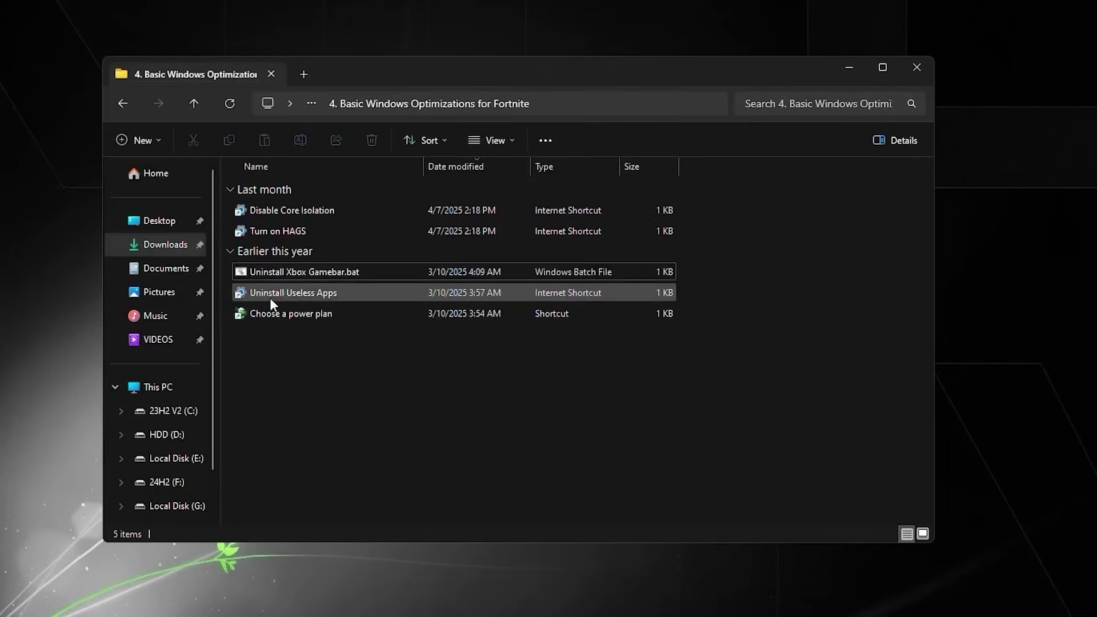
{"action": "mouse_move", "coordinate": [708, 143]}
{"action": "left_mouse_down"}
{"action": "mouse_move", "coordinate": [704, 176]}
{"action": "mouse_move", "coordinate": [708, 144]}
{"action": "left_mouse_up"}
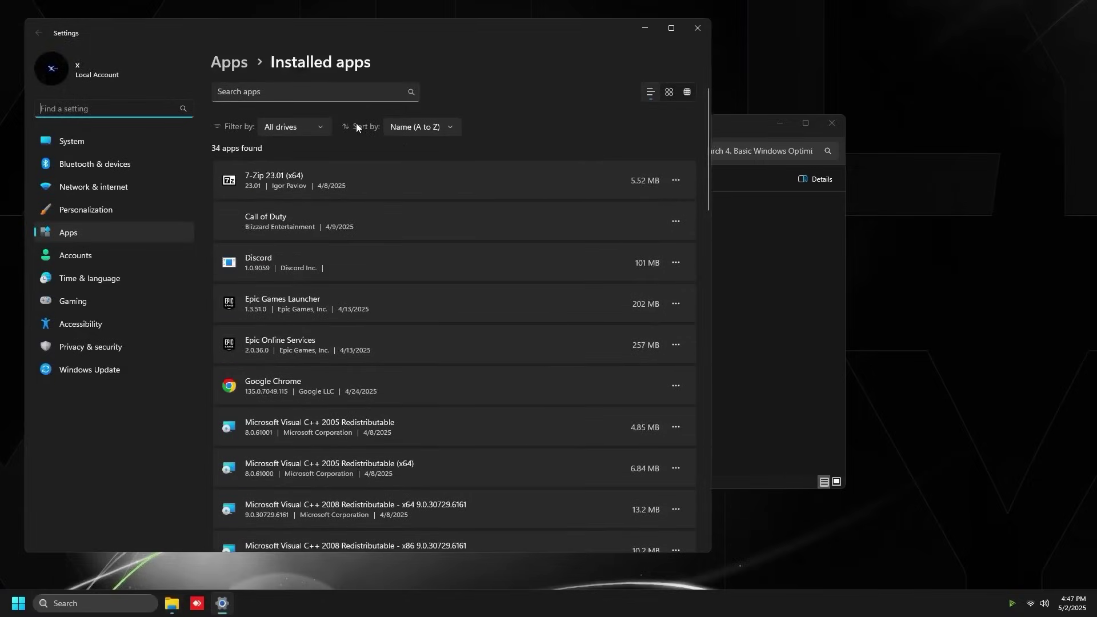
{"action": "left_click", "coordinate": [419, 127]}
{"action": "left_click", "coordinate": [413, 167]}
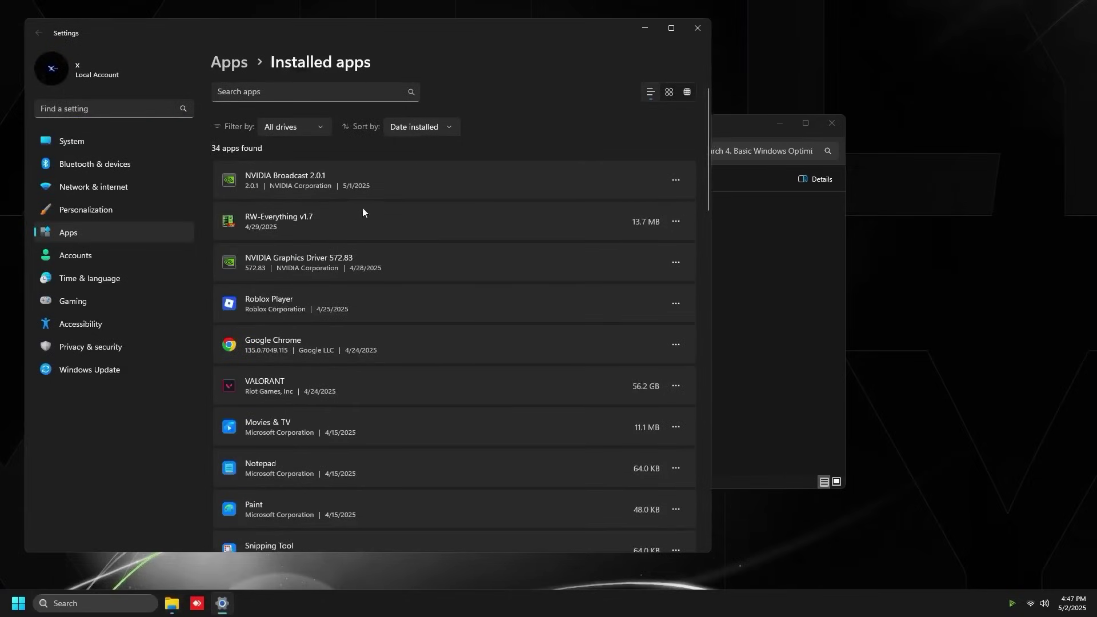
{"action": "scroll", "coordinate": [415, 187], "scroll_direction": "down", "scroll_amount": 4}
{"action": "scroll", "coordinate": [415, 186], "scroll_direction": "up", "scroll_amount": 1}
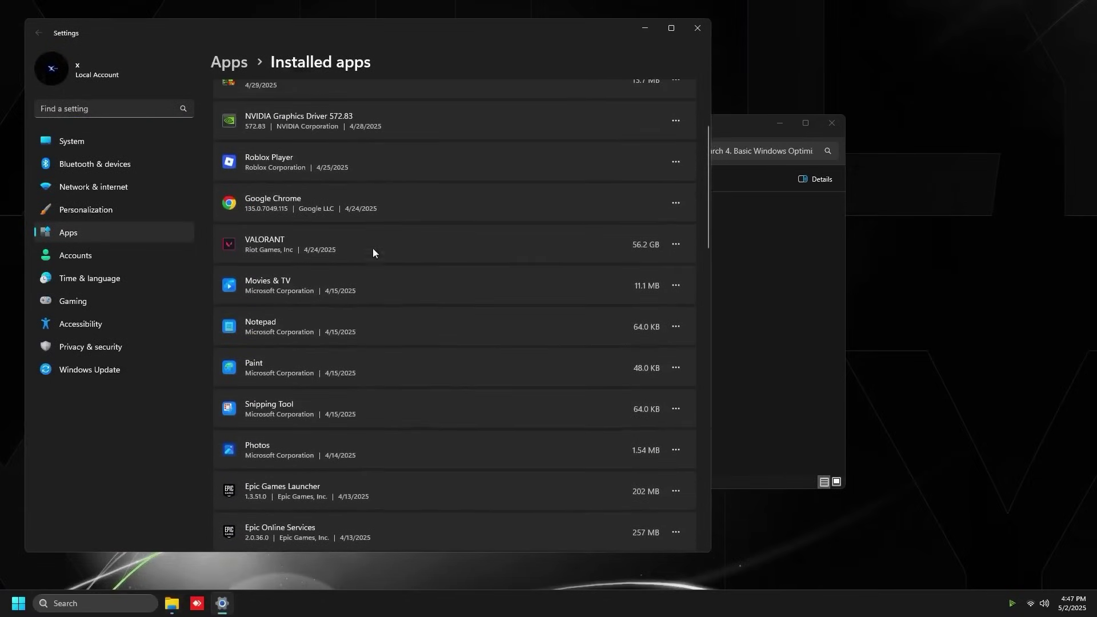
Bring up the uninstall option for Roblox Player and look through the remaining installed apps for unneeded ones.
{"action": "left_click", "coordinate": [676, 161]}
{"action": "left_click", "coordinate": [557, 205]}
{"action": "left_click", "coordinate": [629, 221]}
{"action": "scroll", "coordinate": [330, 379], "scroll_direction": "down", "scroll_amount": 10}
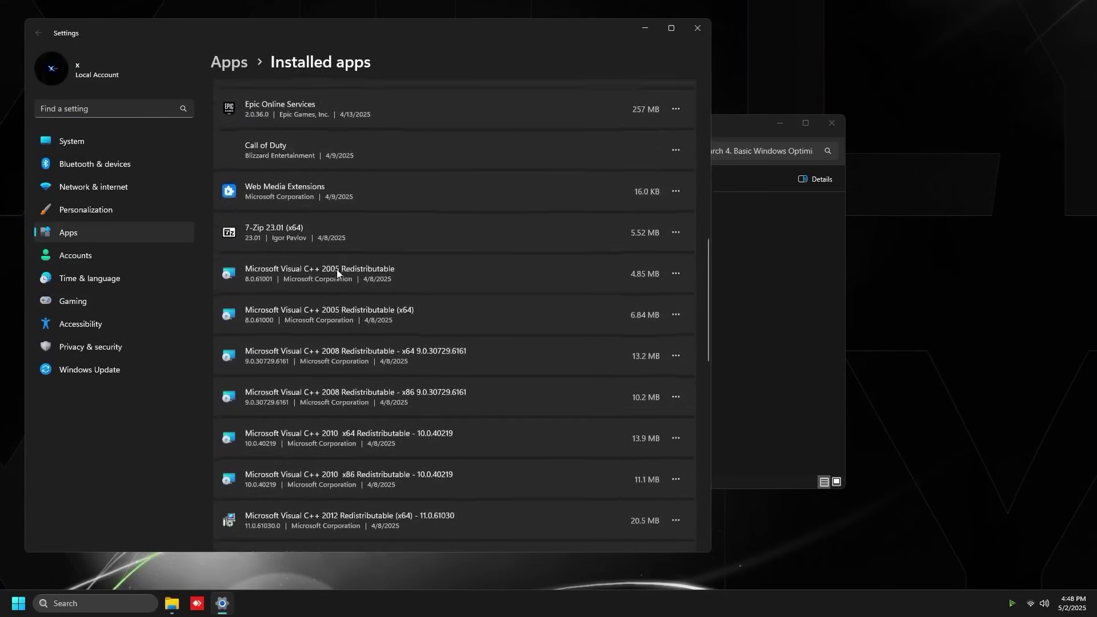
{"action": "scroll", "coordinate": [340, 290], "scroll_direction": "down", "scroll_amount": 6}
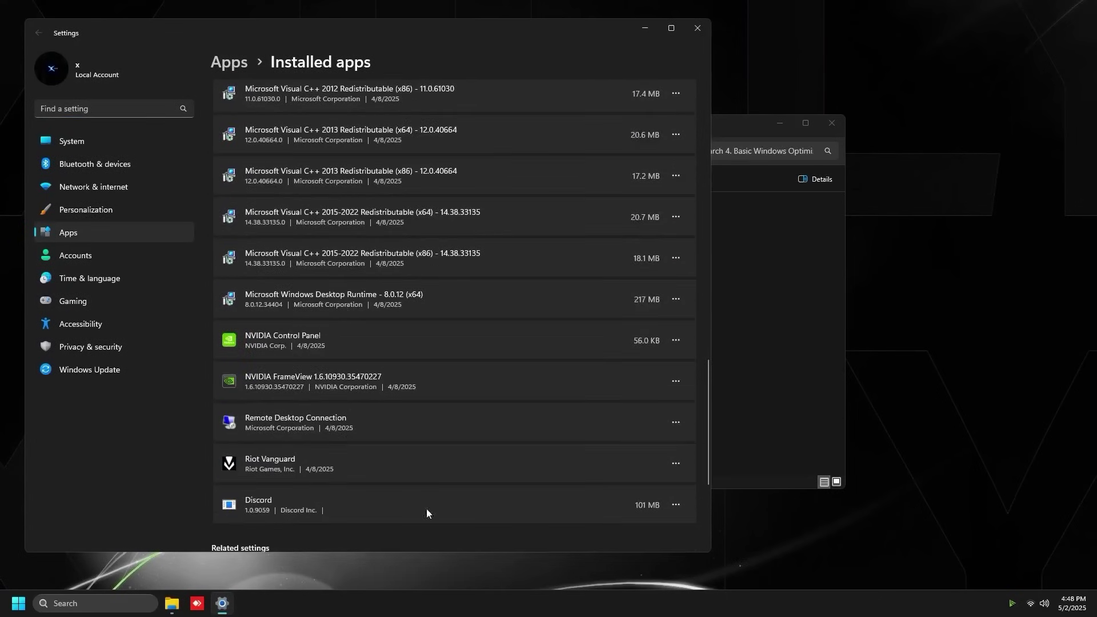
Open the startup apps settings and turn off NVIDIA Broadcast at startup.
{"action": "left_click", "coordinate": [233, 64]}
{"action": "left_click", "coordinate": [349, 352]}
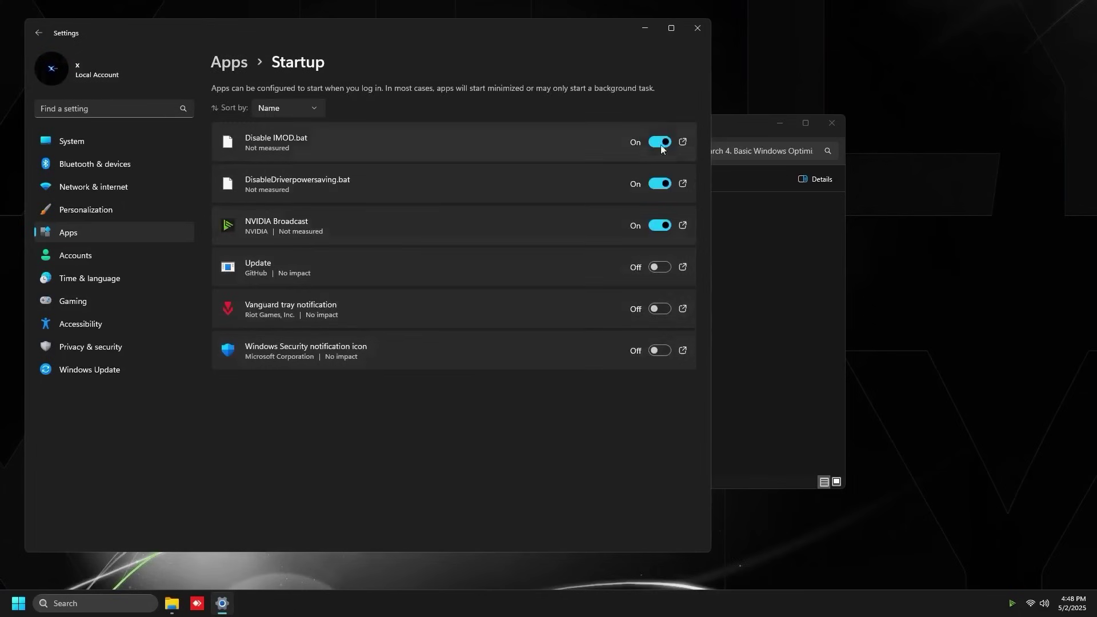
{"action": "left_click", "coordinate": [660, 225]}
Check the Game Mode switch in the Windows gaming settings and return to the gaming overview.
{"action": "left_click", "coordinate": [58, 304]}
{"action": "left_click", "coordinate": [433, 192]}
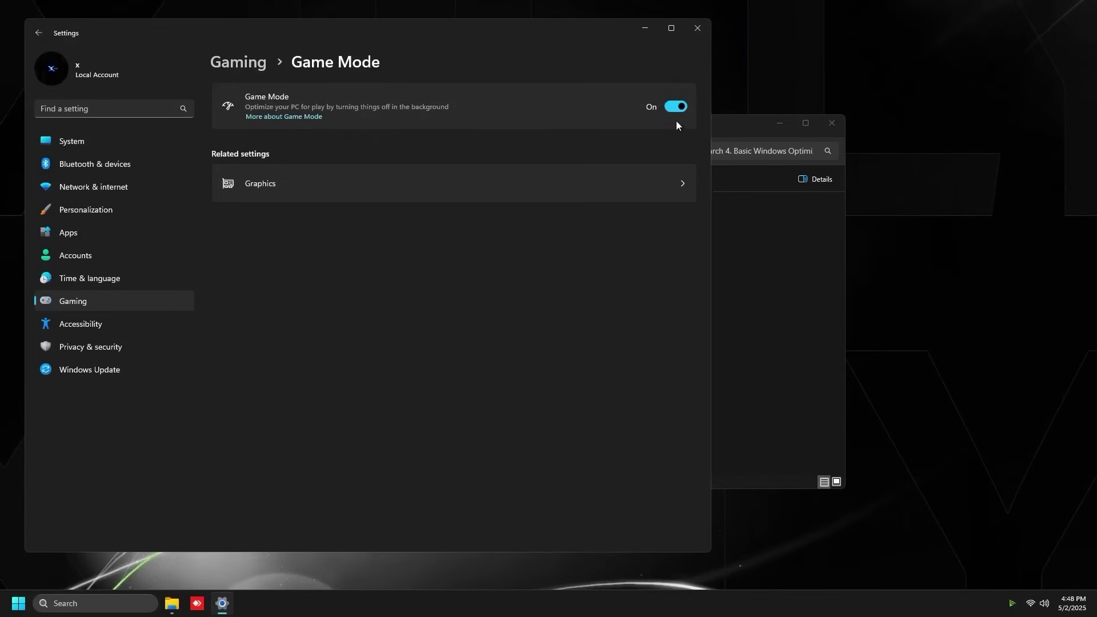
{"action": "left_click", "coordinate": [189, 300]}
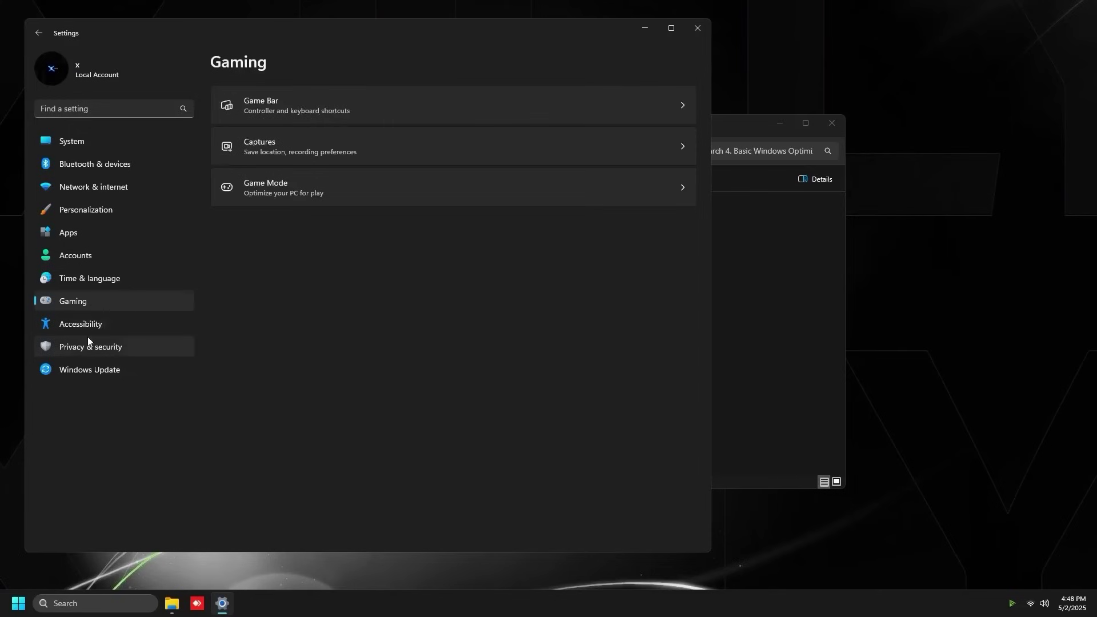
Check the transparency and animation effects in the accessibility visual effects settings, and close Settings.
{"action": "left_click", "coordinate": [84, 334]}
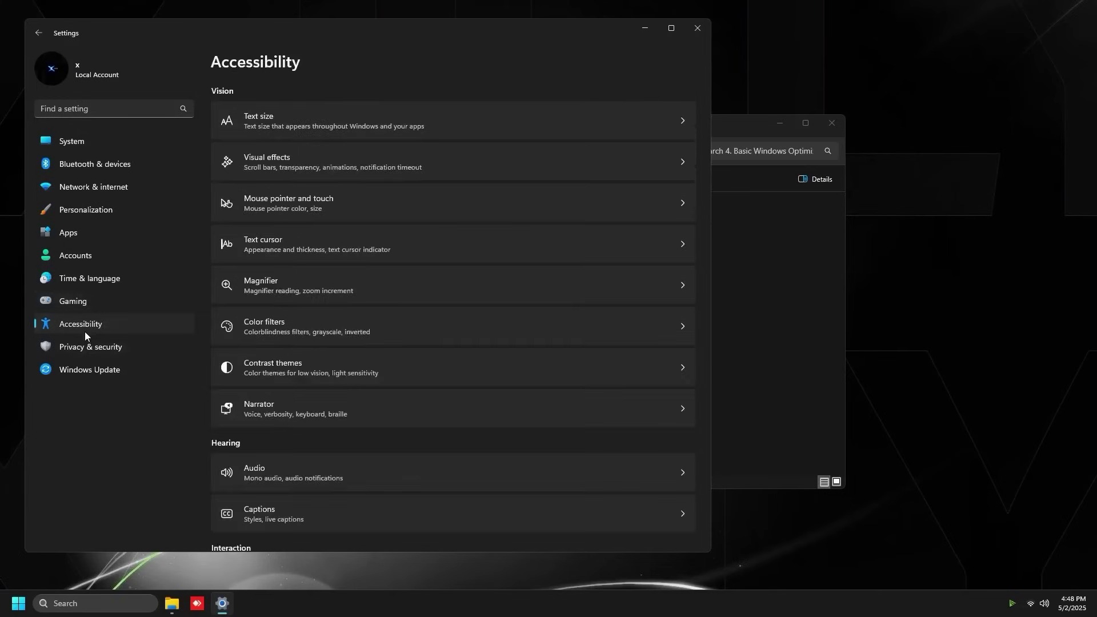
{"action": "left_click", "coordinate": [303, 159]}
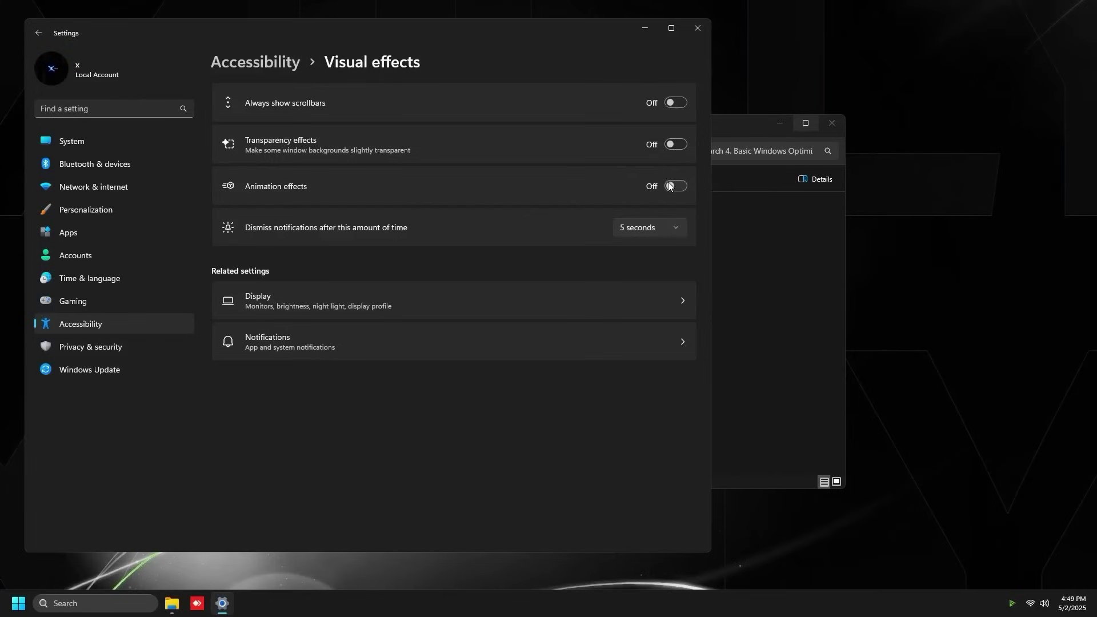
{"action": "left_click", "coordinate": [697, 27]}
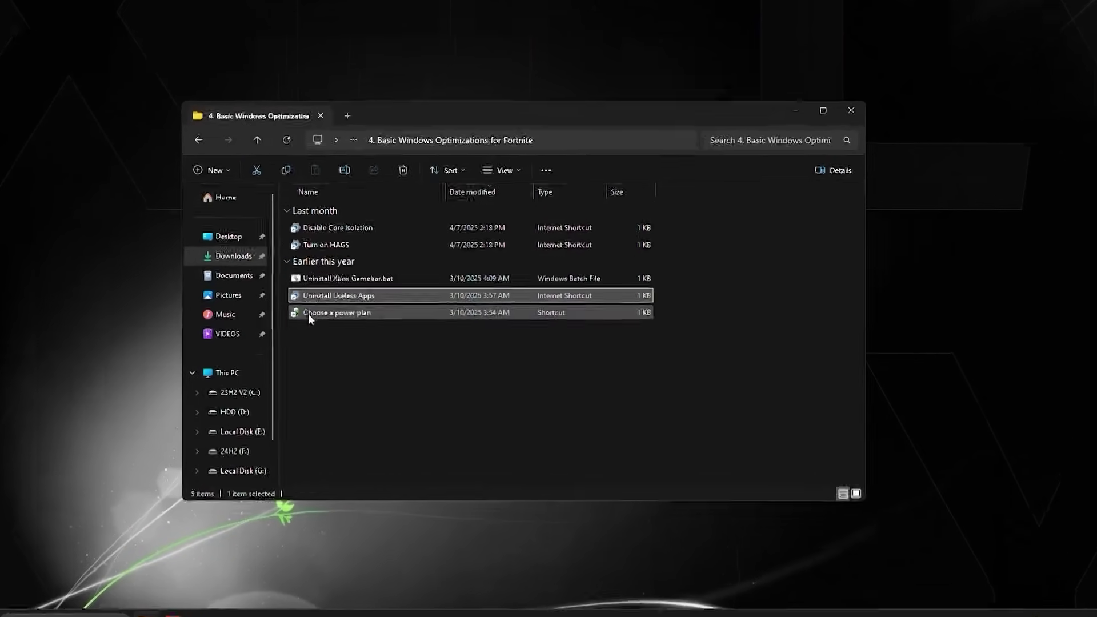
Check which power plan is active through the Choose a power plan shortcut, and close Power Options.
{"action": "double_click", "coordinate": [309, 313]}
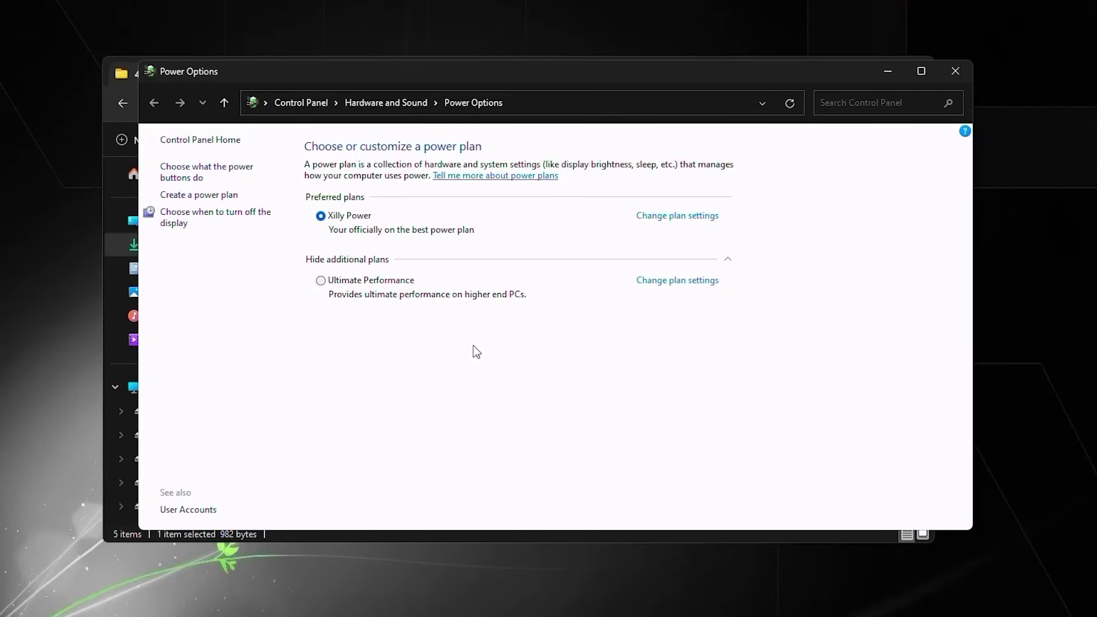
{"action": "key", "text": "alt+F4"}
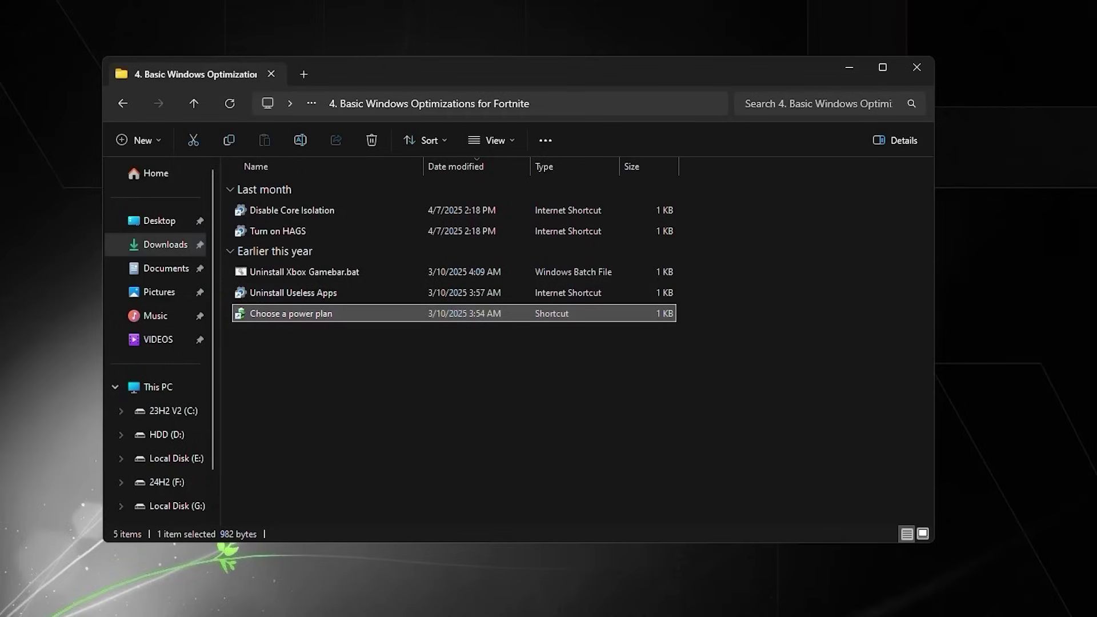
Open the "5. BIOS Settings for Fortnite" folder of the guide and select the Restart to BIOS shortcut.
{"action": "left_click", "coordinate": [122, 104]}
{"action": "double_click", "coordinate": [279, 279]}
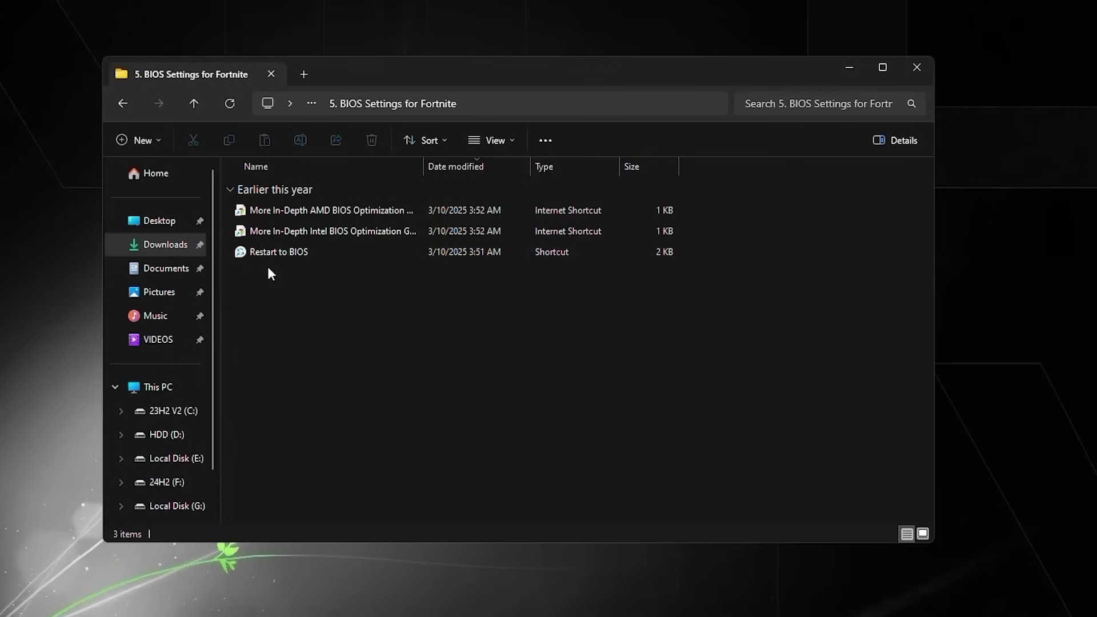
{"action": "left_click", "coordinate": [276, 253]}
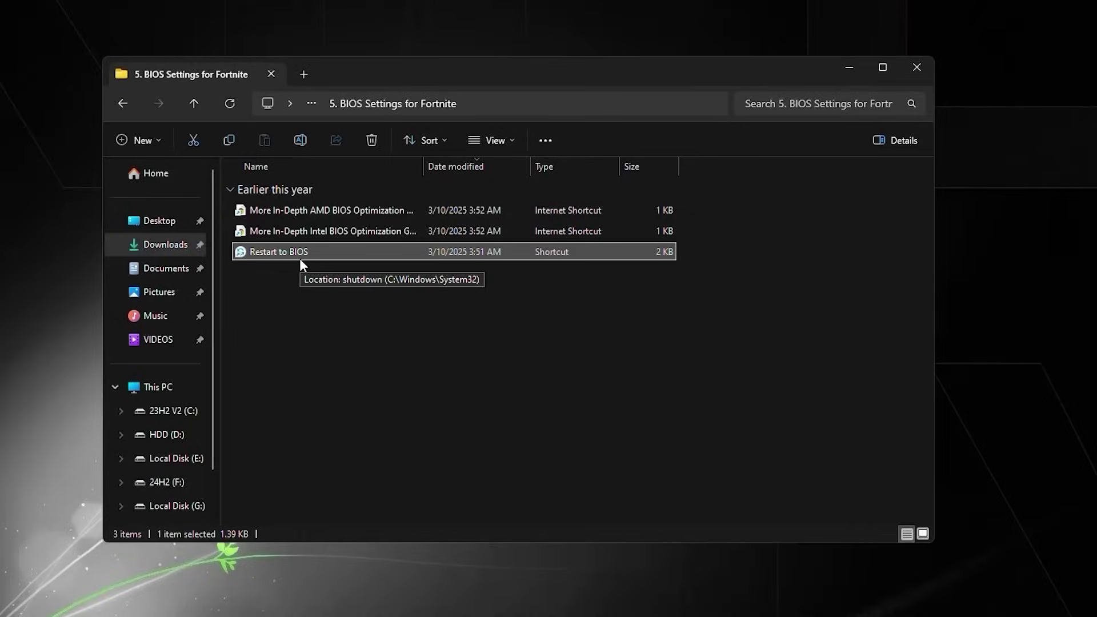
Restart the PC into the UEFI BIOS Utility and enable the X.M.P. memory profile.
{"action": "double_click", "coordinate": [301, 259]}
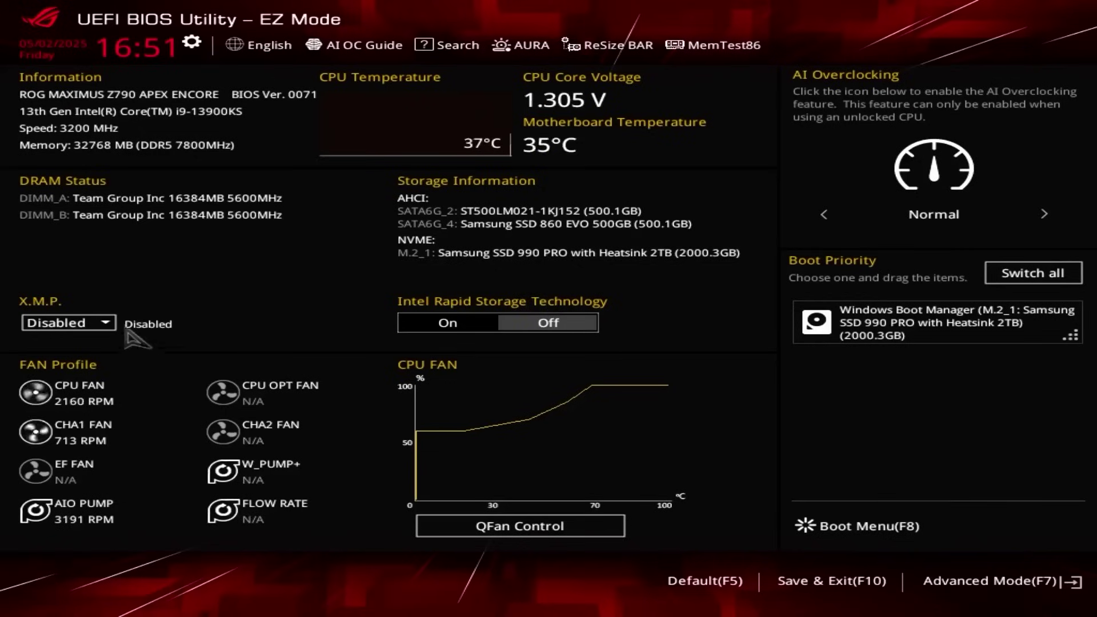
{"action": "left_click", "coordinate": [75, 326]}
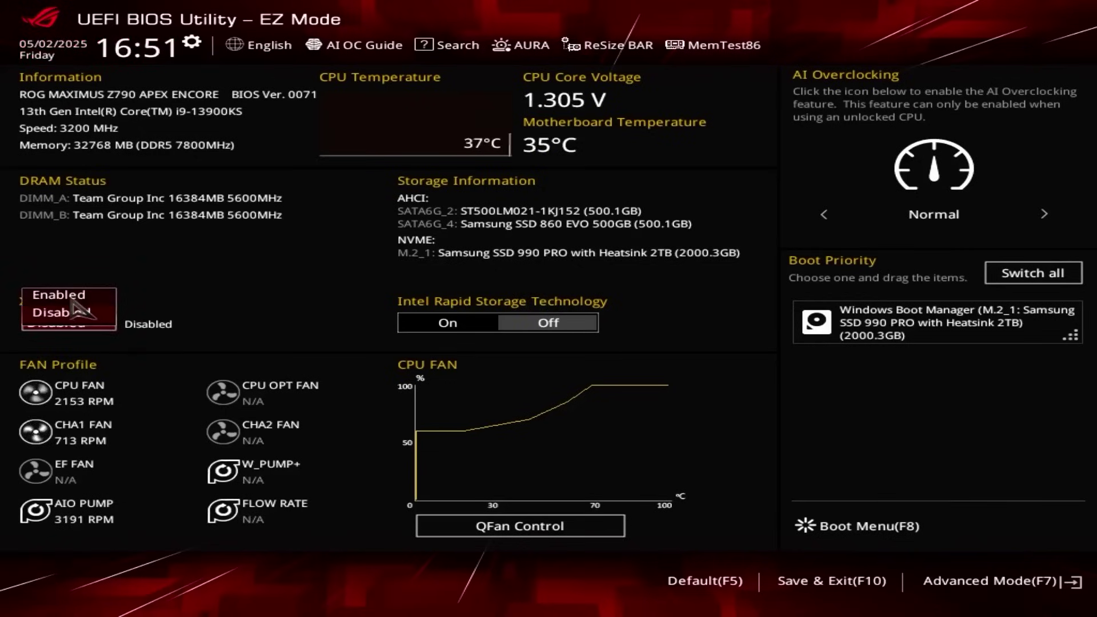
{"action": "left_click", "coordinate": [73, 296]}
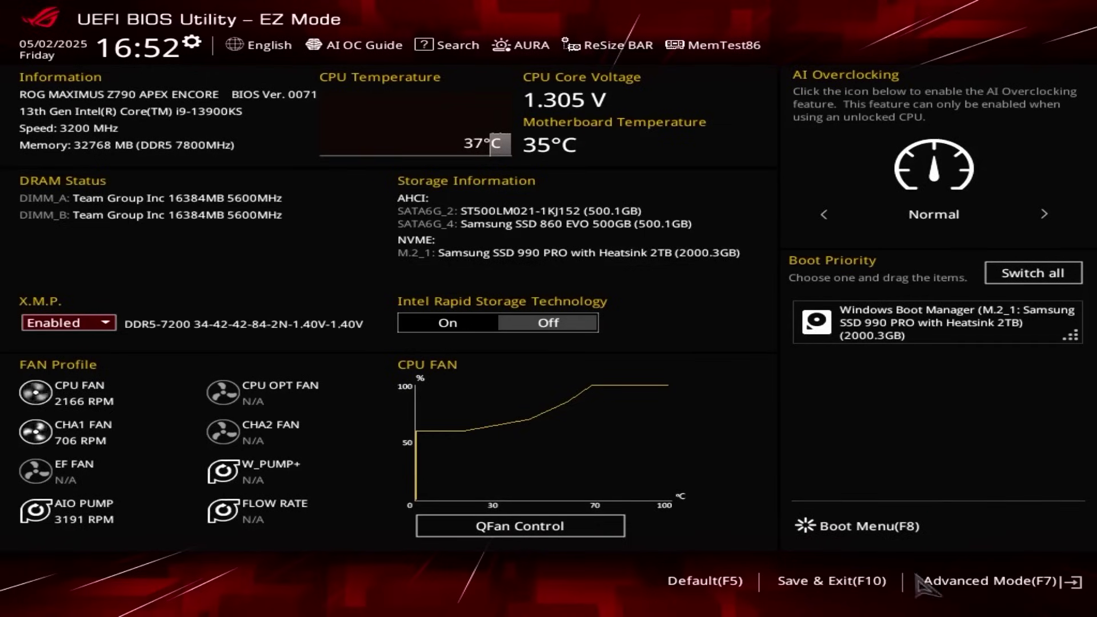
Switch to Advanced Mode and set ASUS MultiCore Enhancement to "Enabled – Remove All limits" in Extreme Tweaker.
{"action": "left_click", "coordinate": [977, 564]}
{"action": "left_click", "coordinate": [303, 77]}
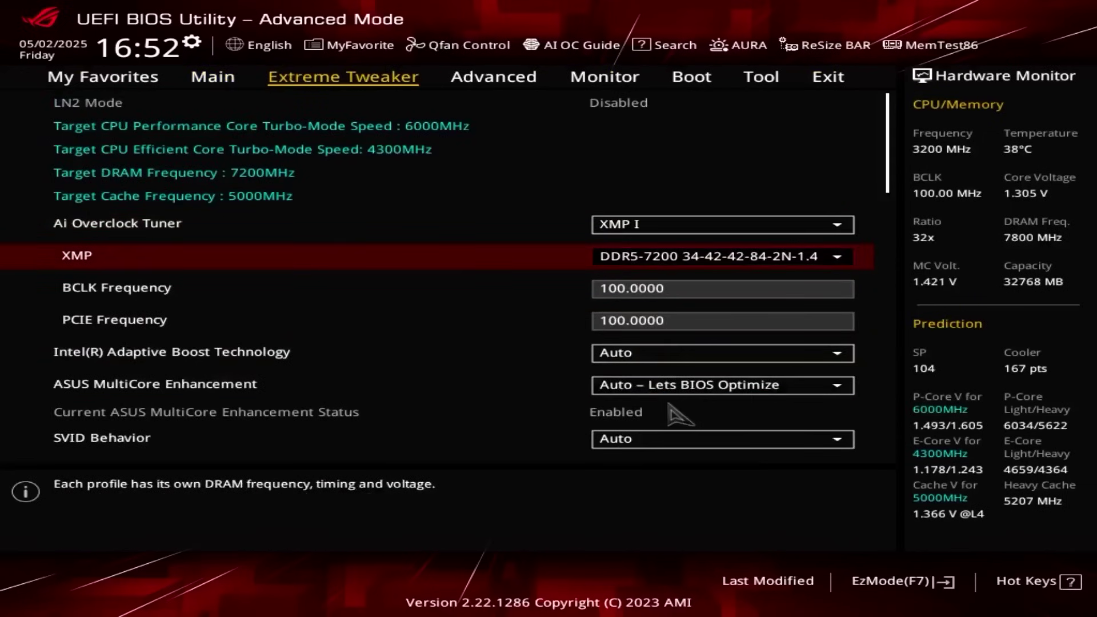
{"action": "left_click", "coordinate": [682, 386]}
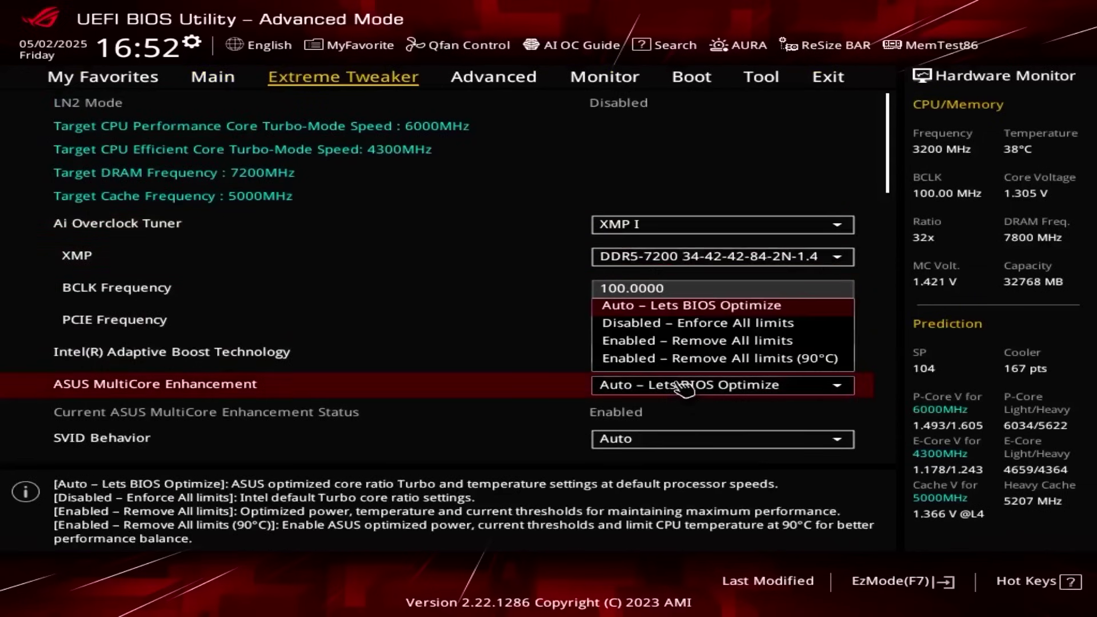
{"action": "left_click", "coordinate": [738, 340]}
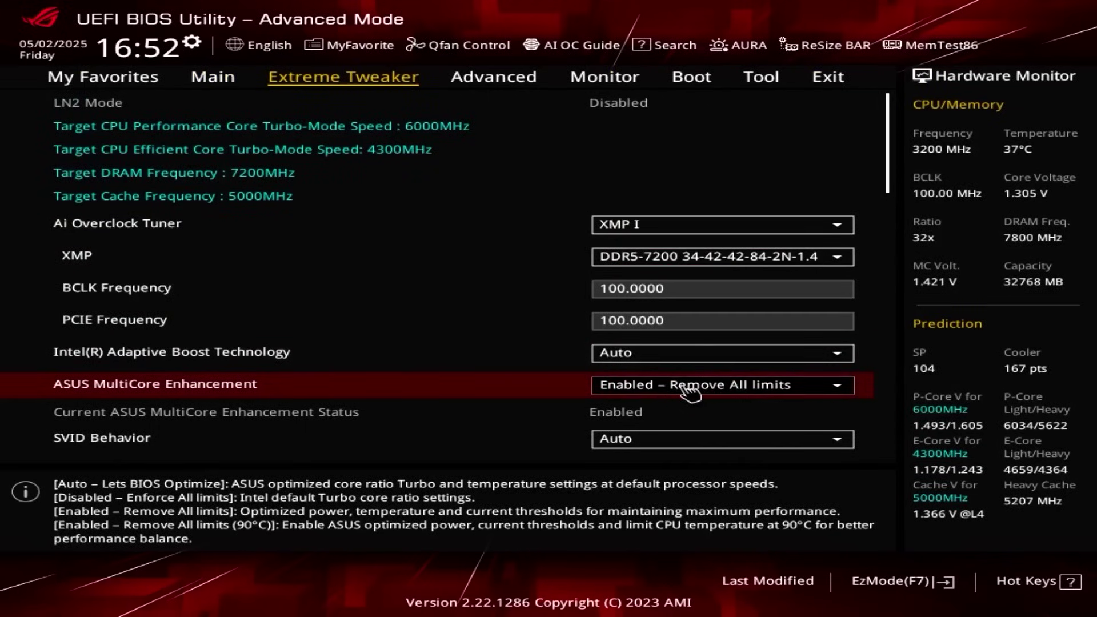
Set the DRAM Refresh Interval to 32767 among the secondary timings of DRAM Timing Control.
{"action": "scroll", "coordinate": [483, 377], "scroll_direction": "down", "scroll_amount": 5}
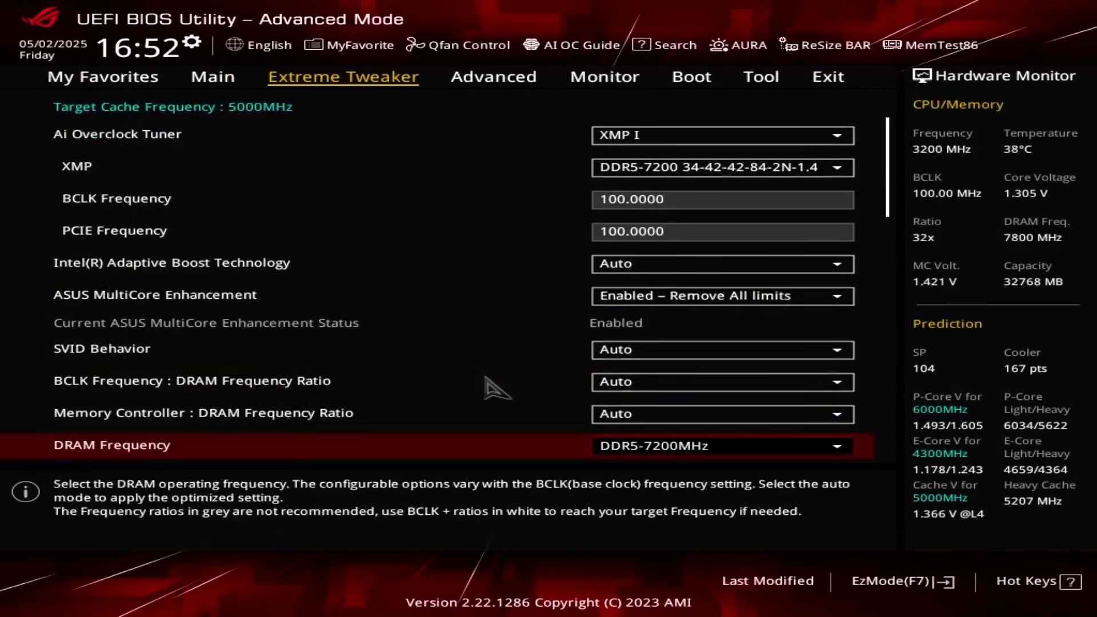
{"action": "scroll", "coordinate": [483, 380], "scroll_direction": "down", "scroll_amount": 7}
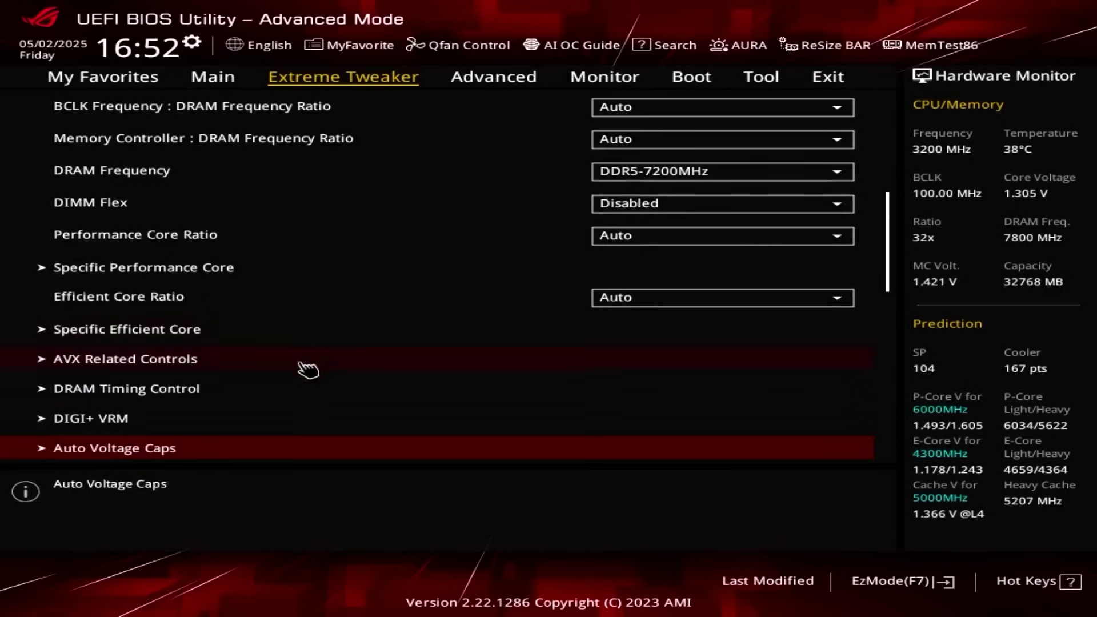
{"action": "left_click", "coordinate": [381, 391]}
{"action": "scroll", "coordinate": [435, 368], "scroll_direction": "down", "scroll_amount": 10}
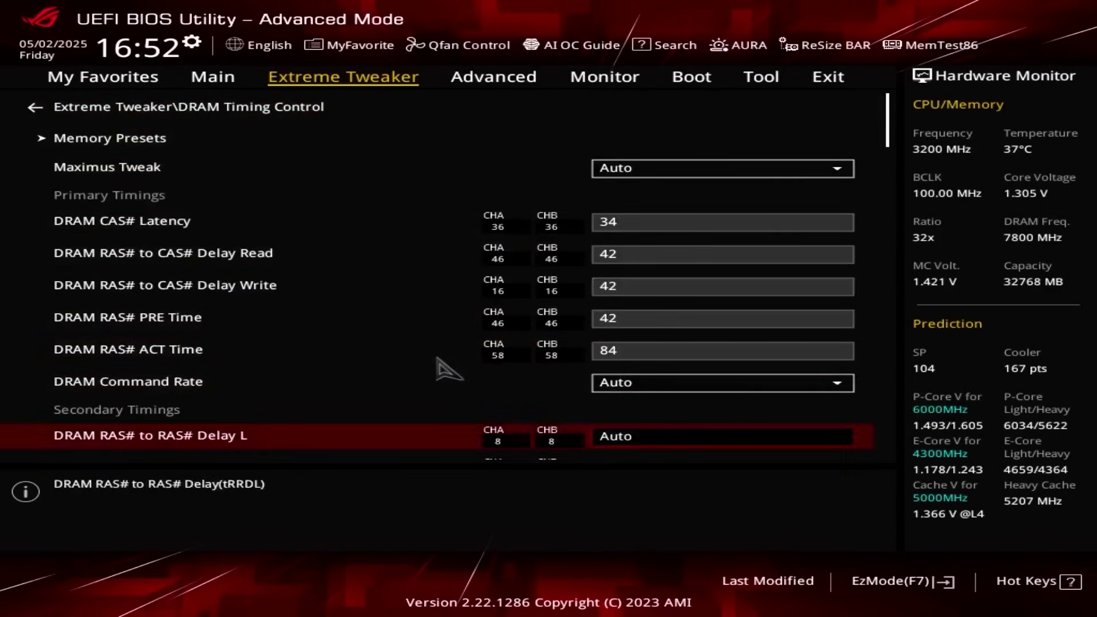
{"action": "scroll", "coordinate": [448, 371], "scroll_direction": "down", "scroll_amount": 4}
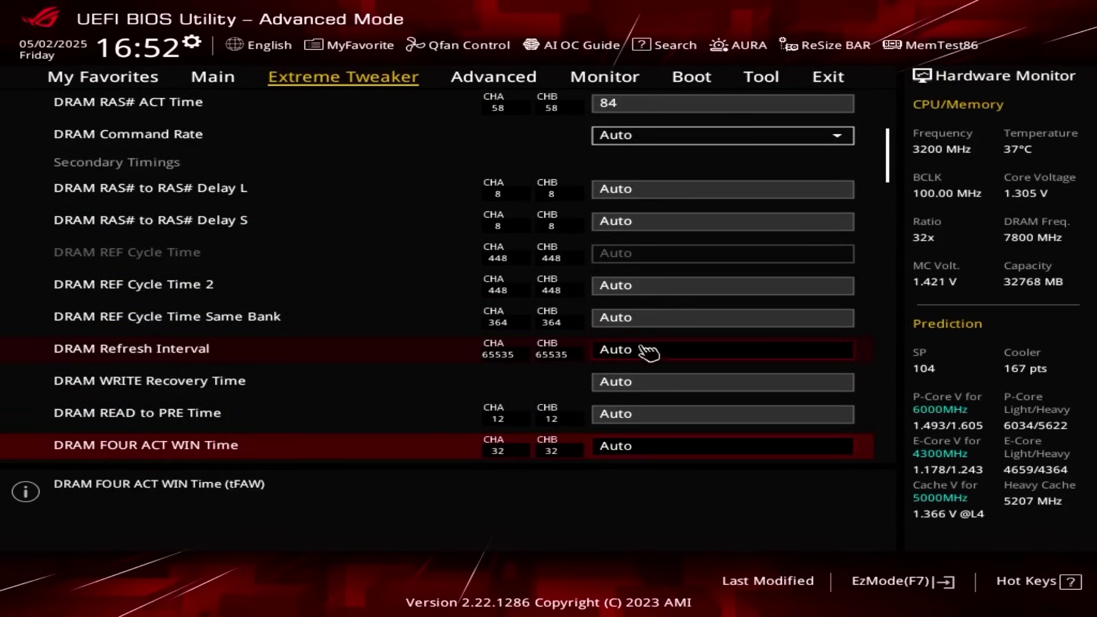
{"action": "left_click", "coordinate": [643, 349]}
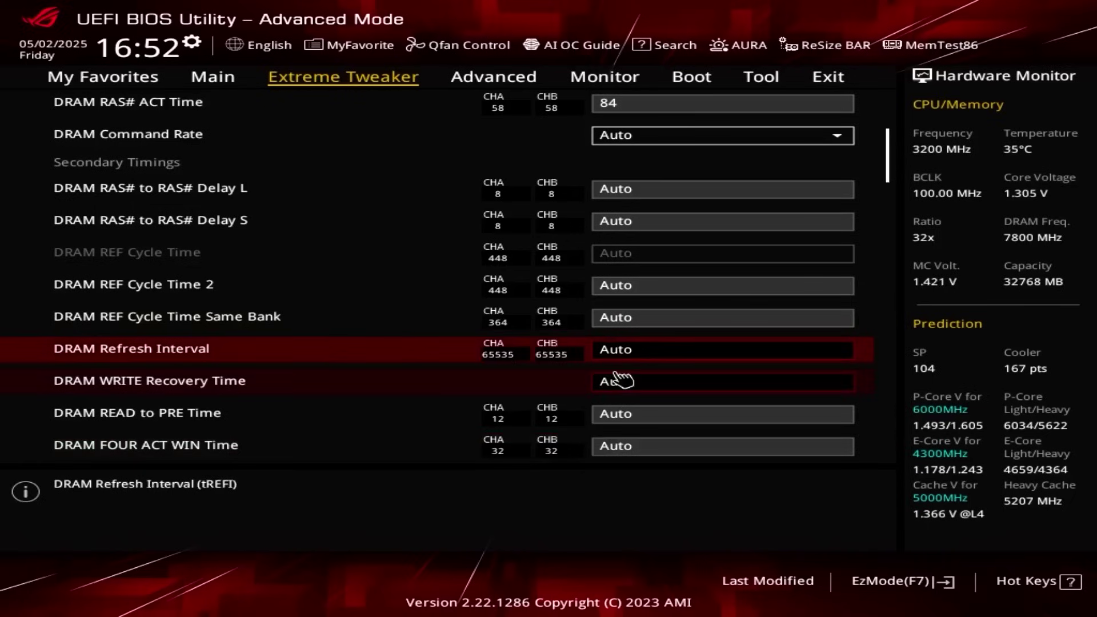
{"action": "type", "text": "32767"}
Try 65535 as the DRAM Refresh Interval and replace it with 32767 again.
{"action": "key", "text": "BackSpace"}
{"action": "key", "text": "BackSpace"}
{"action": "key", "text": "BackSpace"}
{"action": "key", "text": "BackSpace"}
{"action": "key", "text": "BackSpace"}
{"action": "type", "text": "65535"}
{"action": "key", "text": "BackSpace"}
{"action": "key", "text": "BackSpace"}
{"action": "key", "text": "BackSpace"}
{"action": "key", "text": "BackSpace"}
{"action": "key", "text": "BackSpace"}
{"action": "type", "text": "32767"}
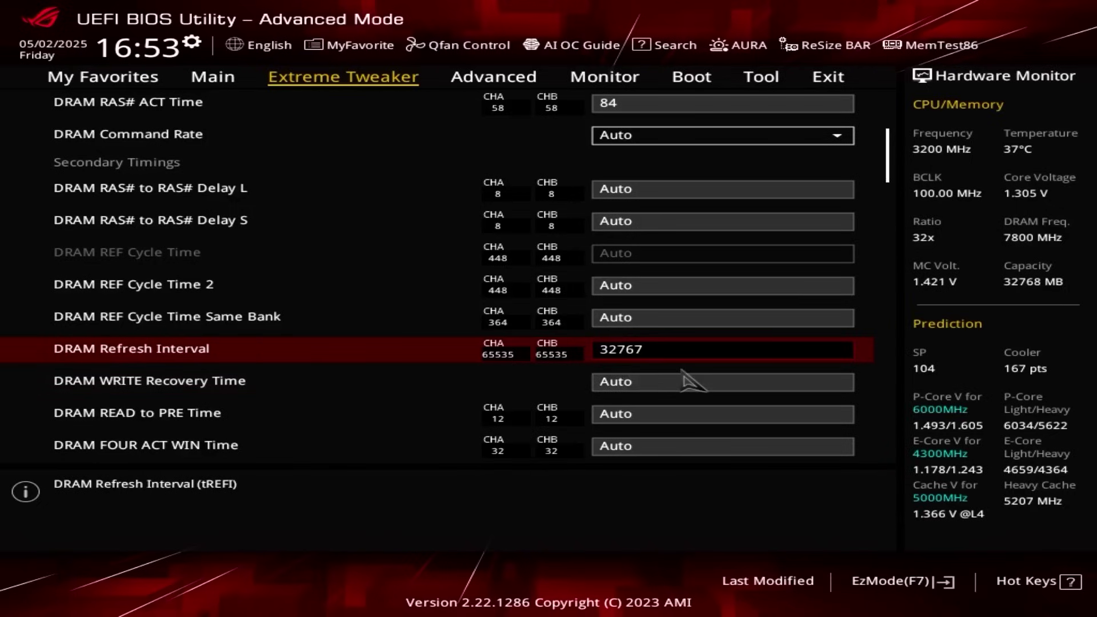
Return from DRAM Timing Control to Extreme Tweaker and set Ring Down Bin to Disabled.
{"action": "key", "text": "Escape"}
{"action": "key", "text": "Down"}
{"action": "key", "text": "Down"}
{"action": "key", "text": "Down"}
{"action": "key", "text": "Down"}
{"action": "key", "text": "Down"}
{"action": "key", "text": "Down"}
{"action": "key", "text": "Down"}
{"action": "key", "text": "Down"}
{"action": "key", "text": "Down"}
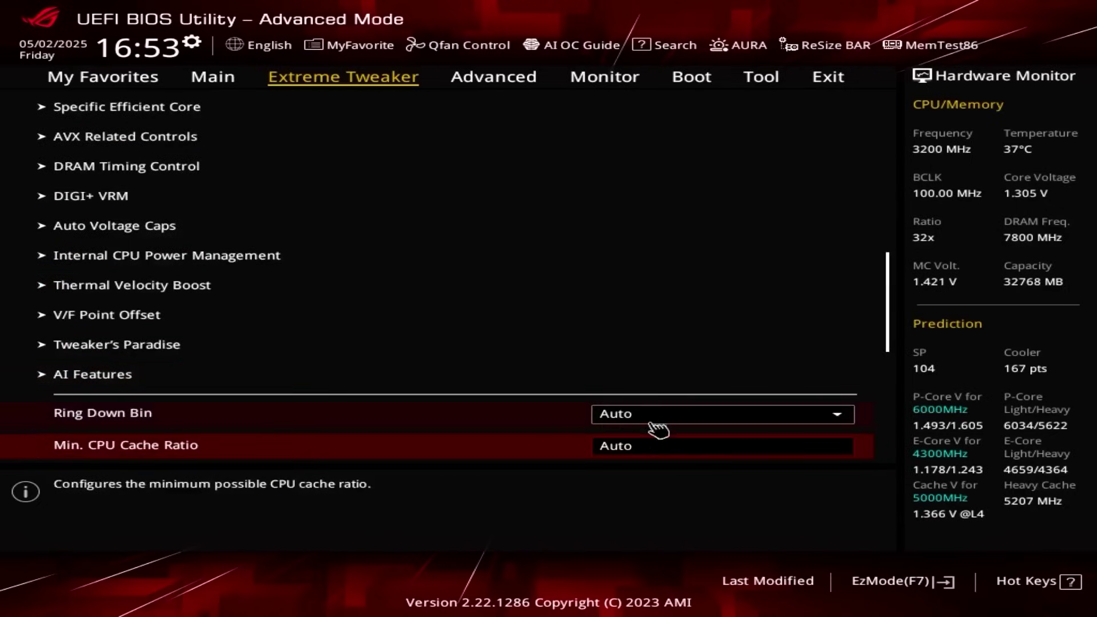
{"action": "left_click", "coordinate": [645, 413]}
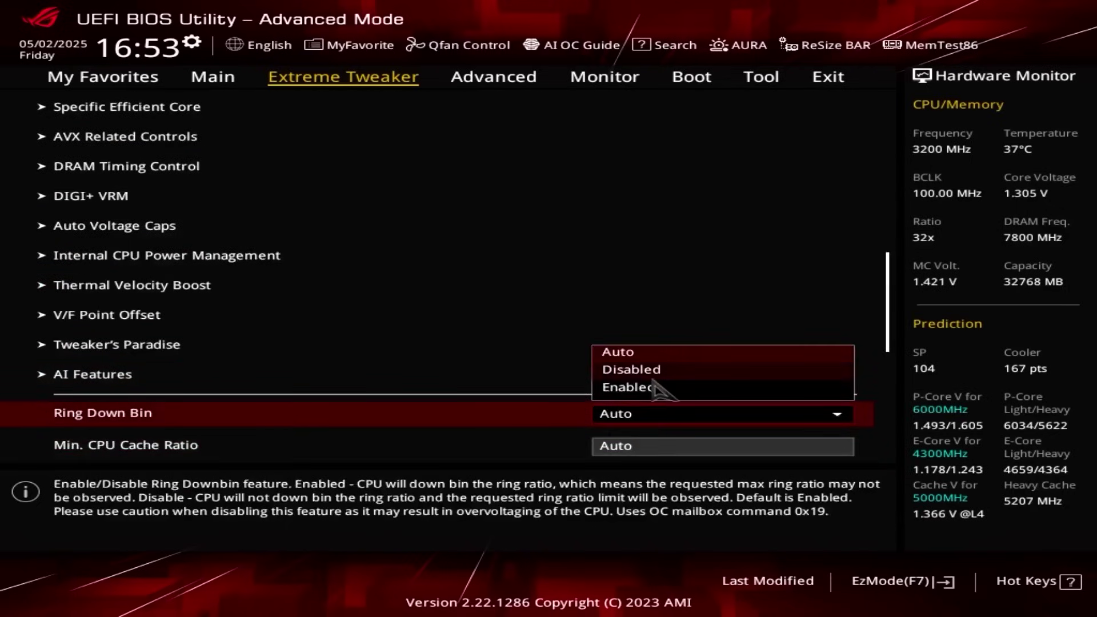
{"action": "left_click", "coordinate": [631, 370]}
{"action": "scroll", "coordinate": [643, 412], "scroll_direction": "down", "scroll_amount": 3}
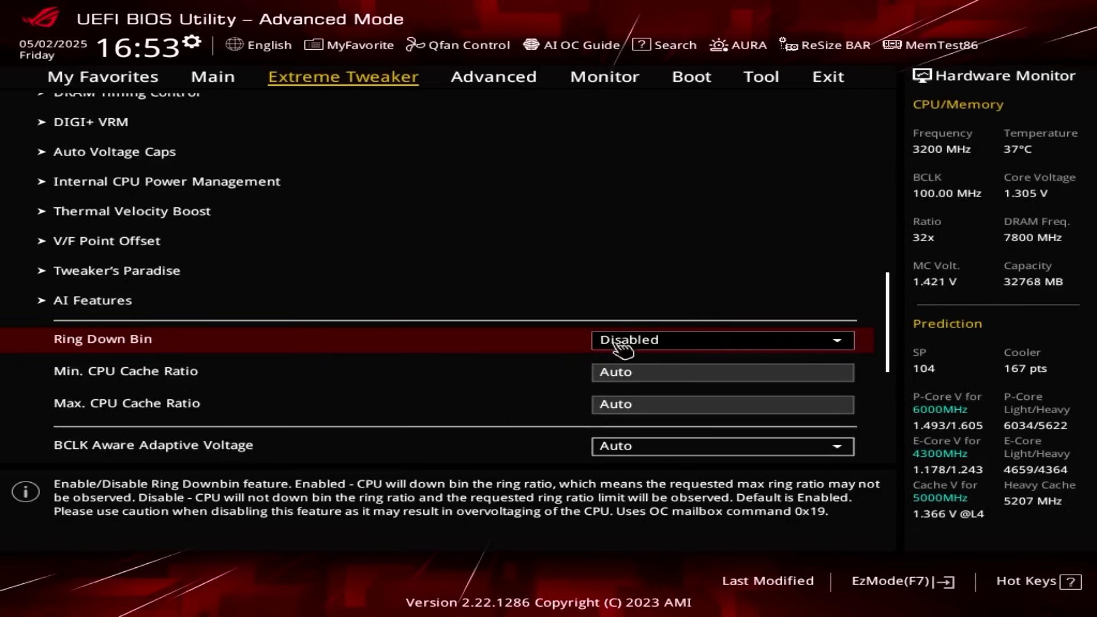
Disable Intel (VMX) Virtualization Technology in the advanced CPU Configuration.
{"action": "left_click", "coordinate": [486, 80]}
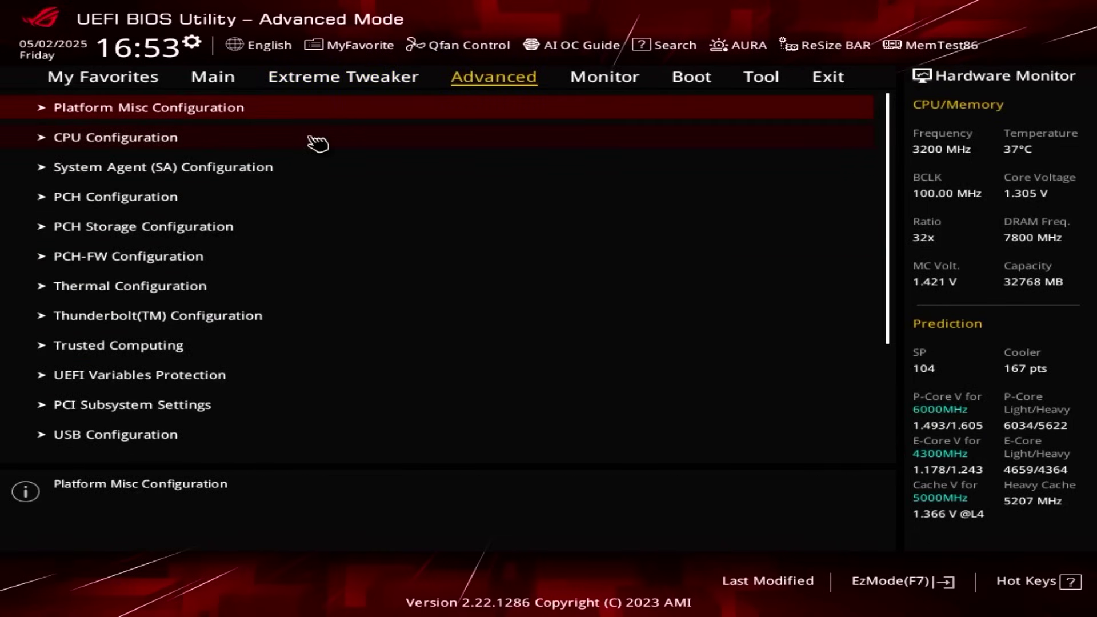
{"action": "left_click", "coordinate": [309, 139]}
{"action": "scroll", "coordinate": [294, 197], "scroll_direction": "down", "scroll_amount": 10}
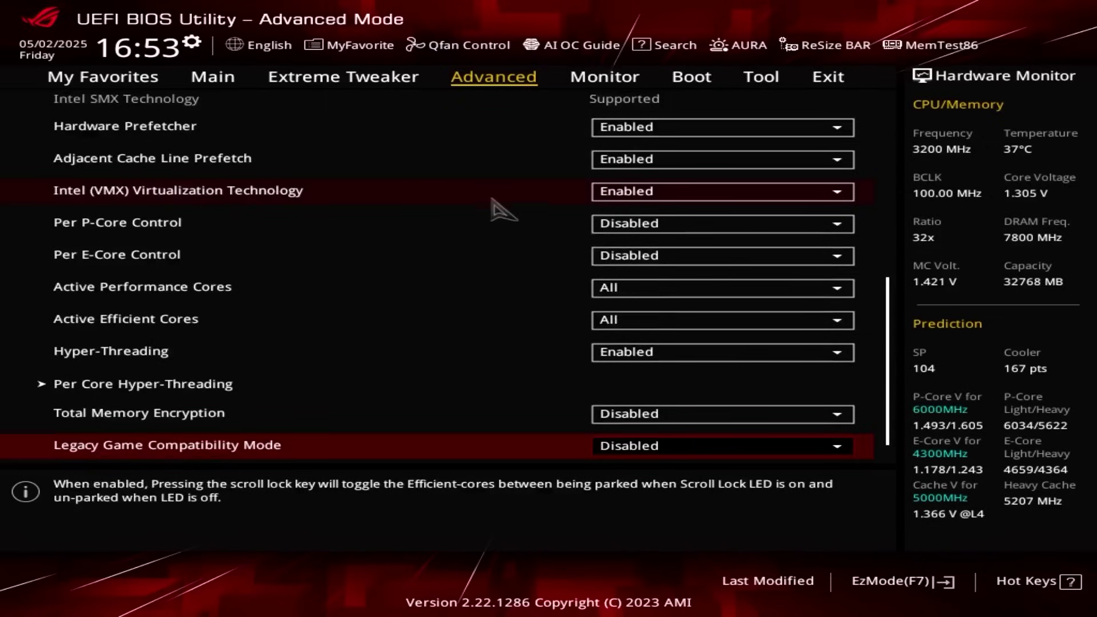
{"action": "left_click", "coordinate": [679, 193]}
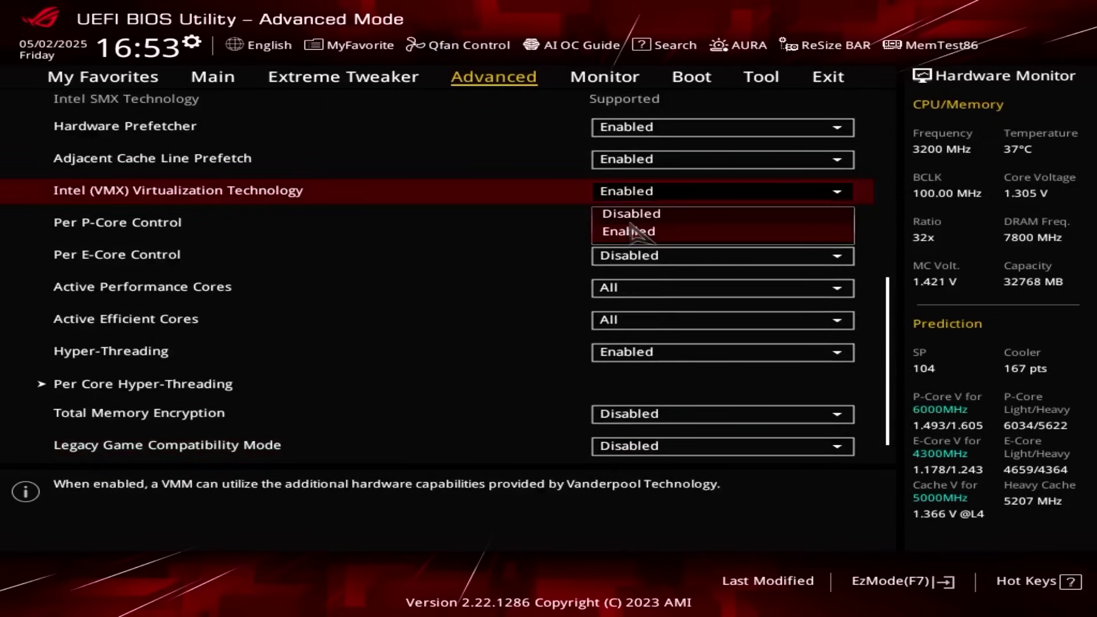
{"action": "left_click", "coordinate": [631, 214]}
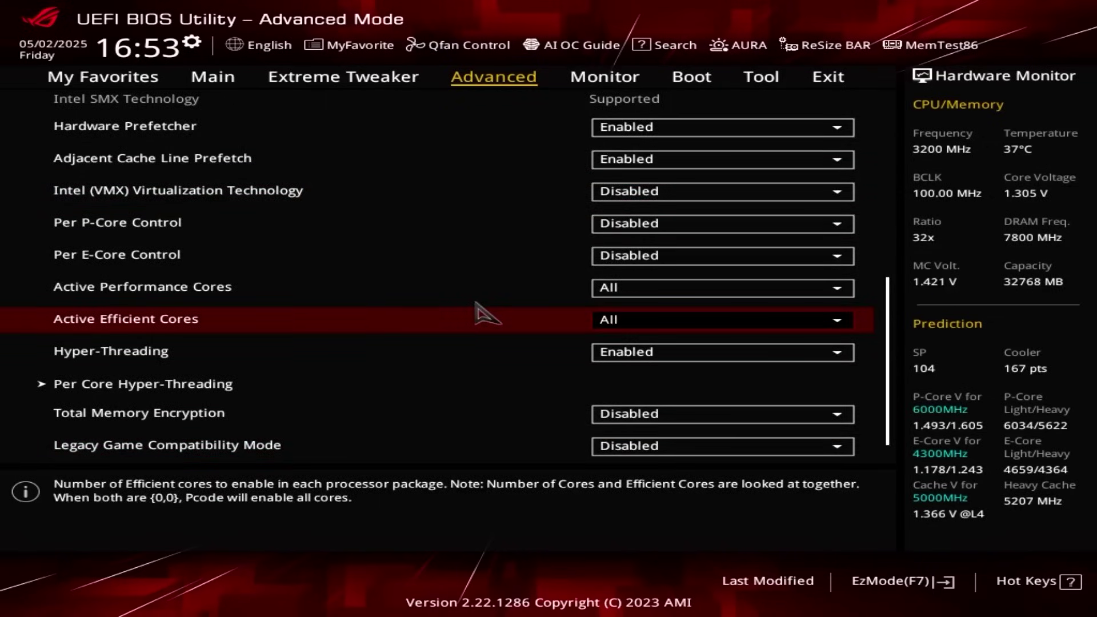
Examine the available core counts for Active Efficient Cores down to 0 without choosing one.
{"action": "left_click", "coordinate": [609, 321]}
{"action": "scroll", "coordinate": [652, 303], "scroll_direction": "down", "scroll_amount": 10}
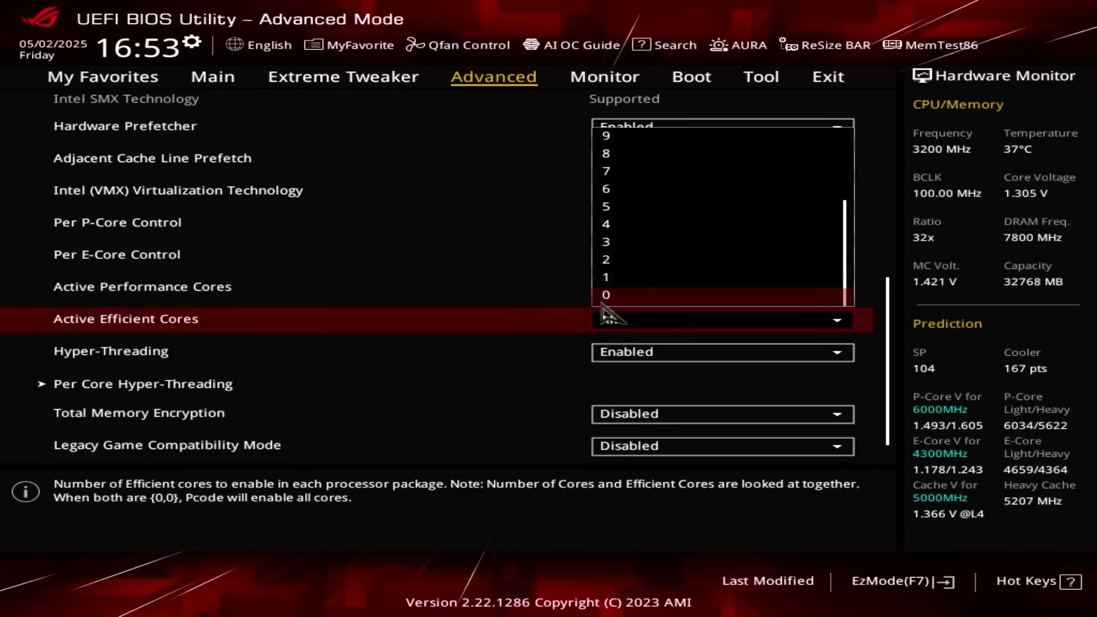
{"action": "key", "text": "Escape"}
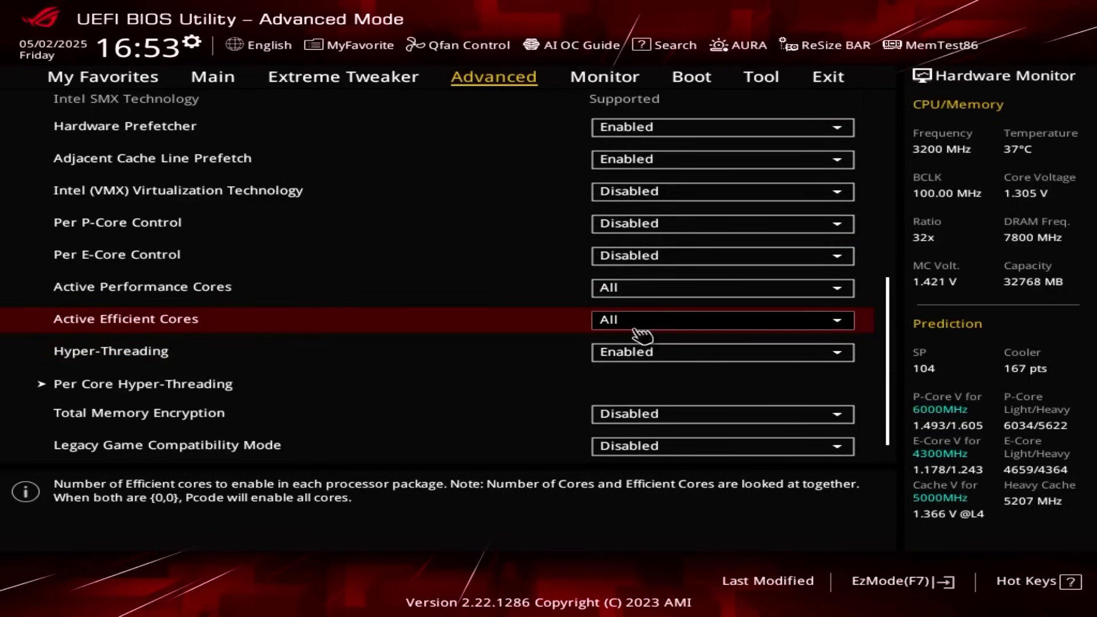
Set Hyper-Threading to Disabled in the CPU Configuration.
{"action": "left_click", "coordinate": [648, 355]}
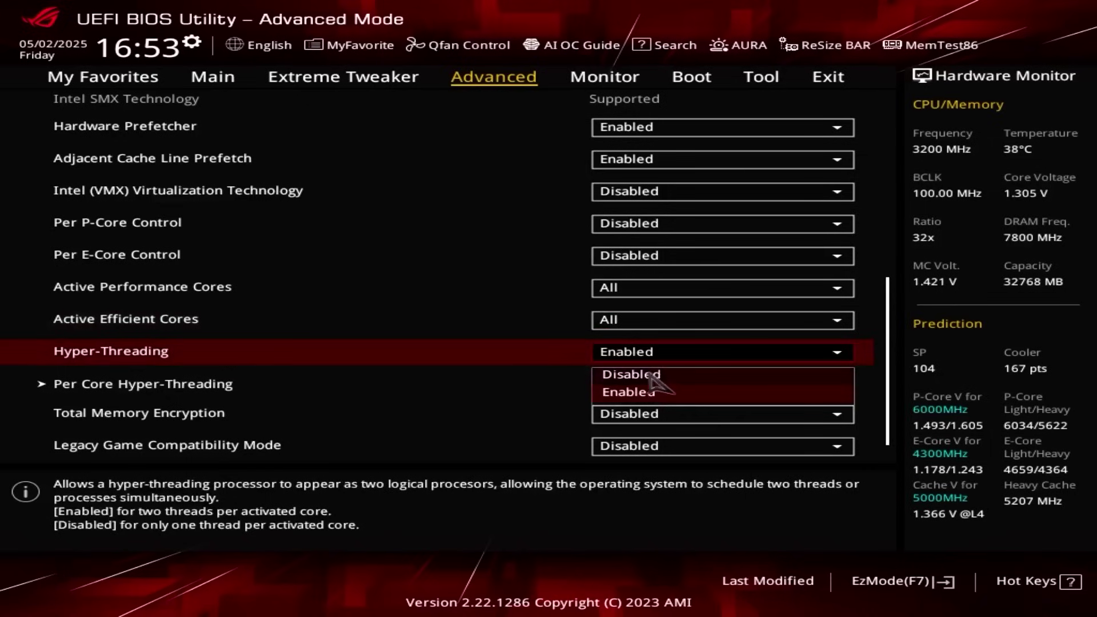
{"action": "left_click", "coordinate": [651, 377]}
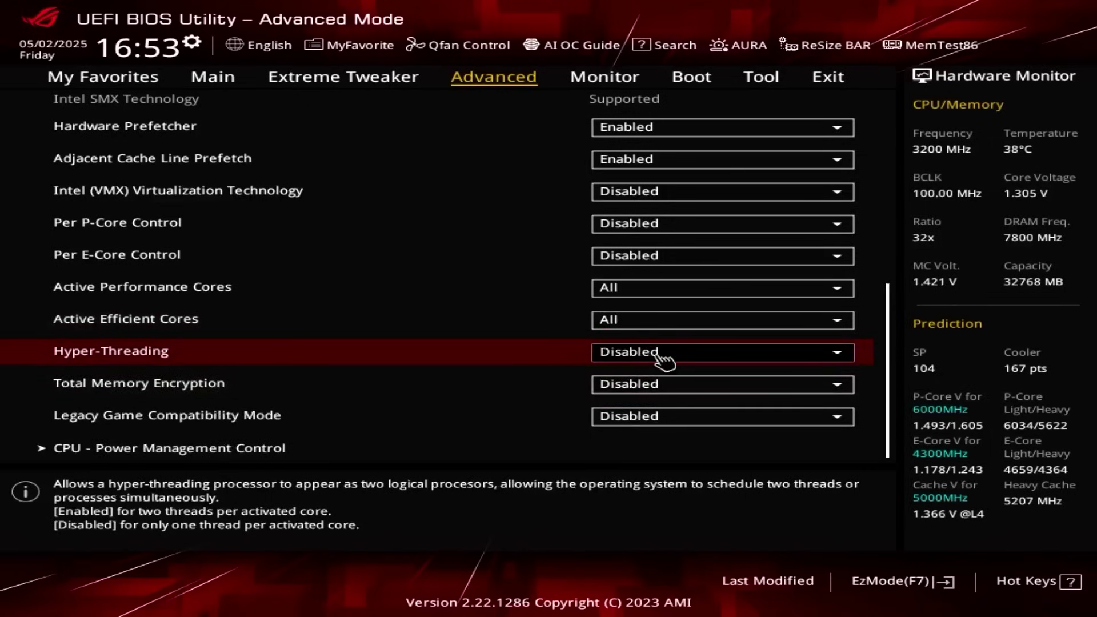
{"action": "key", "text": "Down"}
{"action": "key", "text": "Down"}
{"action": "key", "text": "Down"}
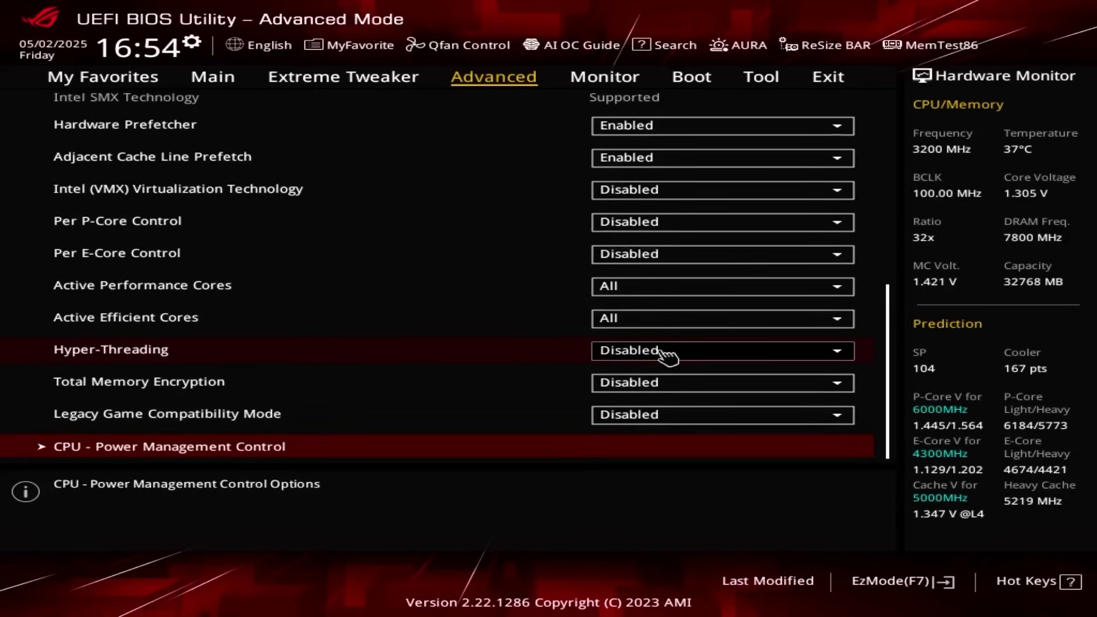
{"action": "left_click", "coordinate": [662, 351]}
{"action": "left_click", "coordinate": [678, 349]}
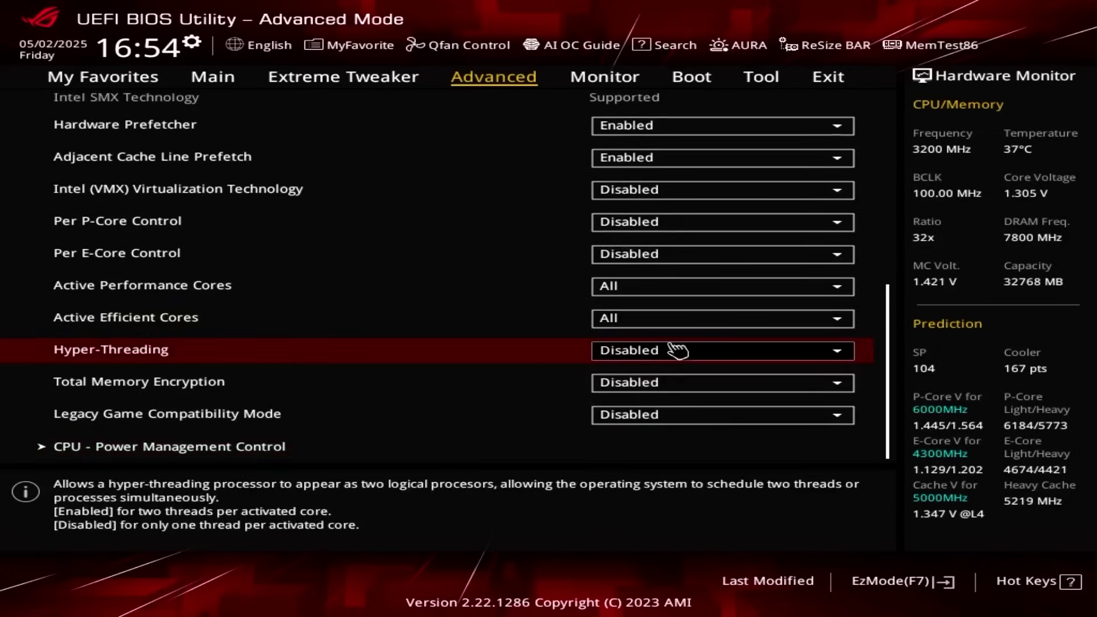
Disable Intel(R) SpeedStep(tm) and Intel(R) Speed Shift Technology in CPU - Power Management Control.
{"action": "key", "text": "Down"}
{"action": "key", "text": "Down"}
{"action": "key", "text": "Down"}
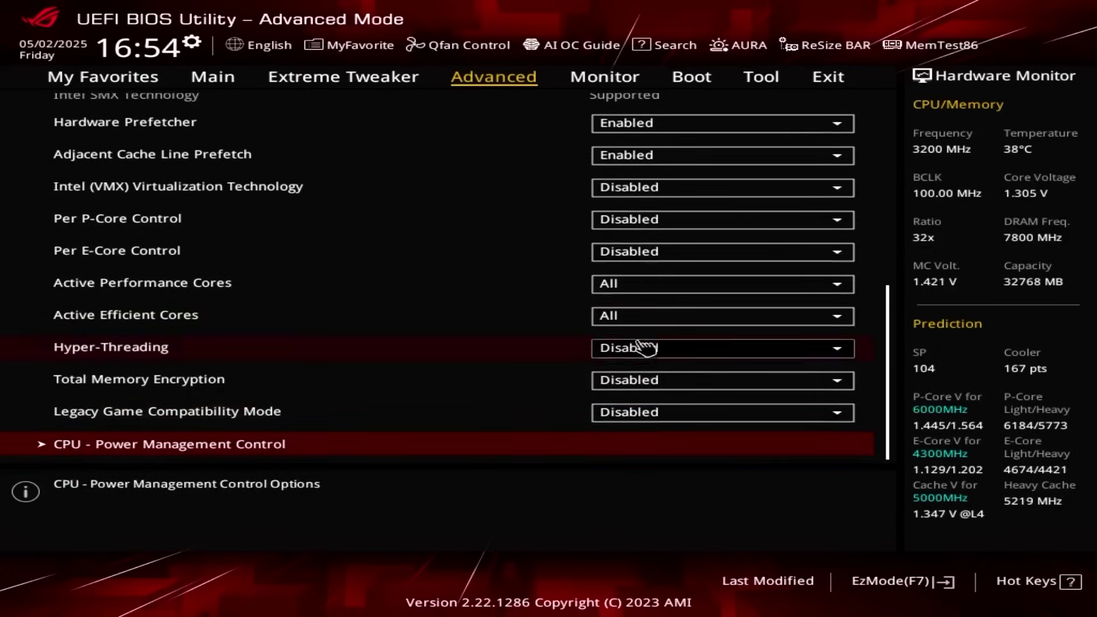
{"action": "left_click", "coordinate": [120, 444]}
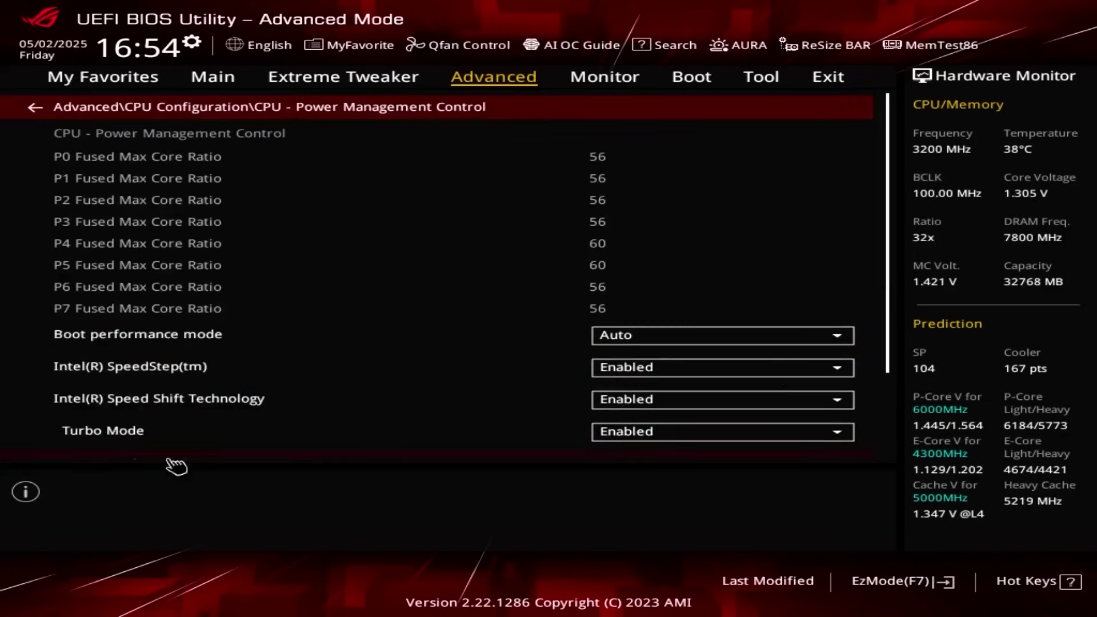
{"action": "scroll", "coordinate": [176, 467], "scroll_direction": "down", "scroll_amount": 8}
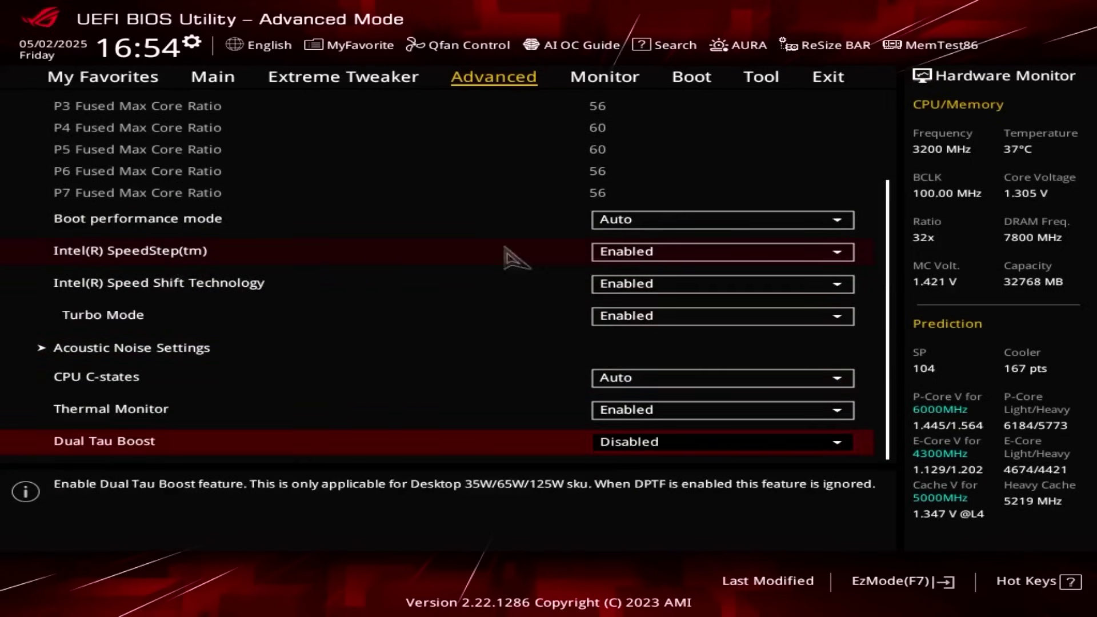
{"action": "left_click", "coordinate": [652, 262]}
{"action": "left_click", "coordinate": [628, 274]}
{"action": "left_click", "coordinate": [671, 284]}
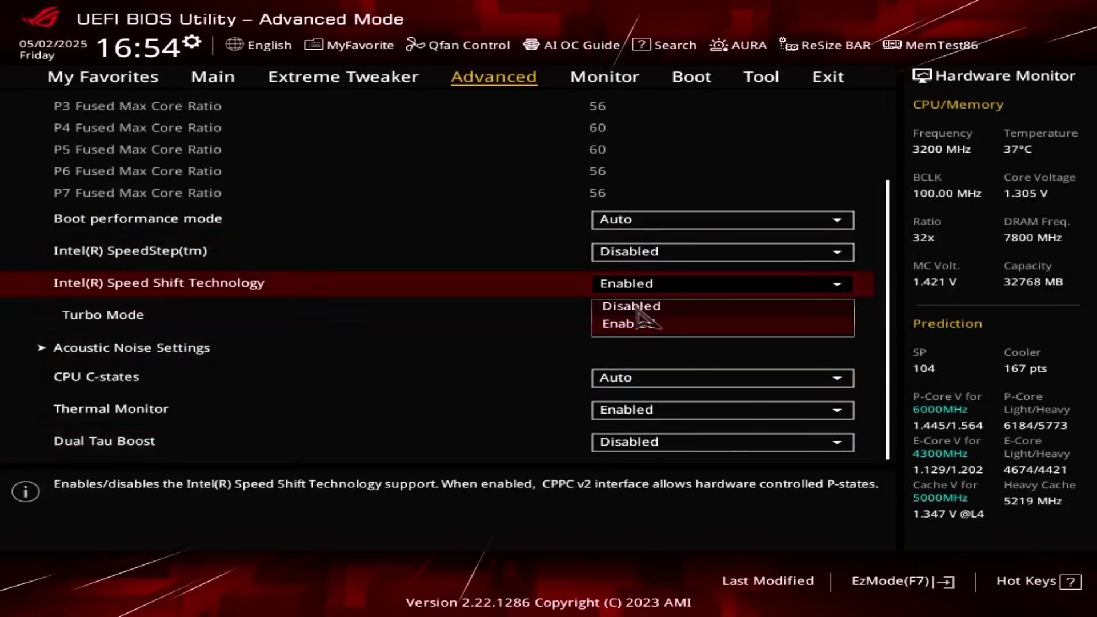
{"action": "left_click", "coordinate": [635, 308]}
Set CPU C-states and Thermal Monitor to Disabled in CPU - Power Management Control.
{"action": "left_click", "coordinate": [647, 380]}
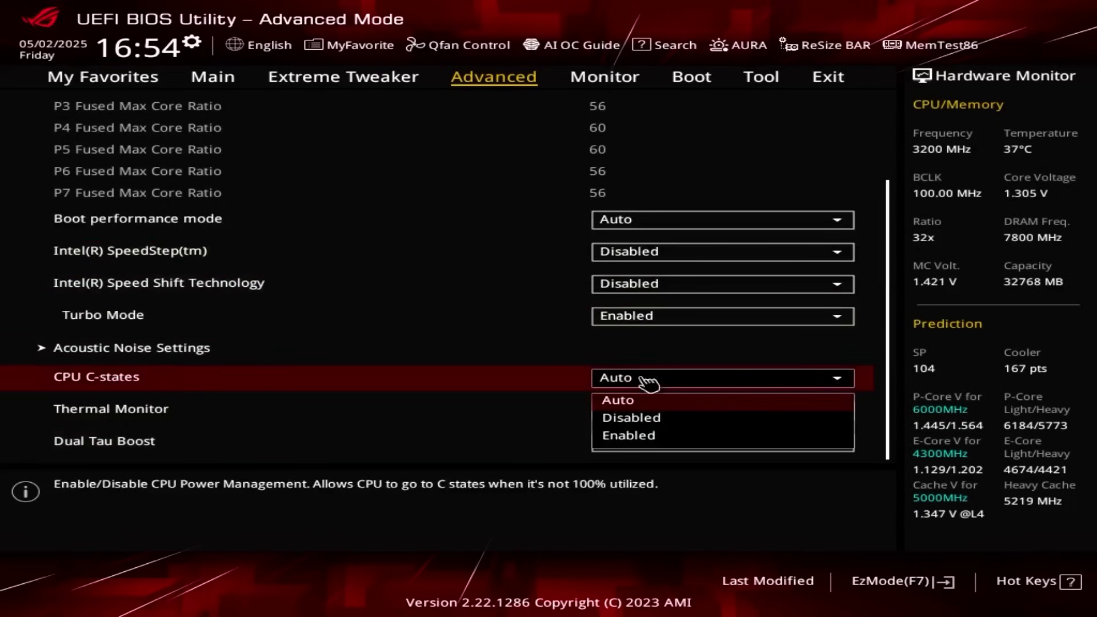
{"action": "left_click", "coordinate": [632, 418]}
{"action": "left_click", "coordinate": [679, 414]}
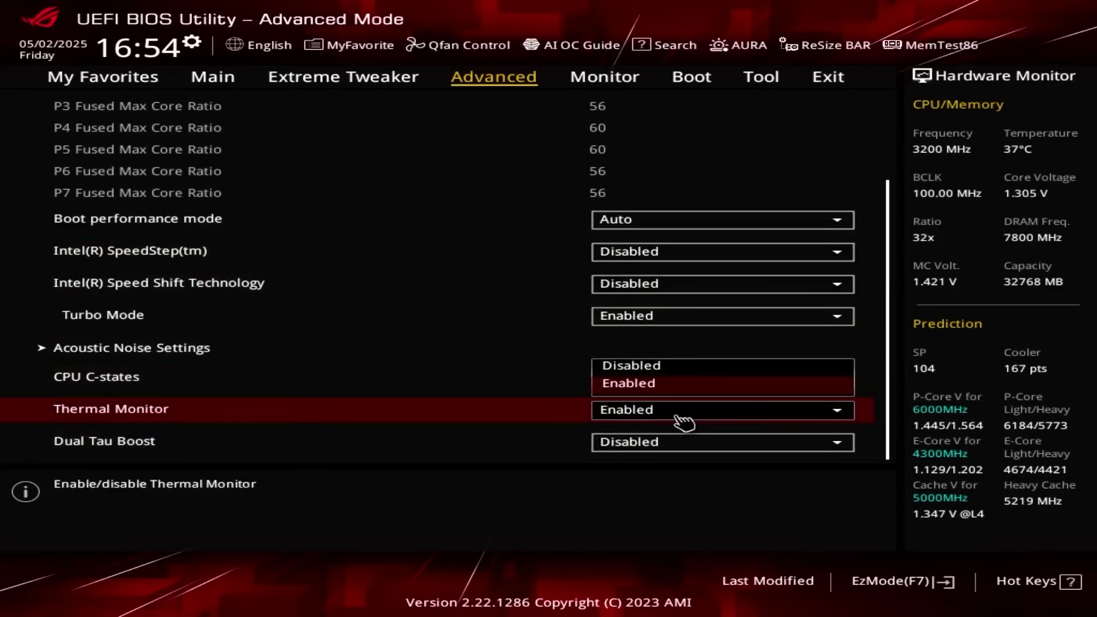
{"action": "left_click", "coordinate": [634, 366]}
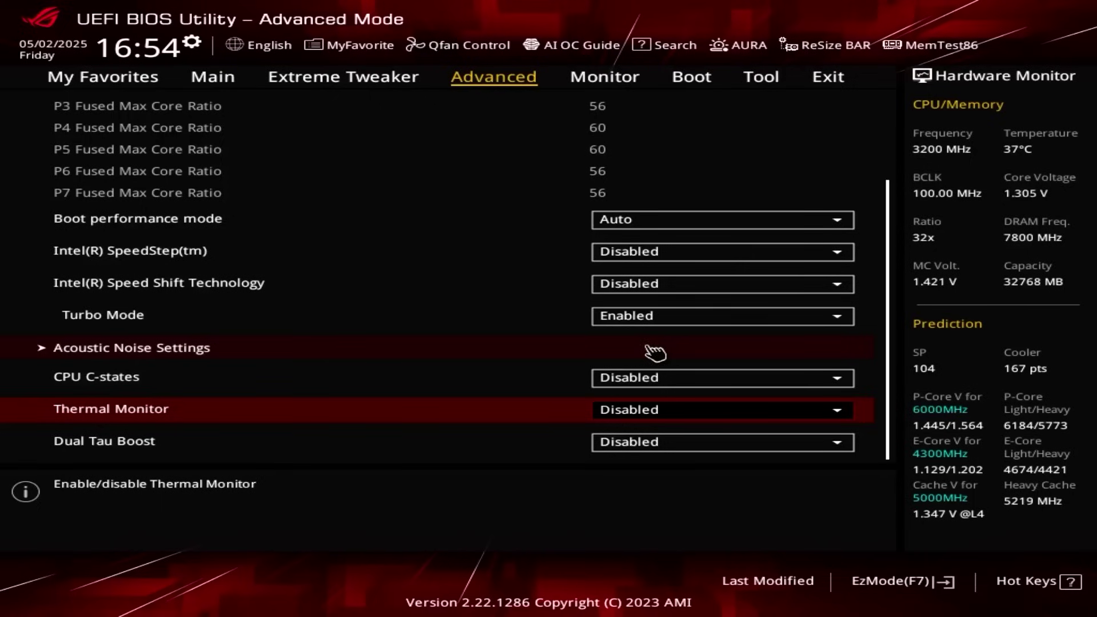
Set CPU C-states back to Auto and Thermal Monitor back to Enabled.
{"action": "left_click", "coordinate": [626, 378]}
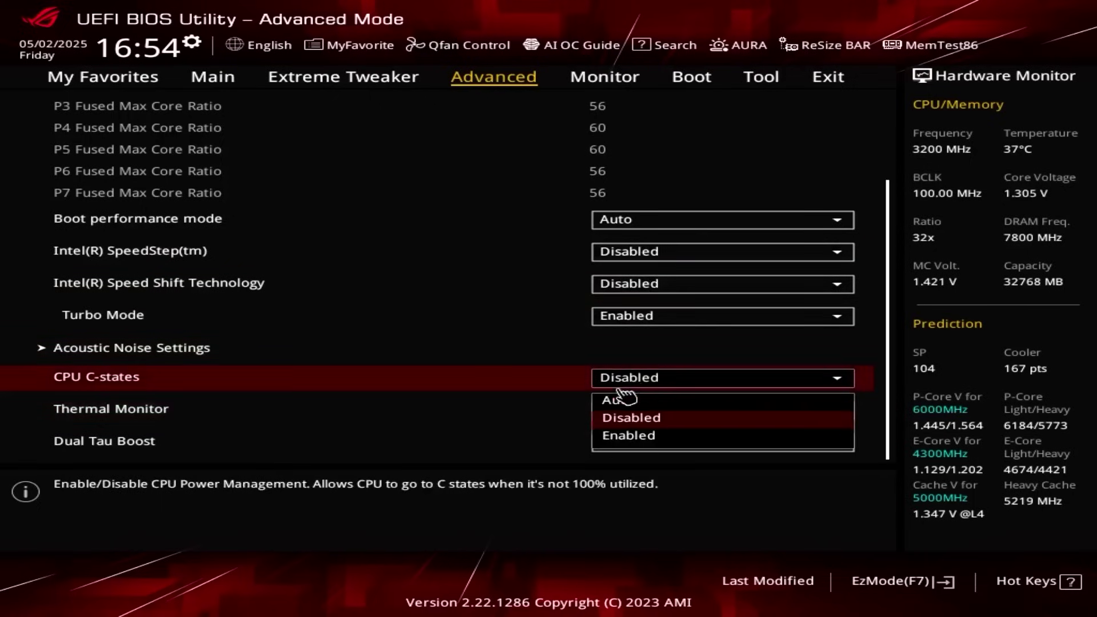
{"action": "left_click", "coordinate": [631, 398]}
{"action": "left_click", "coordinate": [636, 411]}
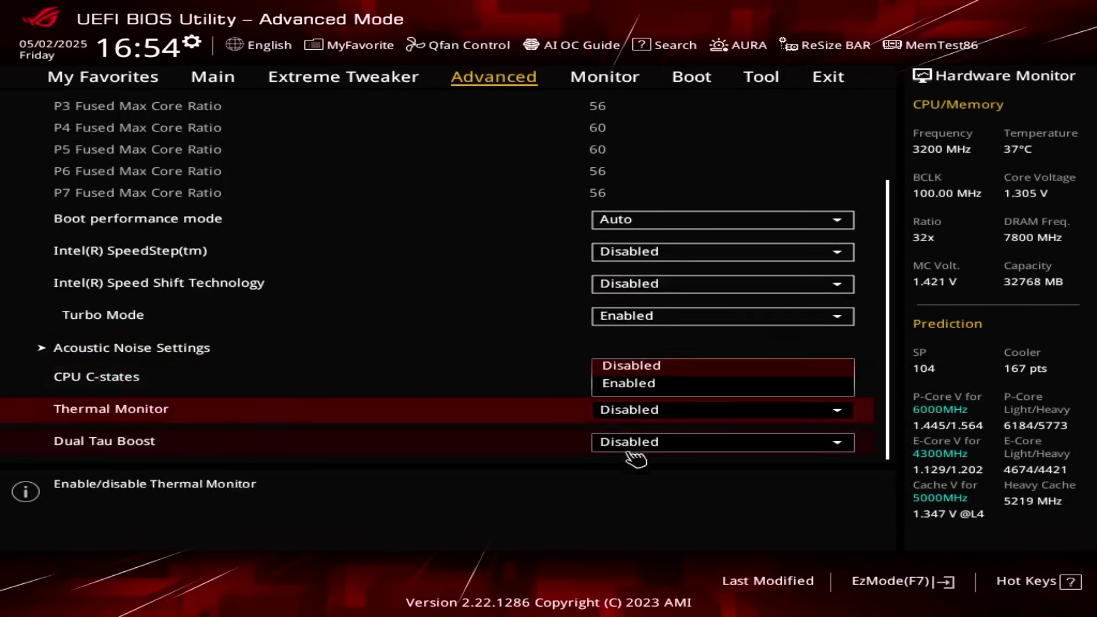
{"action": "left_click", "coordinate": [640, 384]}
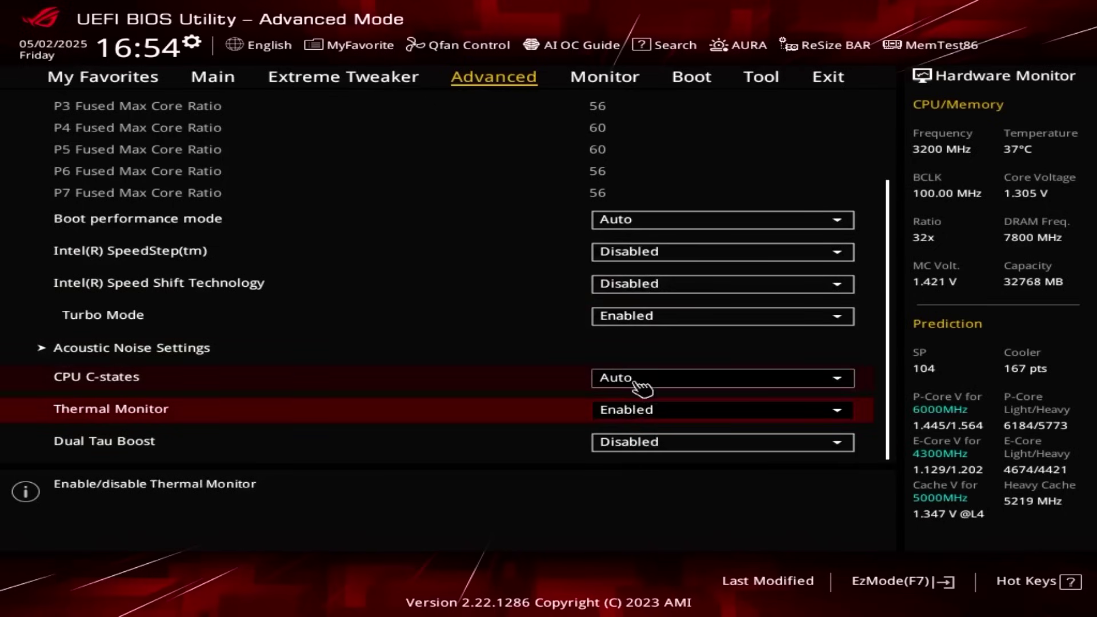
Set CPU C-states and Thermal Monitor to Disabled, and open the Exit options.
{"action": "left_click", "coordinate": [674, 383]}
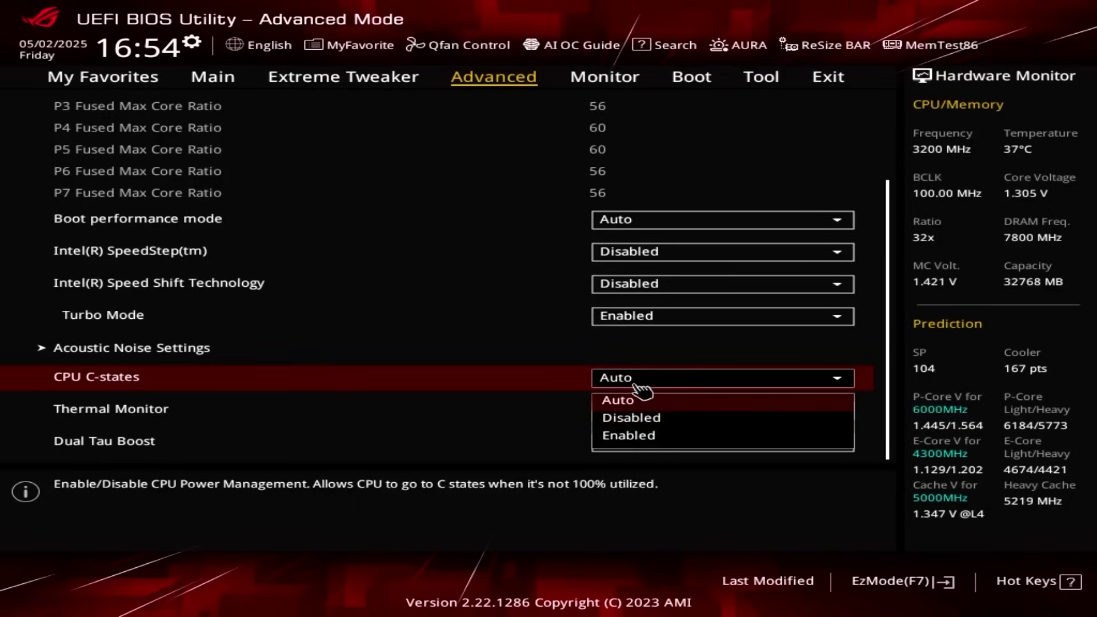
{"action": "left_click", "coordinate": [626, 437]}
{"action": "left_click", "coordinate": [643, 392]}
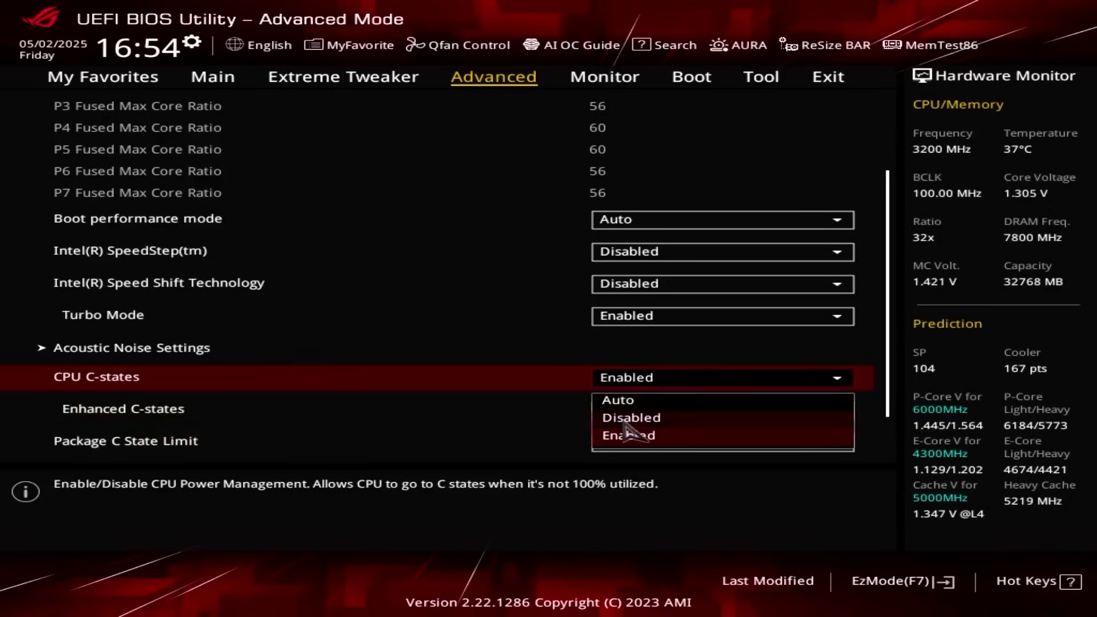
{"action": "left_click", "coordinate": [632, 418]}
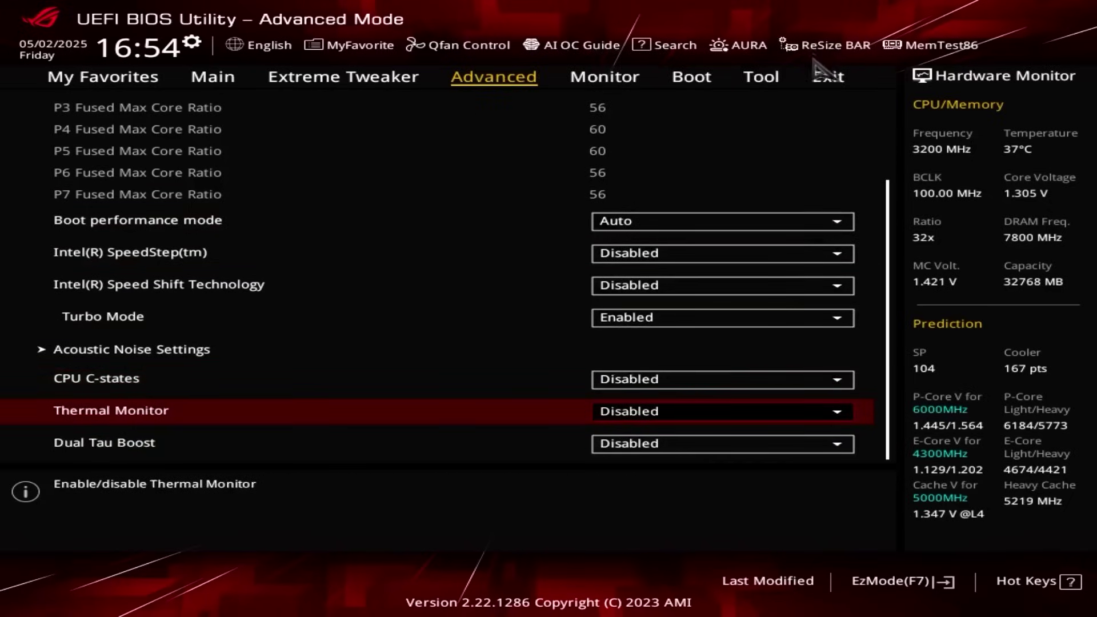
{"action": "left_click", "coordinate": [829, 84]}
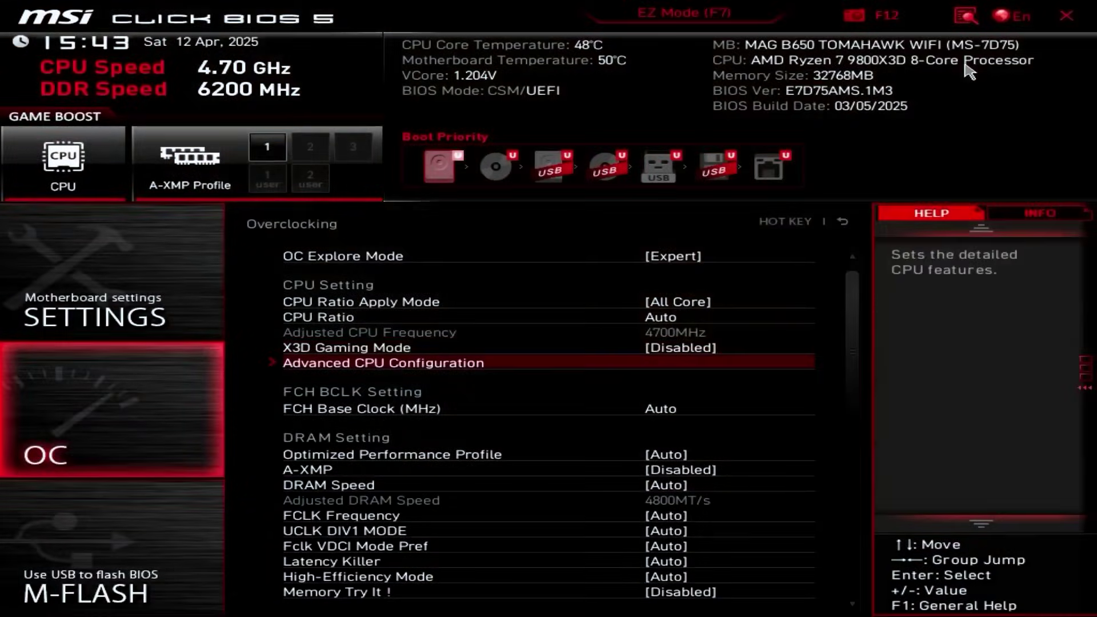
Set PSS Support to Disabled in the Advanced CPU Configuration of the Overclocking settings.
{"action": "key", "text": "Return"}
{"action": "key", "text": "Down"}
{"action": "key", "text": "Down"}
{"action": "key", "text": "Down"}
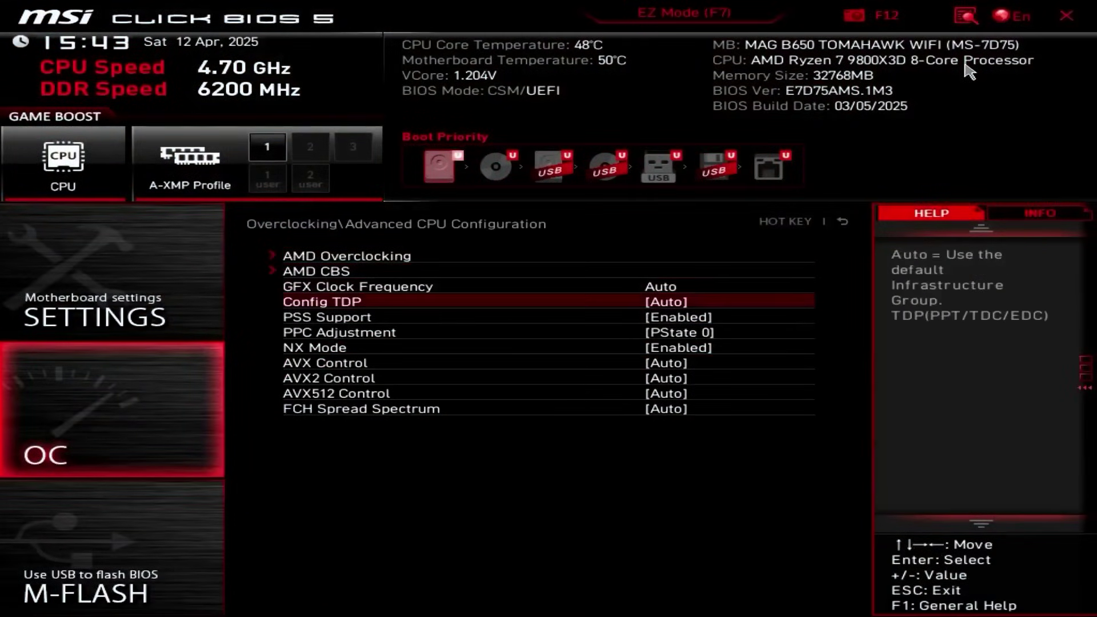
{"action": "key", "text": "Return"}
{"action": "key", "text": "Up"}
{"action": "key", "text": "Return"}
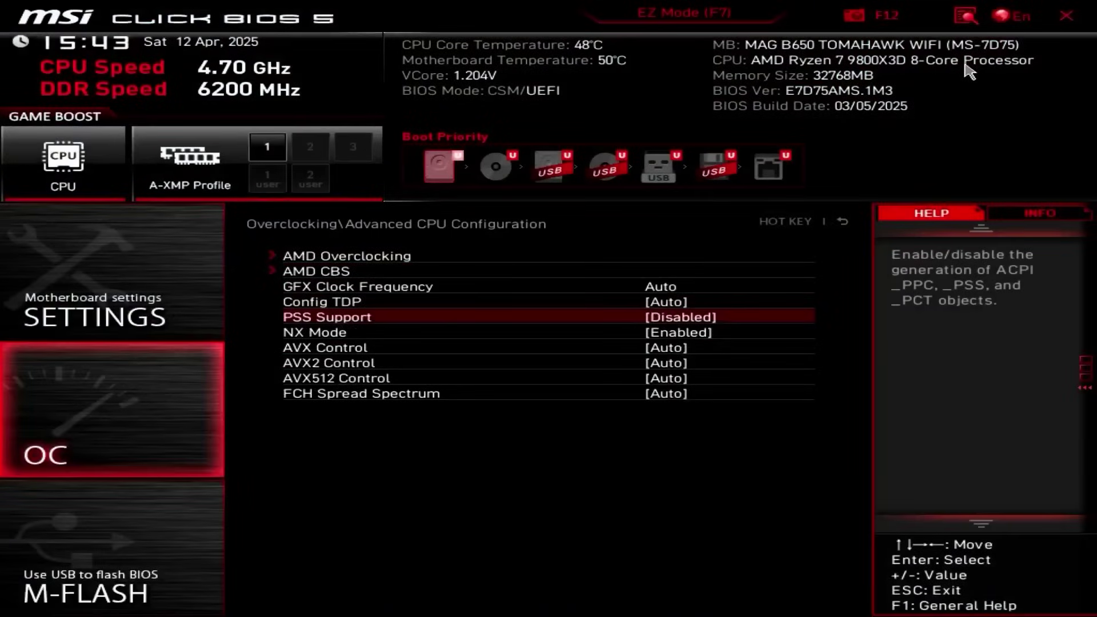
Set NX Mode to Disabled in the Advanced CPU Configuration.
{"action": "key", "text": "Down"}
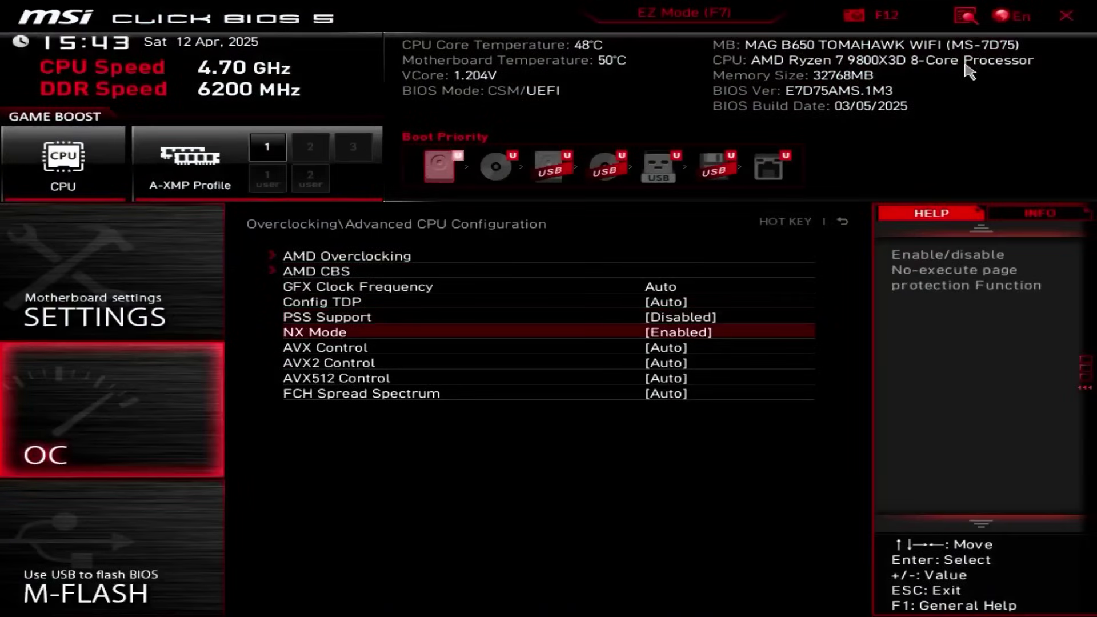
{"action": "key", "text": "Return"}
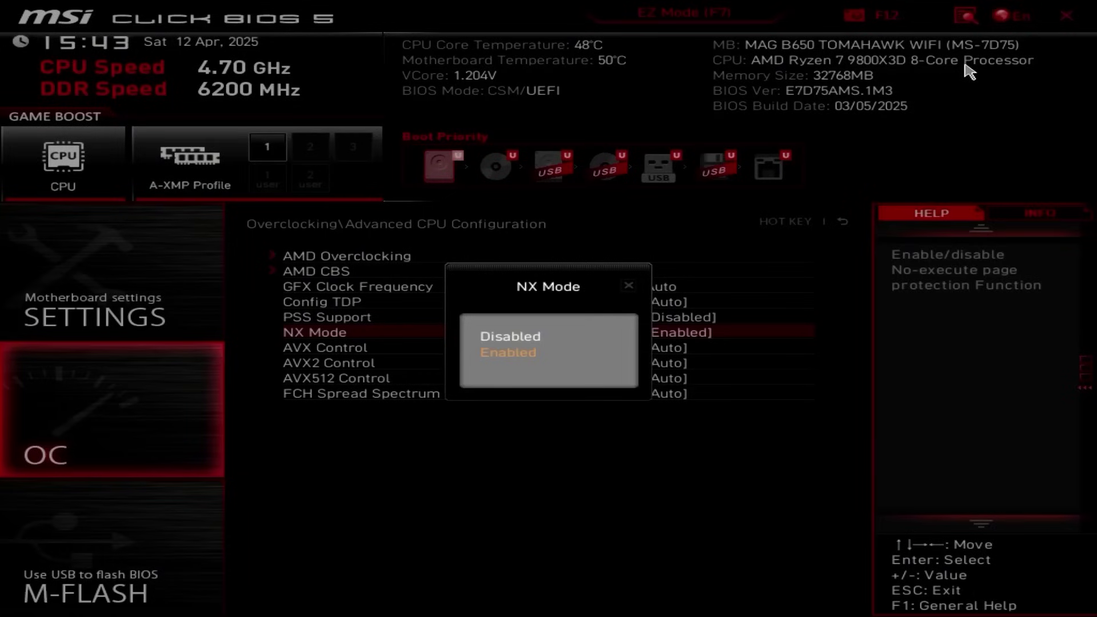
{"action": "key", "text": "Up"}
{"action": "key", "text": "Return"}
Set FCH Spread Spectrum to Disabled in the Advanced CPU Configuration.
{"action": "key", "text": "Down"}
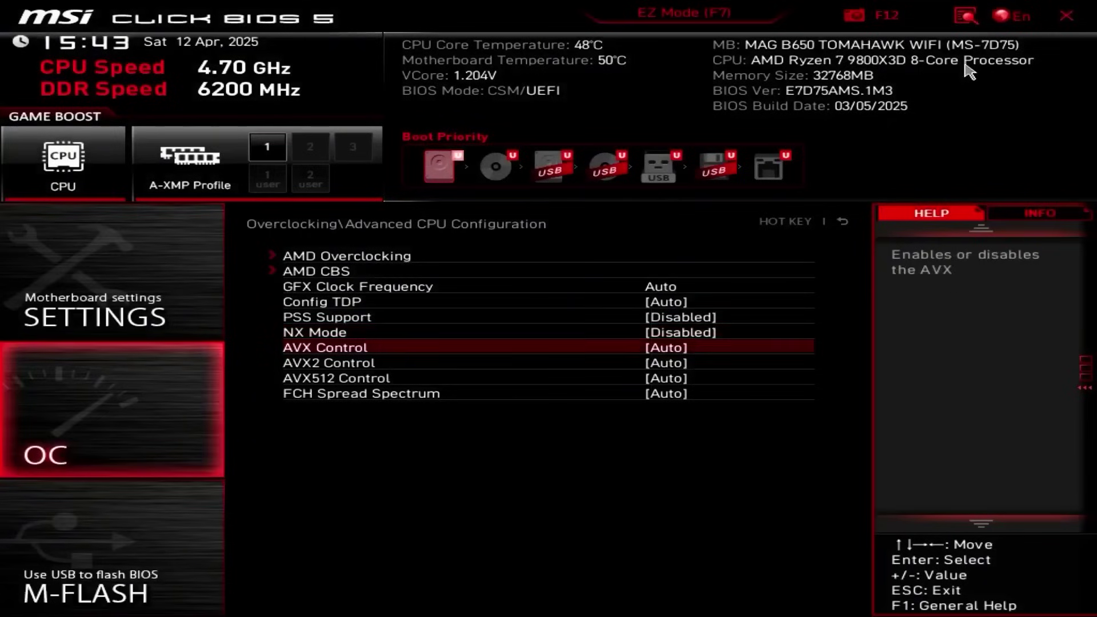
{"action": "key", "text": "Down"}
{"action": "key", "text": "Down"}
{"action": "key", "text": "Down"}
{"action": "key", "text": "Return"}
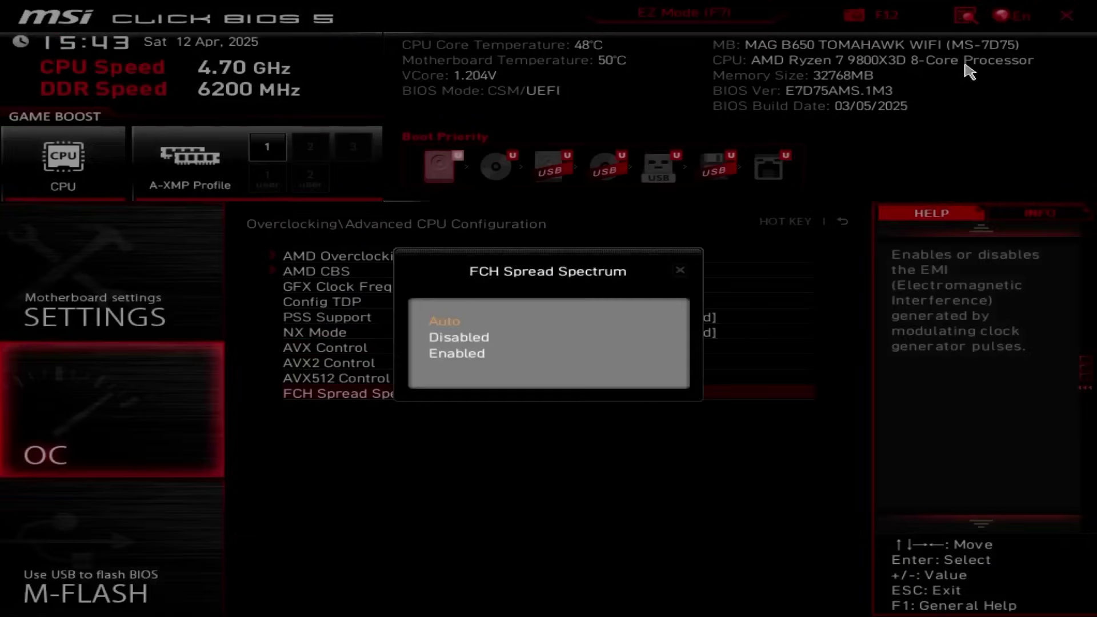
{"action": "key", "text": "Down"}
{"action": "key", "text": "Down"}
{"action": "key", "text": "Up"}
{"action": "key", "text": "Return"}
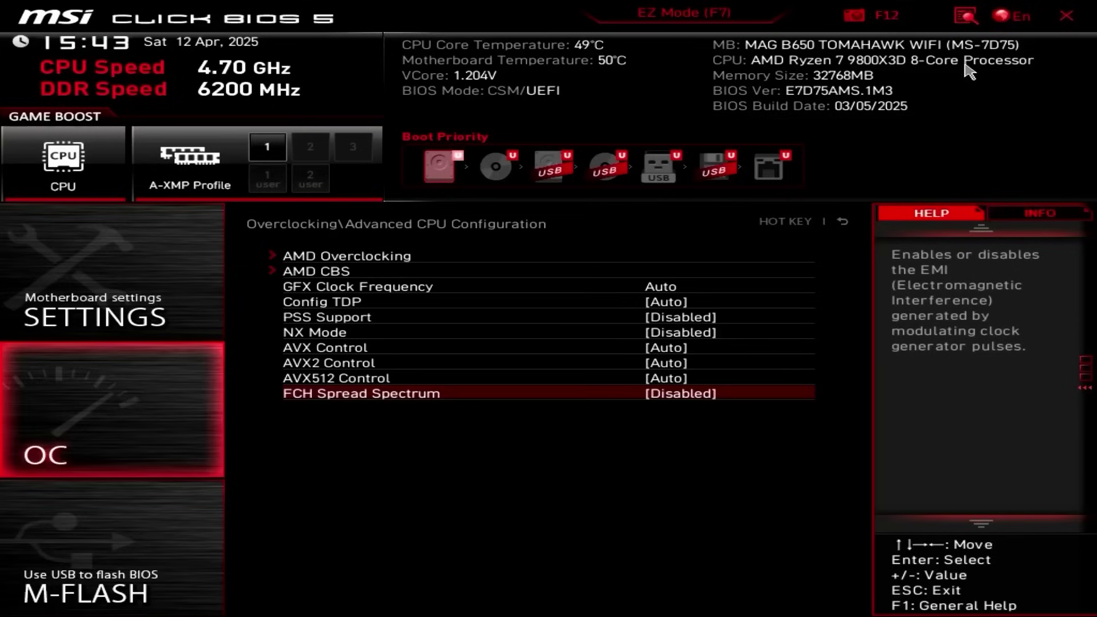
Set LN2 Mode to Disabled in the AMD Overclocking settings.
{"action": "key", "text": "Up"}
{"action": "key", "text": "Down"}
{"action": "key", "text": "Up"}
{"action": "key", "text": "Up"}
{"action": "key", "text": "Up"}
{"action": "key", "text": "Up"}
{"action": "key", "text": "Up"}
{"action": "key", "text": "Up"}
{"action": "key", "text": "Up"}
{"action": "key", "text": "Up"}
{"action": "key", "text": "Up"}
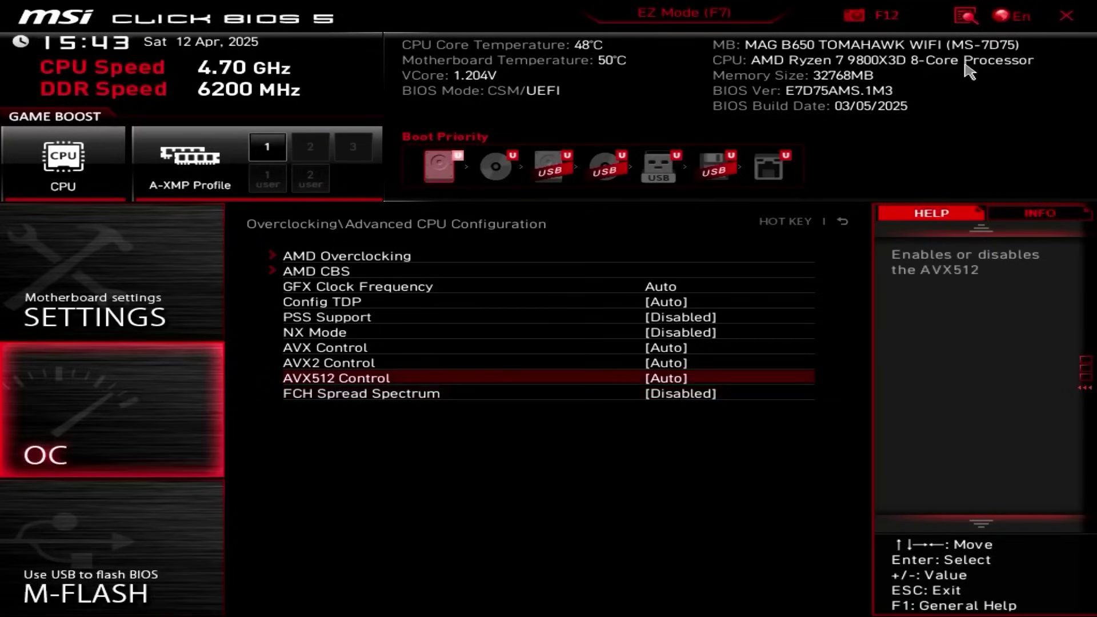
{"action": "key", "text": "Return"}
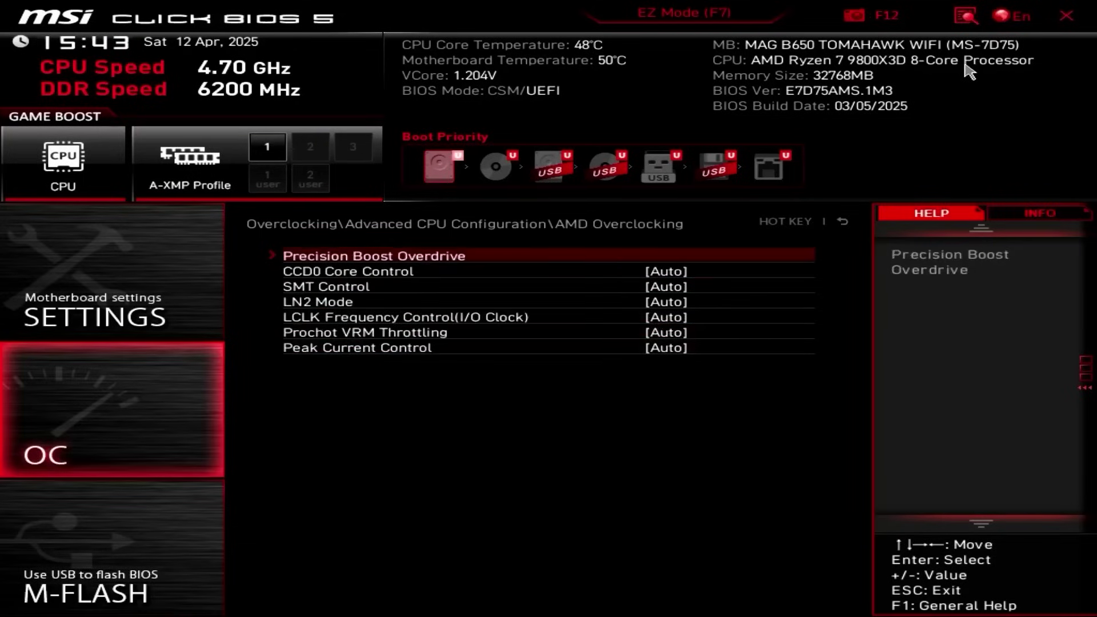
{"action": "key", "text": "Down"}
{"action": "key", "text": "Down"}
{"action": "key", "text": "Down"}
{"action": "key", "text": "Return"}
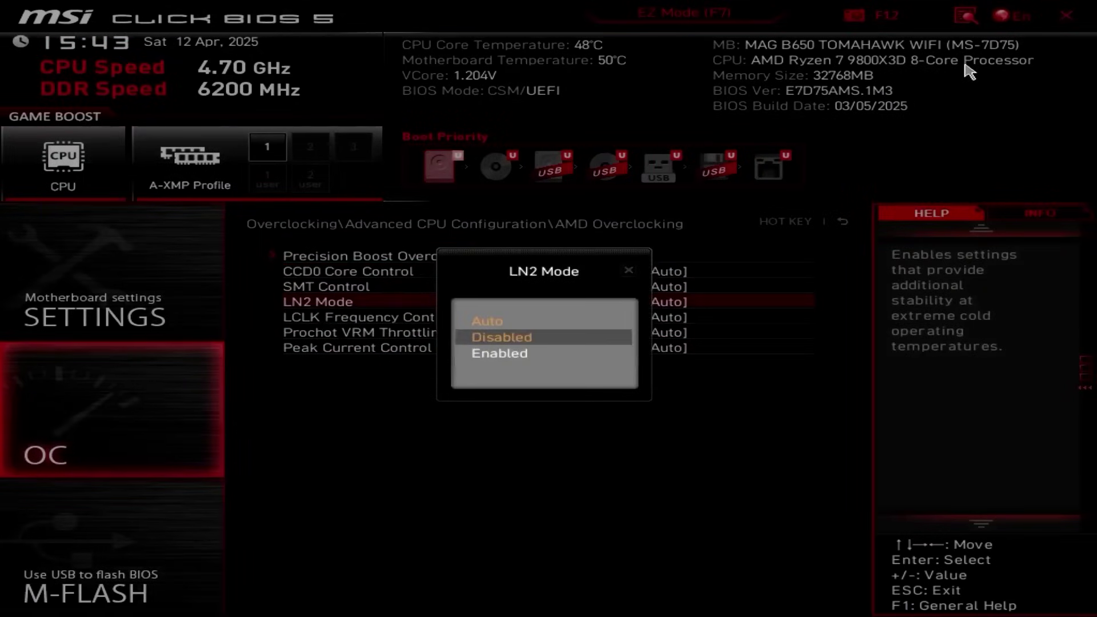
{"action": "key", "text": "Return"}
Set Prochot VRM Throttling to Disabled in the AMD Overclocking settings.
{"action": "key", "text": "Down"}
{"action": "key", "text": "Down"}
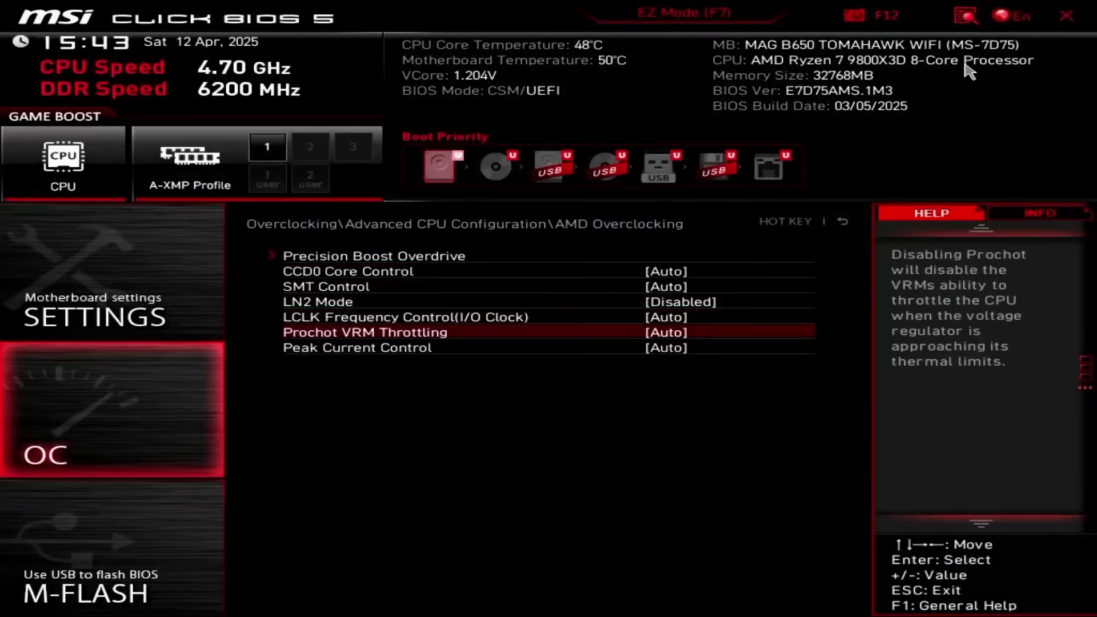
{"action": "key", "text": "Return"}
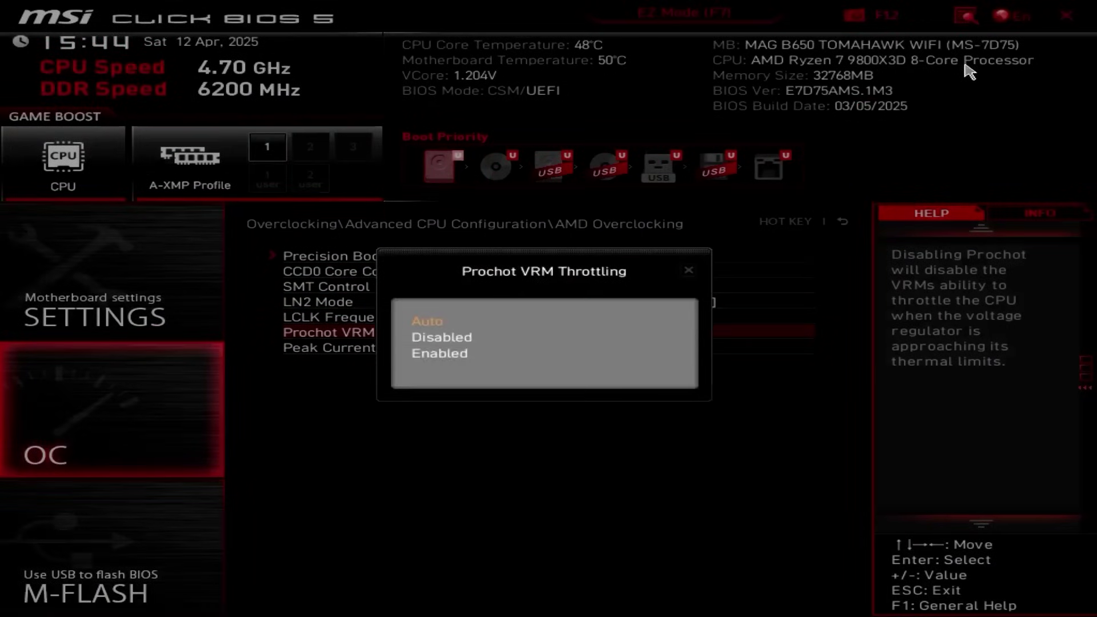
{"action": "key", "text": "Down"}
{"action": "key", "text": "Return"}
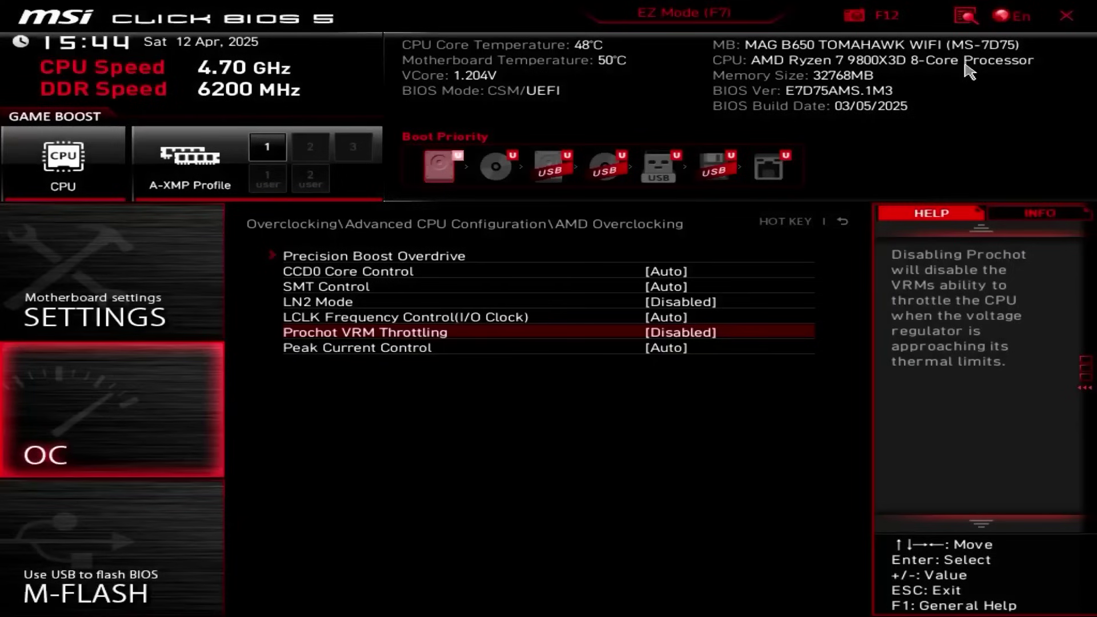
Set Precision Boost Overdrive to Advanced within the AMD Overclocking settings.
{"action": "key", "text": "Up"}
{"action": "key", "text": "Up"}
{"action": "key", "text": "Up"}
{"action": "key", "text": "Up"}
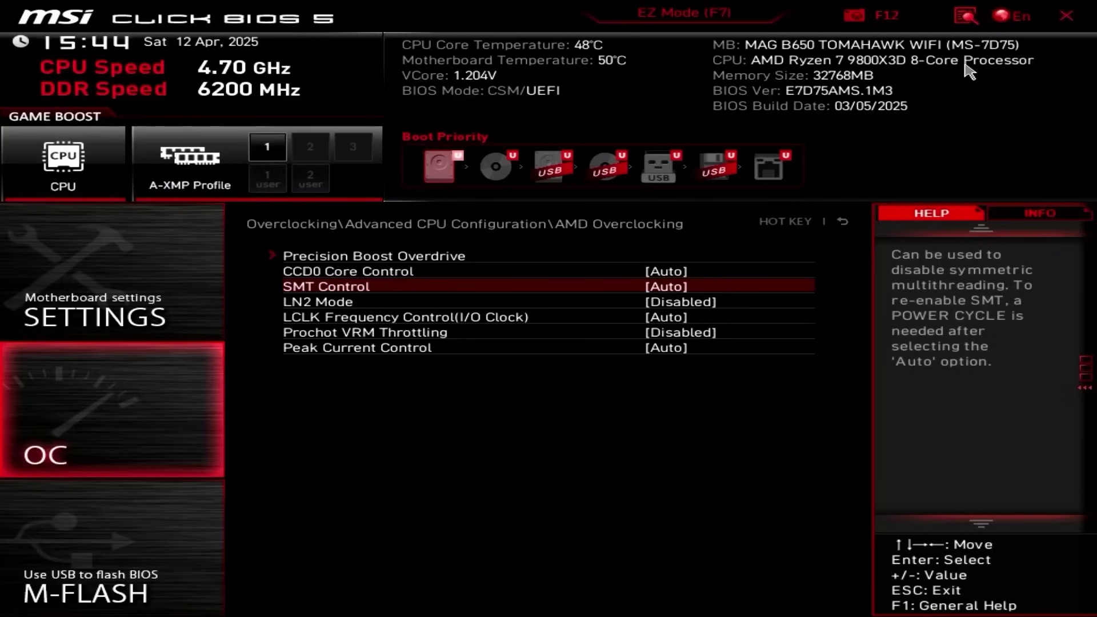
{"action": "key", "text": "Up"}
{"action": "key", "text": "Up"}
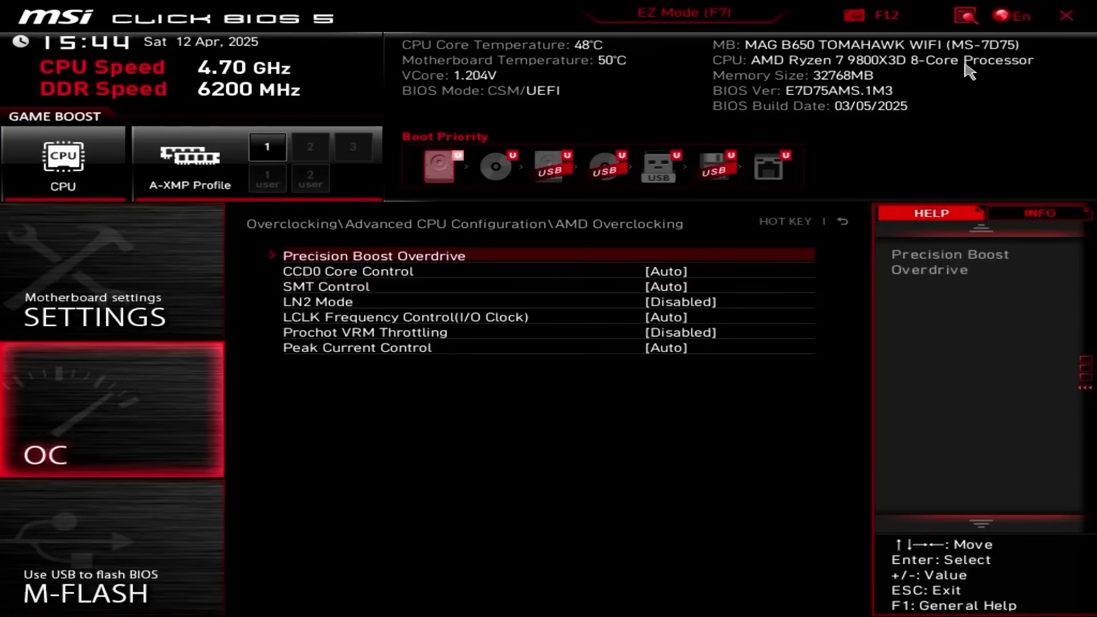
{"action": "key", "text": "Return"}
{"action": "key", "text": "Return"}
{"action": "key", "text": "Down"}
{"action": "key", "text": "Down"}
{"action": "key", "text": "Down"}
{"action": "key", "text": "Down"}
{"action": "key", "text": "Down"}
{"action": "key", "text": "Down"}
{"action": "key", "text": "Down"}
{"action": "key", "text": "Down"}
{"action": "key", "text": "Down"}
{"action": "key", "text": "Down"}
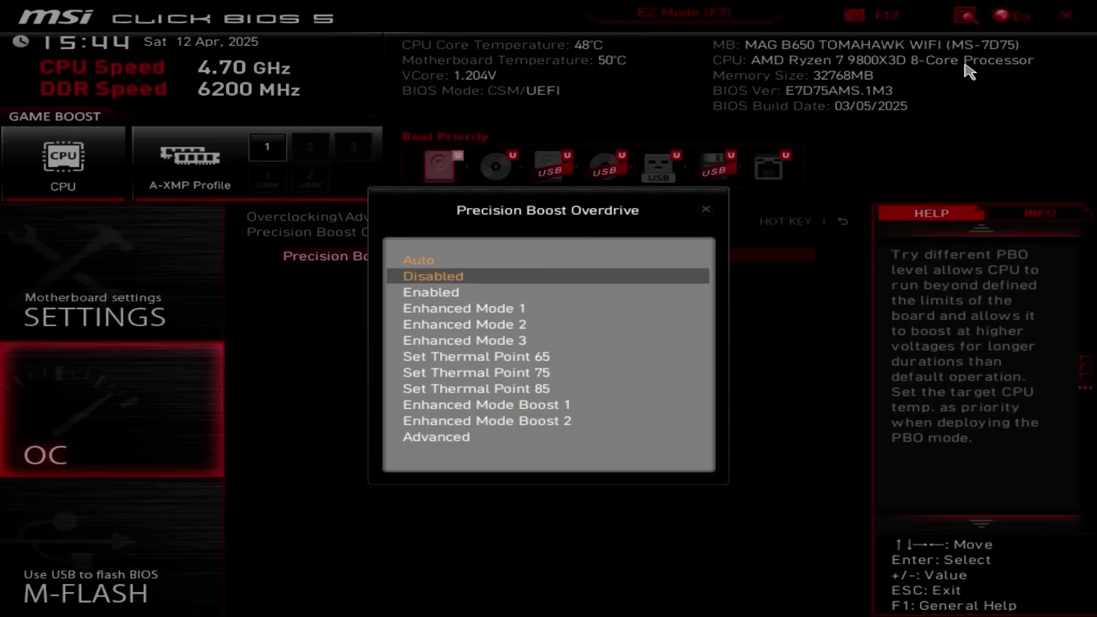
{"action": "key", "text": "Down"}
{"action": "key", "text": "Return"}
Set the PBO Limits to Motherboard in the Precision Boost Overdrive settings.
{"action": "key", "text": "Down"}
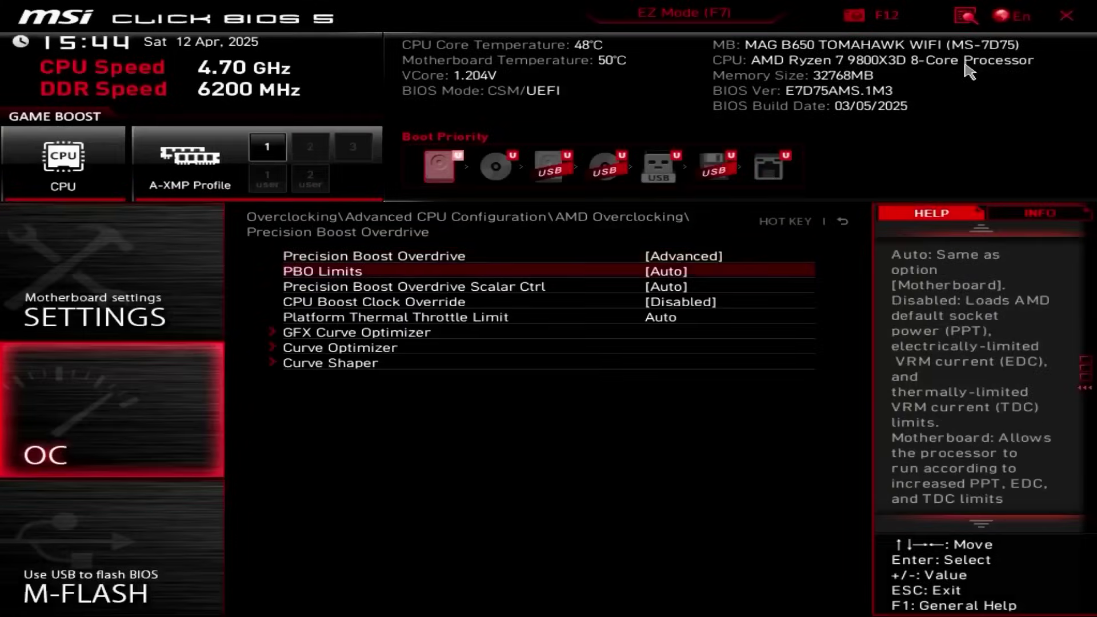
{"action": "key", "text": "Return"}
{"action": "key", "text": "Down"}
{"action": "key", "text": "Down"}
{"action": "key", "text": "Return"}
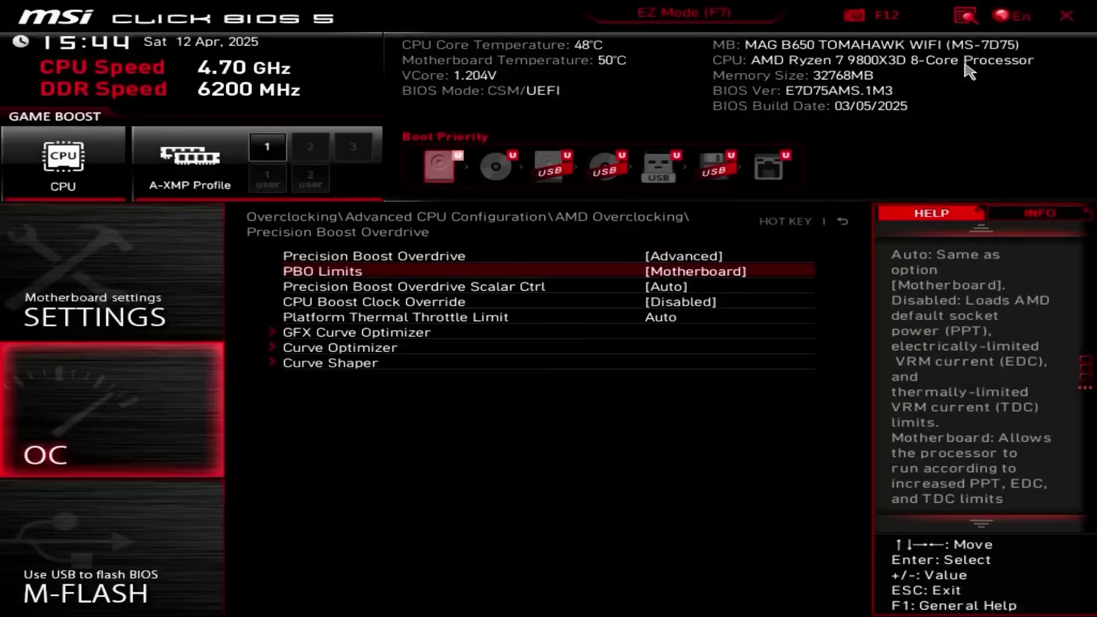
Set Precision Boost Overdrive Scalar Ctrl to Manual.
{"action": "key", "text": "Down"}
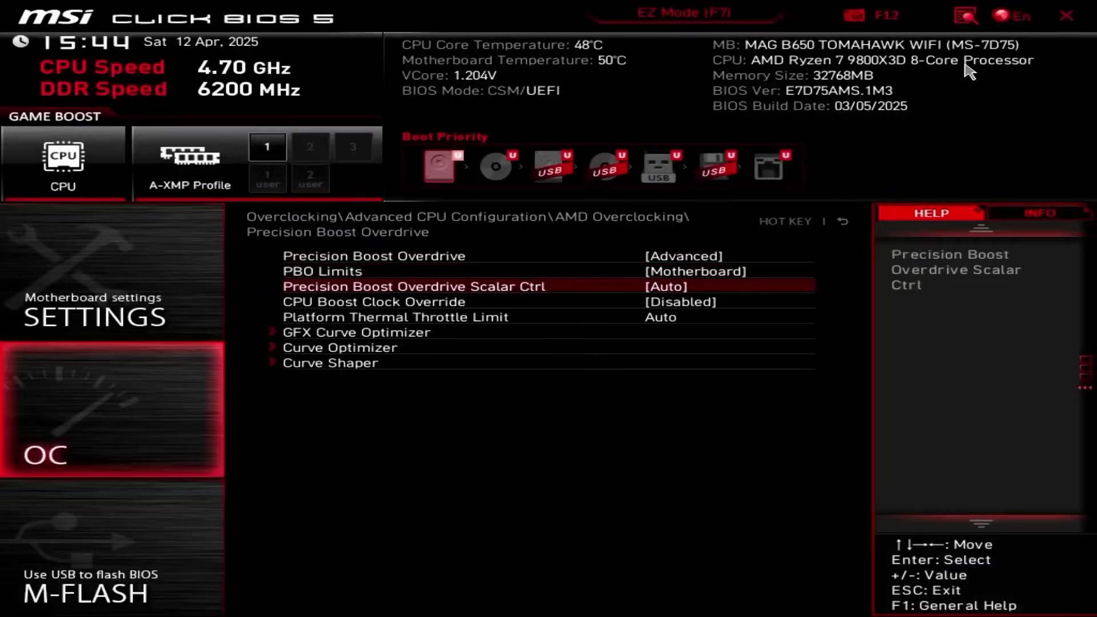
{"action": "key", "text": "Return"}
{"action": "key", "text": "Down"}
{"action": "key", "text": "Return"}
Set CPU Boost Clock Override to Enabled (Positive) with a Max CPU Boost Clock Override of 200 MHz.
{"action": "key", "text": "Down"}
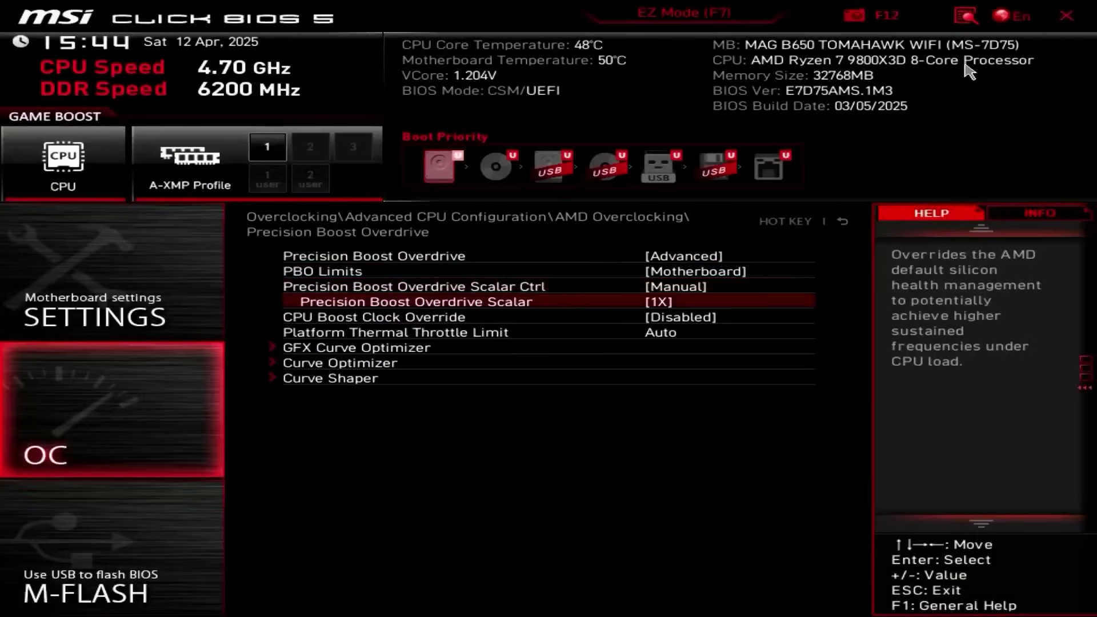
{"action": "key", "text": "Down"}
{"action": "key", "text": "Return"}
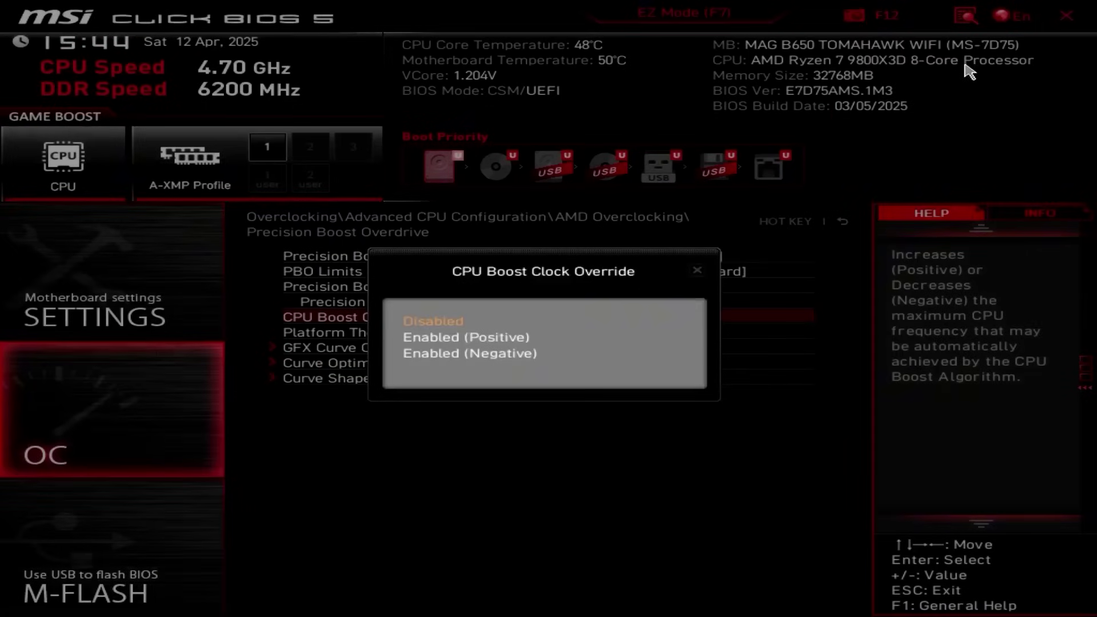
{"action": "key", "text": "Down"}
{"action": "key", "text": "Return"}
{"action": "key", "text": "Down"}
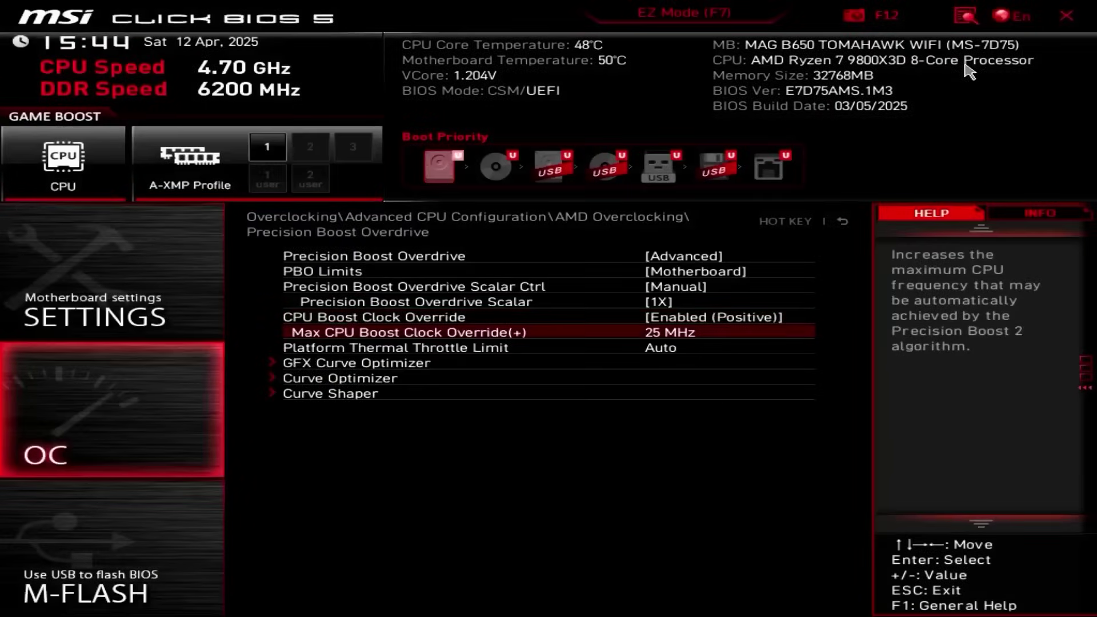
{"action": "type", "text": "200"}
{"action": "key", "text": "Up"}
Set the Curve Optimizer to All Cores in the Precision Boost Overdrive settings.
{"action": "key", "text": "Down"}
{"action": "key", "text": "Down"}
{"action": "key", "text": "Down"}
{"action": "key", "text": "Down"}
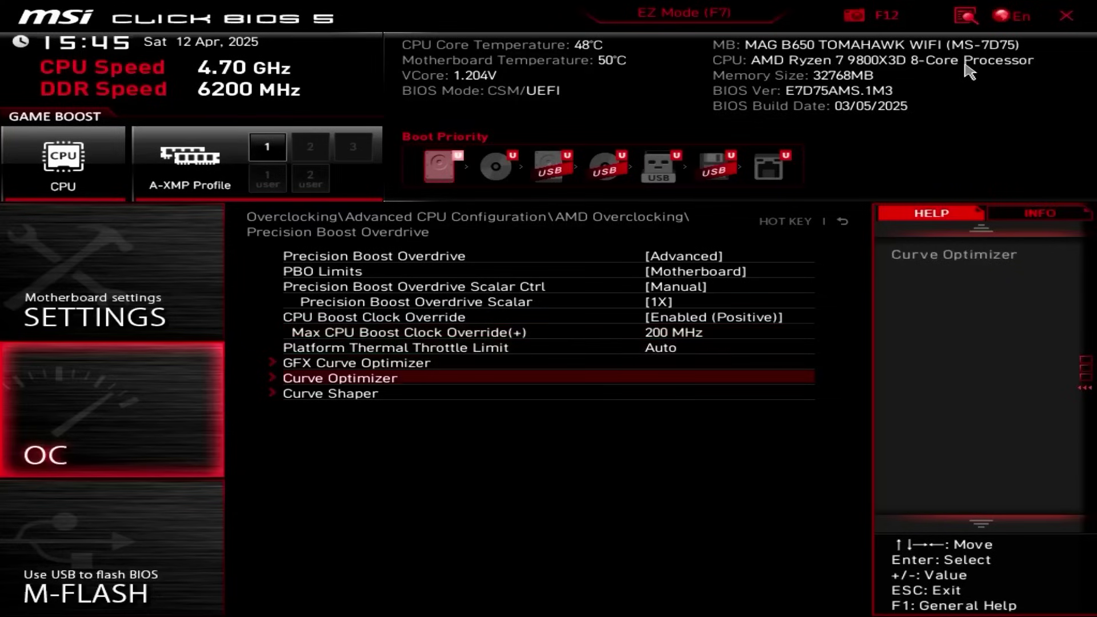
{"action": "key", "text": "Return"}
{"action": "key", "text": "Return"}
{"action": "key", "text": "Down"}
{"action": "key", "text": "Return"}
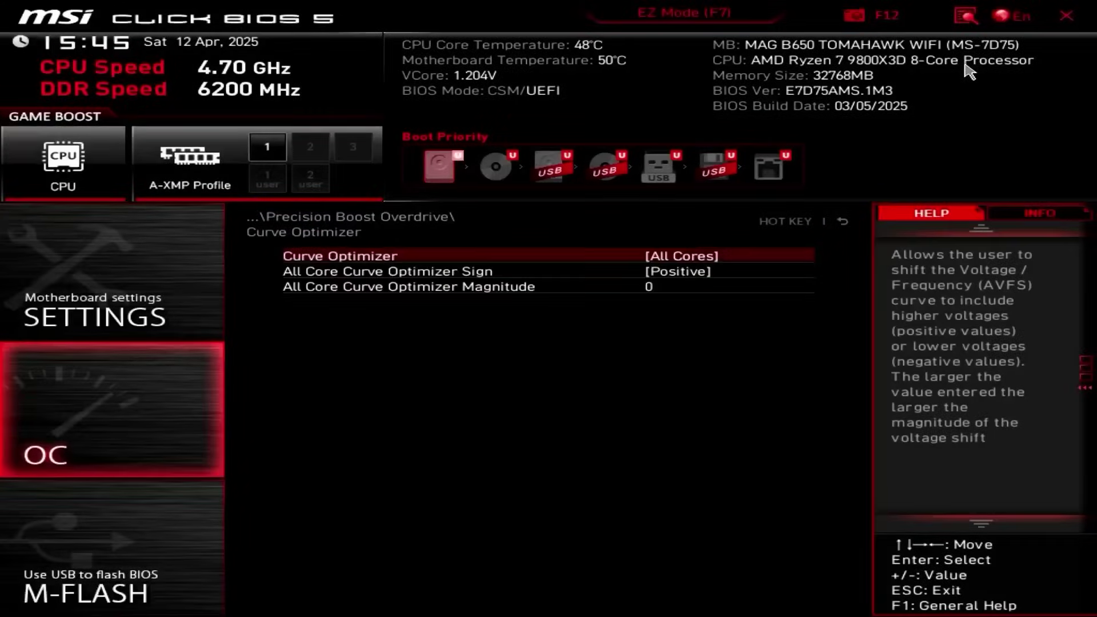
Set the All Core Curve Optimizer Sign to Negative and its Magnitude to 10, and return to AMD Overclocking.
{"action": "key", "text": "Down"}
{"action": "key", "text": "Return"}
{"action": "key", "text": "Down"}
{"action": "key", "text": "Return"}
{"action": "key", "text": "Down"}
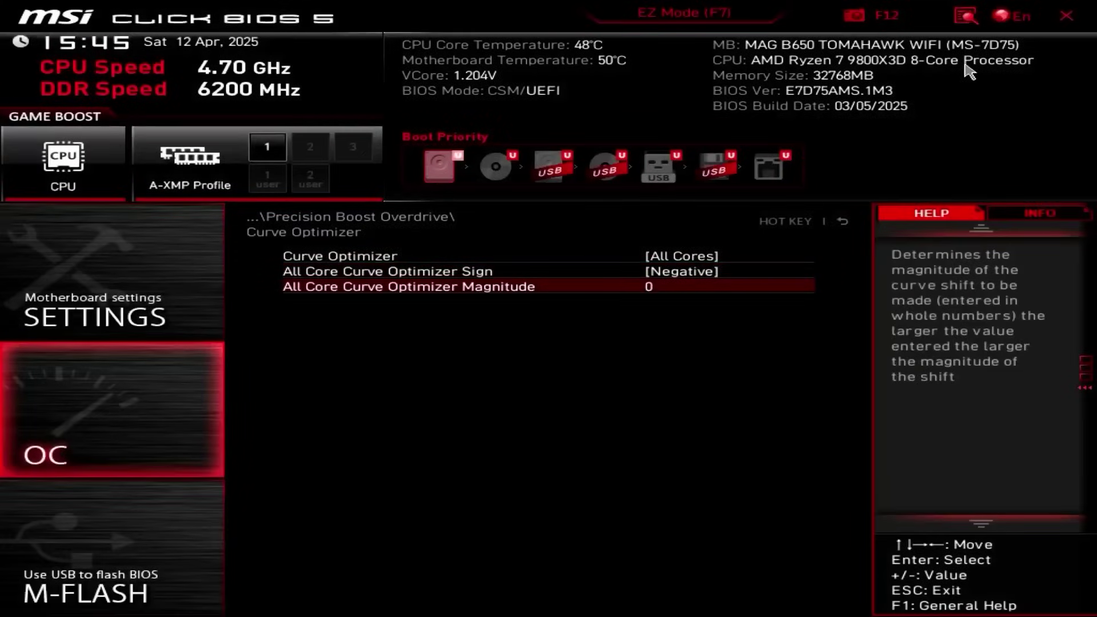
{"action": "type", "text": "10"}
{"action": "key", "text": "Up"}
{"action": "key", "text": "Down"}
{"action": "key", "text": "Escape"}
{"action": "key", "text": "Escape"}
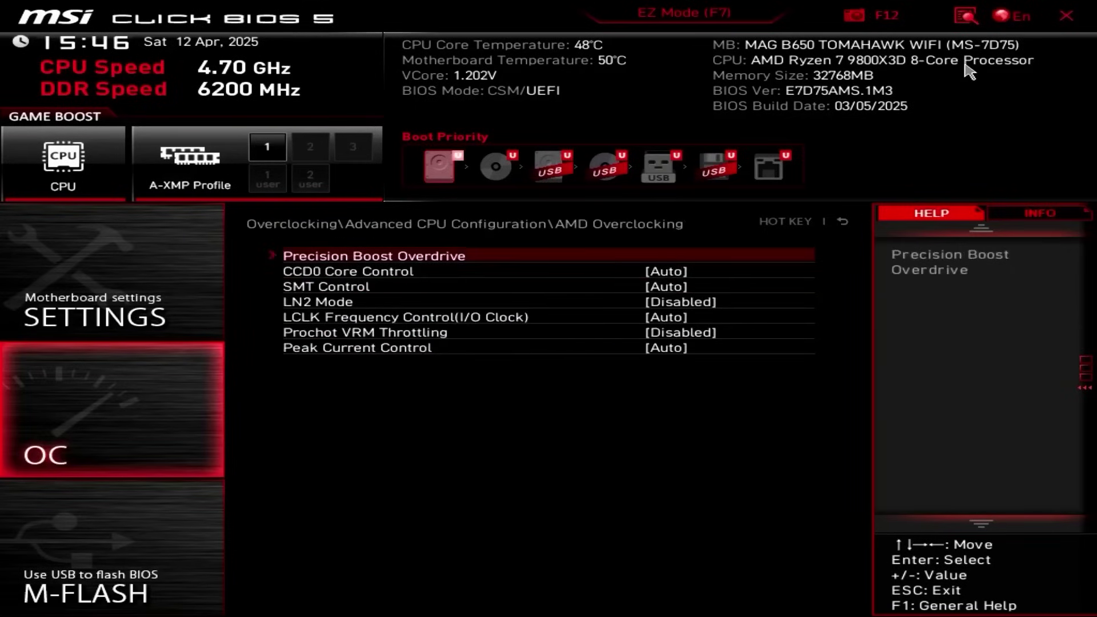
Set Global C-state Control to Disabled in the AMD CBS CPU Common Options.
{"action": "key", "text": "Escape"}
{"action": "key", "text": "Down"}
{"action": "key", "text": "Return"}
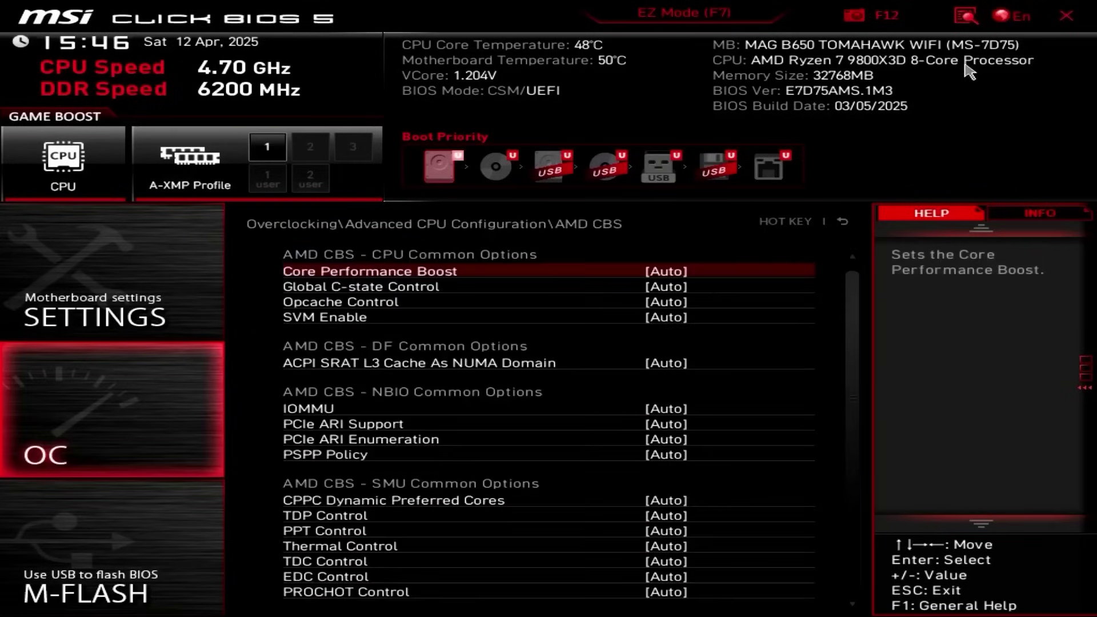
{"action": "key", "text": "Down"}
{"action": "key", "text": "Down"}
{"action": "key", "text": "Up"}
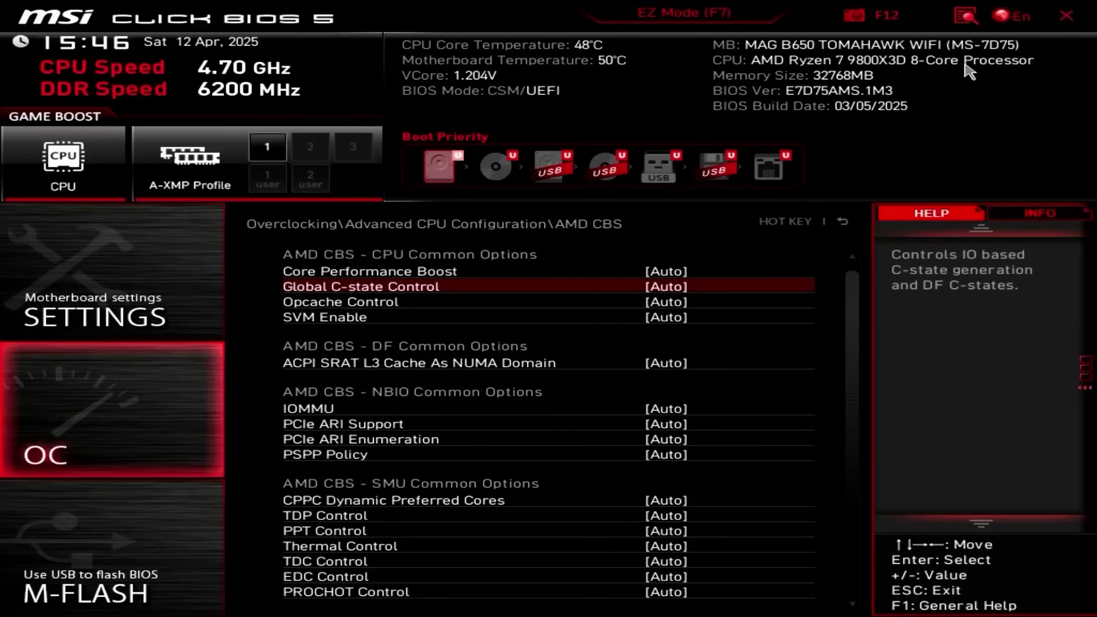
{"action": "key", "text": "Return"}
{"action": "key", "text": "Up"}
{"action": "key", "text": "Up"}
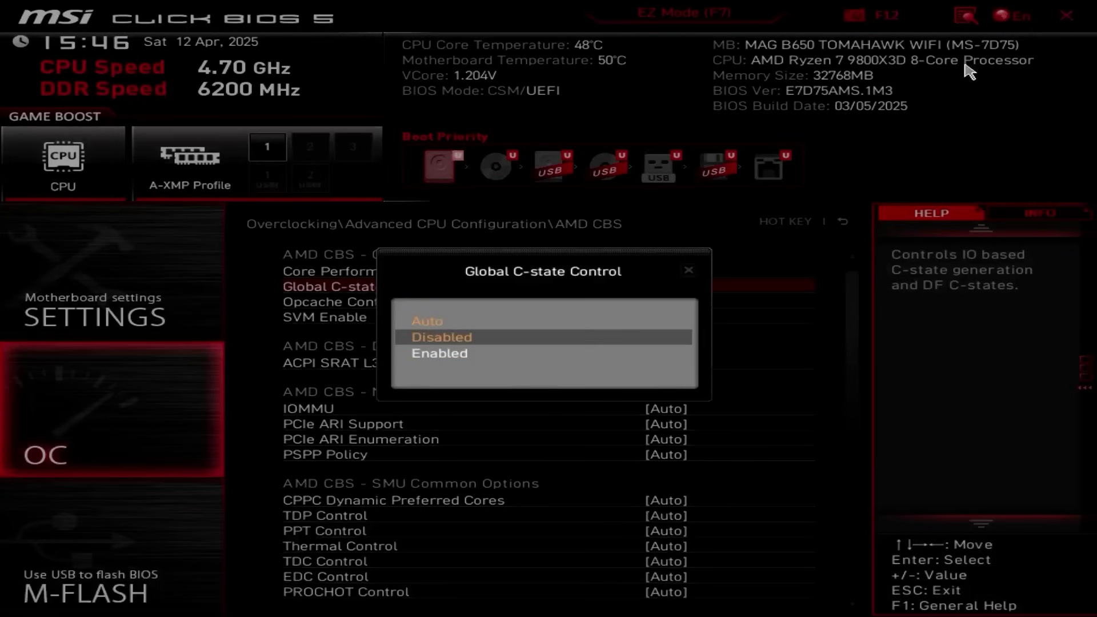
{"action": "key", "text": "Return"}
Set SVM Enable to Disabled in the AMD CBS CPU Common Options.
{"action": "key", "text": "Down"}
{"action": "key", "text": "Down"}
{"action": "key", "text": "Return"}
{"action": "key", "text": "Up"}
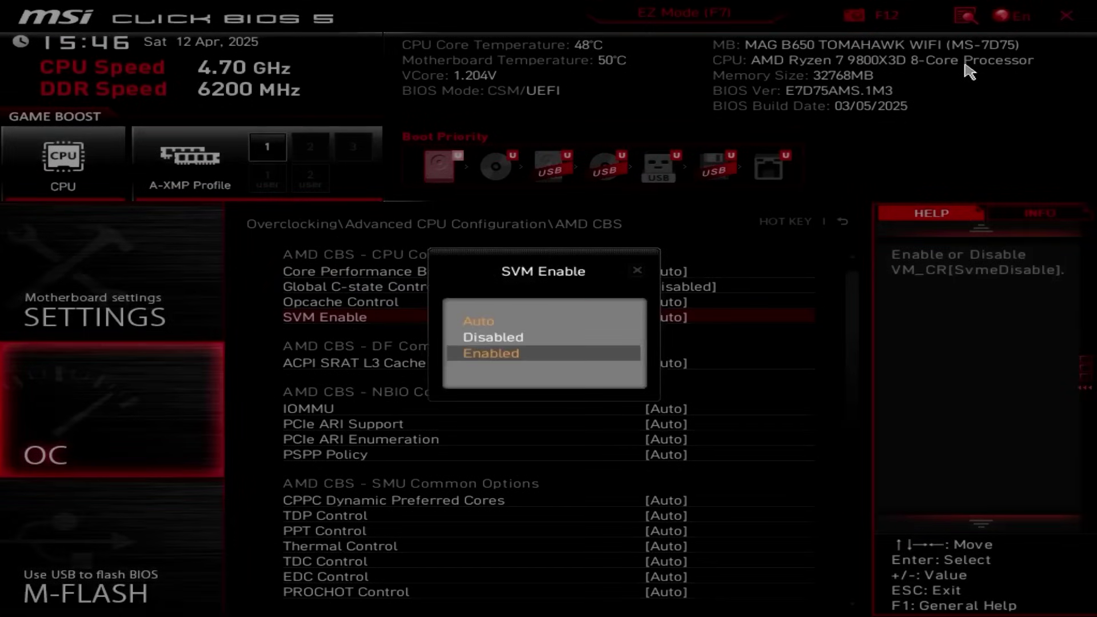
{"action": "key", "text": "Up"}
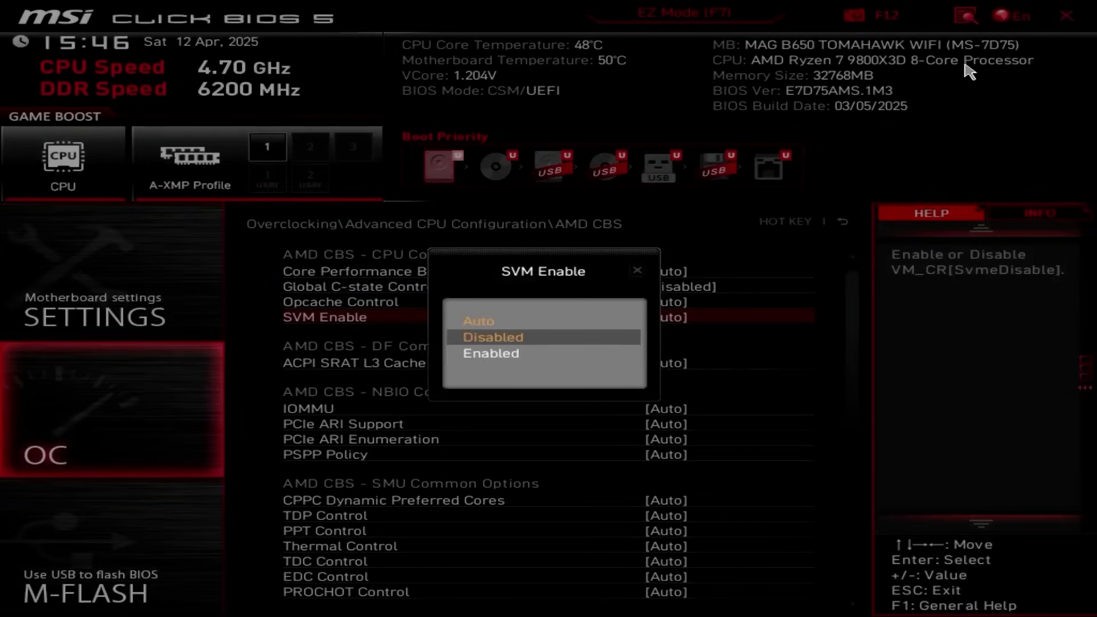
{"action": "key", "text": "Return"}
Set IOMMU to Disabled in the AMD CBS NBIO Common Options.
{"action": "key", "text": "Down"}
{"action": "key", "text": "Down"}
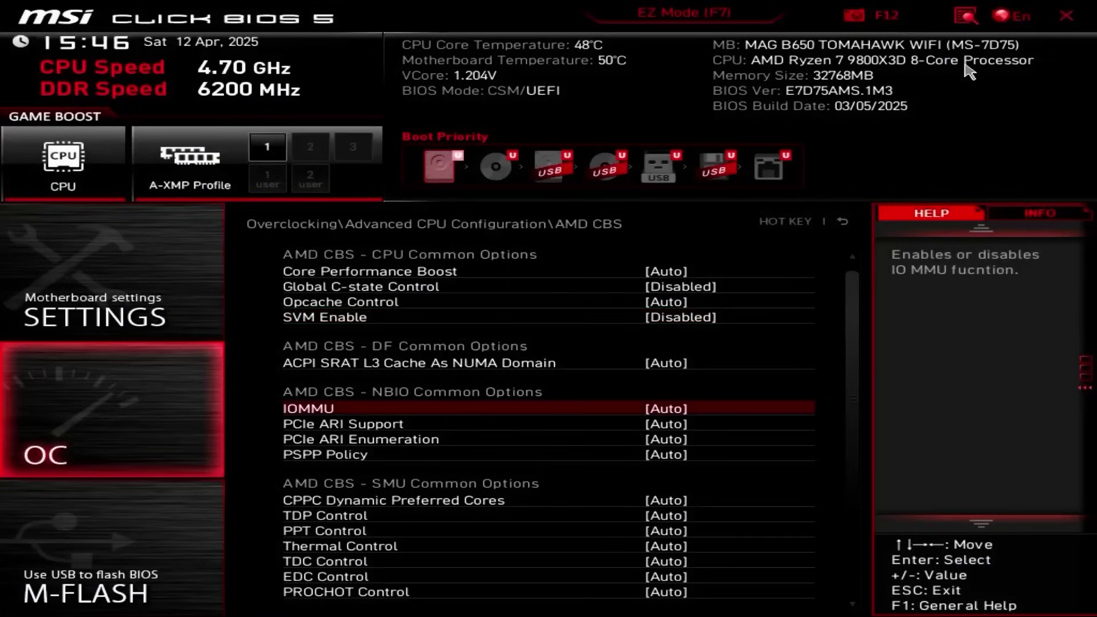
{"action": "key", "text": "Return"}
{"action": "key", "text": "Up"}
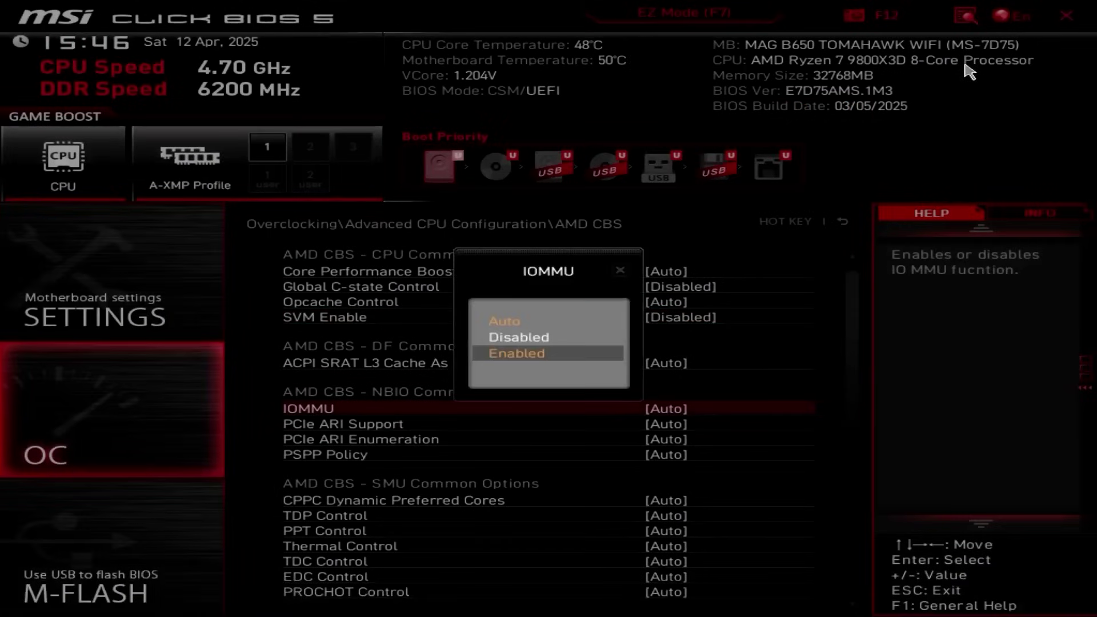
{"action": "key", "text": "Up"}
{"action": "key", "text": "Return"}
Set PCIe ARI Support to Disabled in the AMD CBS NBIO Common Options.
{"action": "key", "text": "Down"}
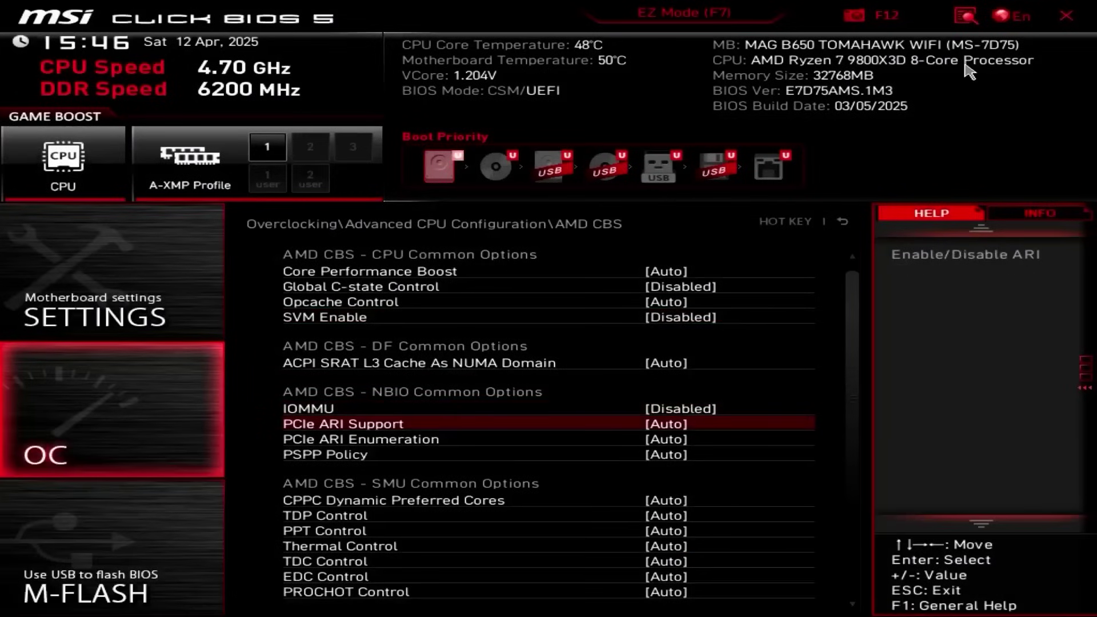
{"action": "key", "text": "Return"}
{"action": "key", "text": "Up"}
{"action": "key", "text": "Up"}
{"action": "key", "text": "Return"}
Set CPPC Dynamic Preferred Cores to Cache in the AMD CBS SMU Common Options.
{"action": "key", "text": "Down"}
{"action": "key", "text": "Down"}
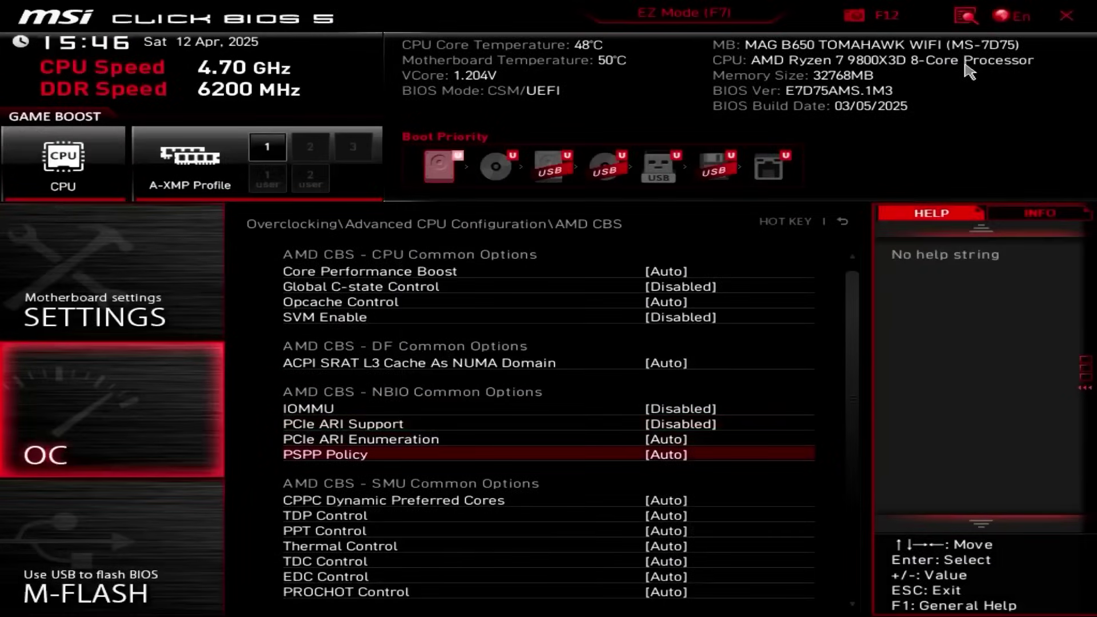
{"action": "key", "text": "Down"}
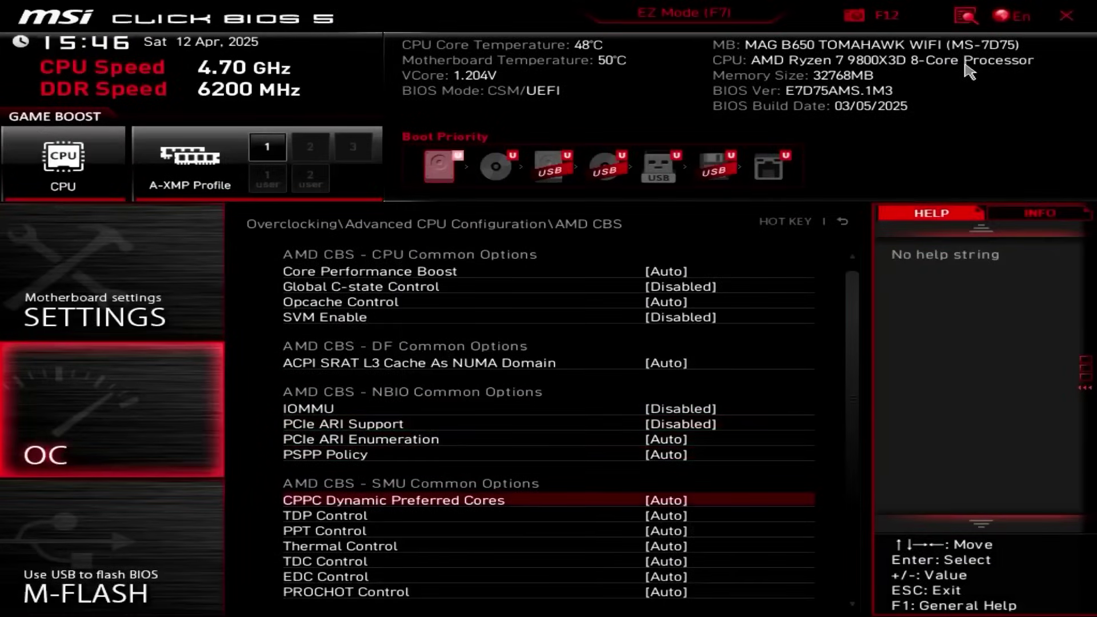
{"action": "key", "text": "Return"}
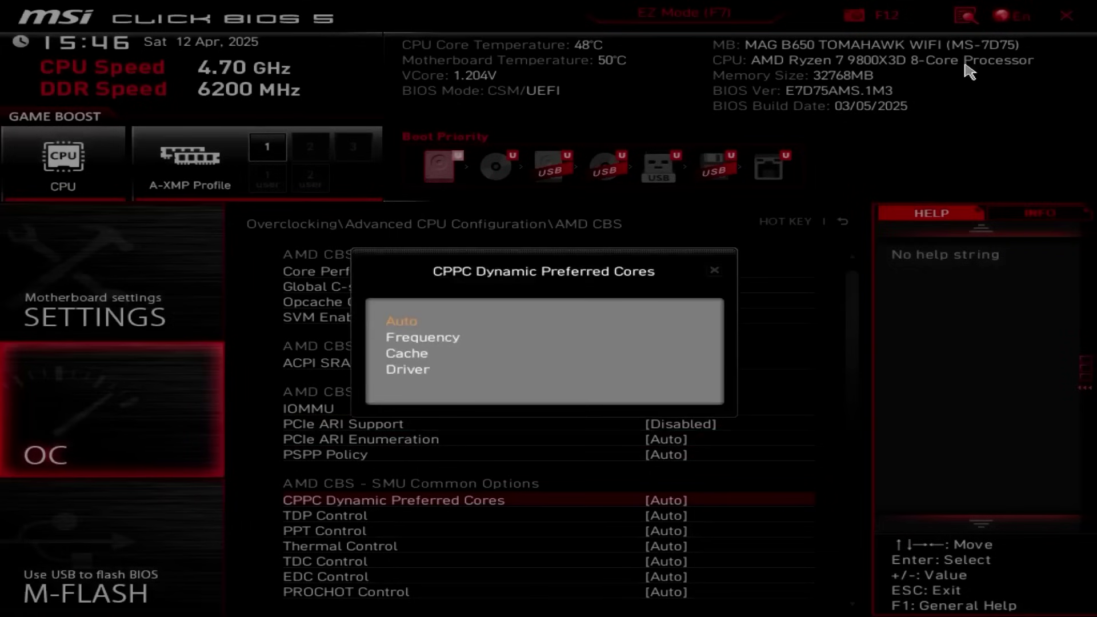
{"action": "key", "text": "Down"}
{"action": "key", "text": "Down"}
{"action": "key", "text": "Return"}
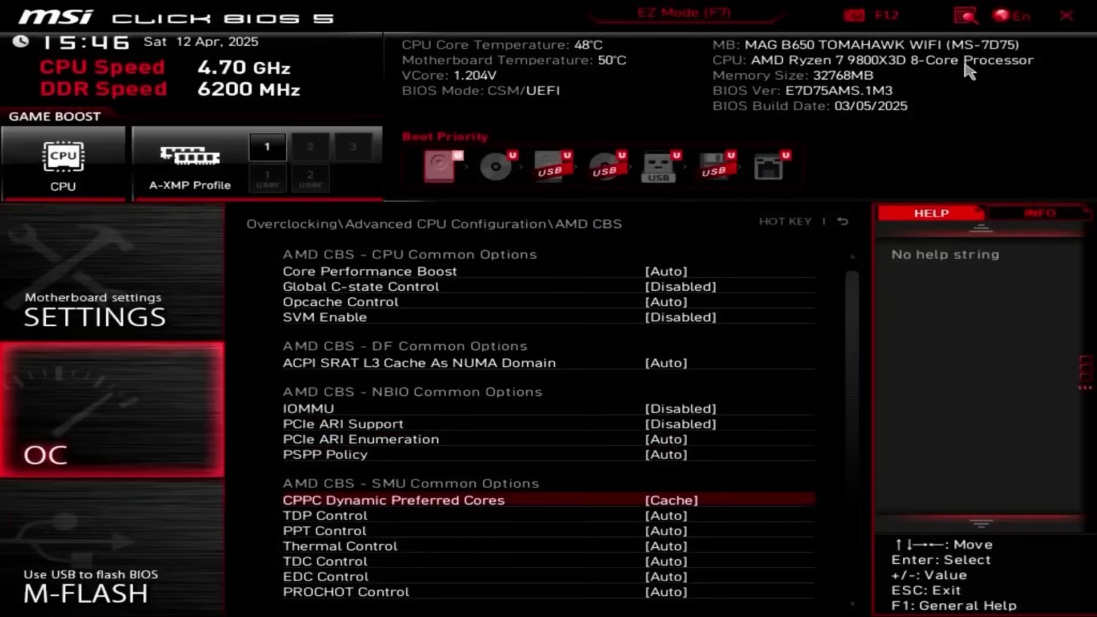
Change CPPC Dynamic Preferred Cores to Driver in the SMU Common Options.
{"action": "key", "text": "Return"}
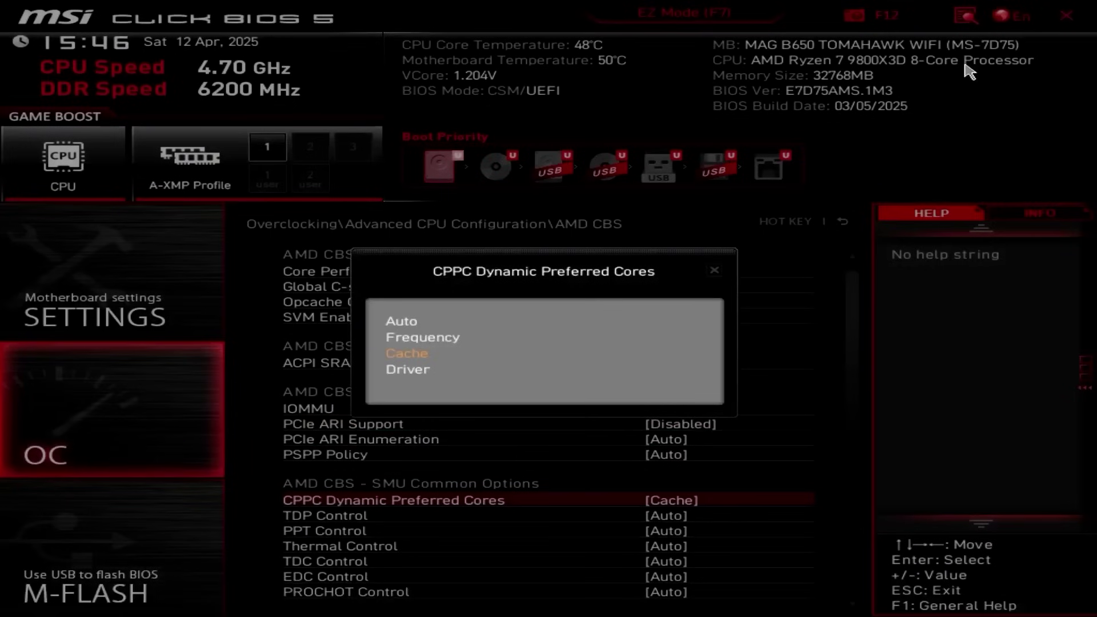
{"action": "key", "text": "Up"}
{"action": "key", "text": "Down"}
{"action": "key", "text": "Down"}
{"action": "key", "text": "Return"}
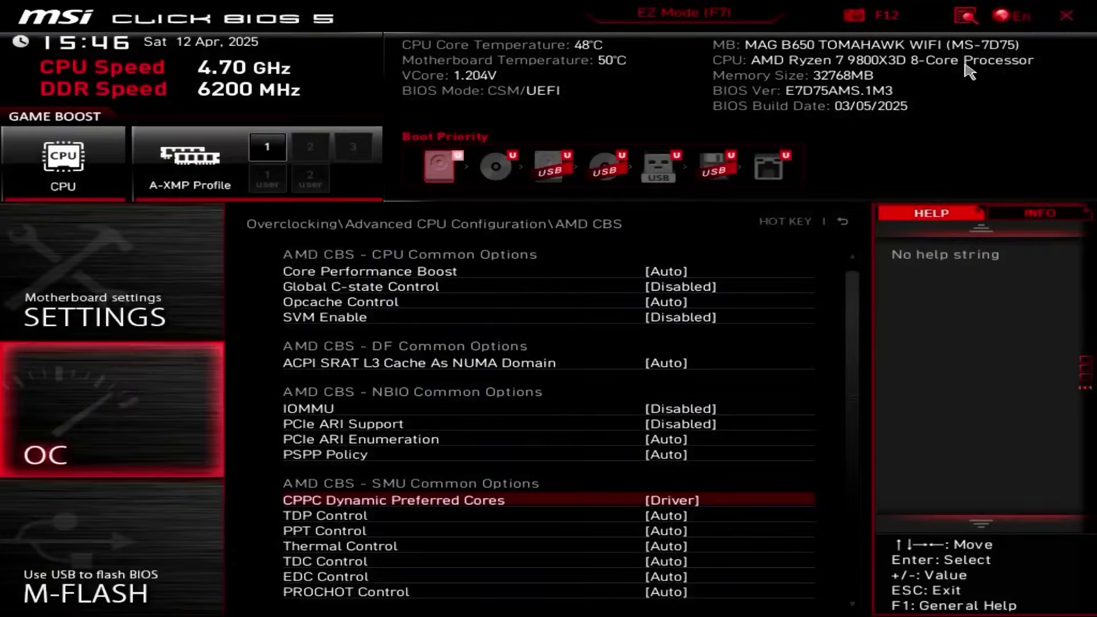
Look through the remaining SMU Common Options and SOC Miscellaneous Control entries, returning to CPPC Dynamic Preferred Cores.
{"action": "key", "text": "Down"}
{"action": "key", "text": "Down"}
{"action": "key", "text": "Down"}
{"action": "key", "text": "Down"}
{"action": "key", "text": "Down"}
{"action": "key", "text": "Down"}
{"action": "key", "text": "Down"}
{"action": "key", "text": "Down"}
{"action": "key", "text": "Down"}
{"action": "key", "text": "Up"}
{"action": "key", "text": "Up"}
{"action": "key", "text": "Up"}
{"action": "key", "text": "Up"}
{"action": "key", "text": "Up"}
{"action": "key", "text": "Up"}
{"action": "key", "text": "Up"}
{"action": "key", "text": "Up"}
{"action": "key", "text": "Up"}
Set CPPC Dynamic Preferred Cores back to Auto in the SMU Common Options.
{"action": "key", "text": "Return"}
{"action": "key", "text": "Up"}
{"action": "key", "text": "Up"}
{"action": "key", "text": "Up"}
{"action": "key", "text": "Return"}
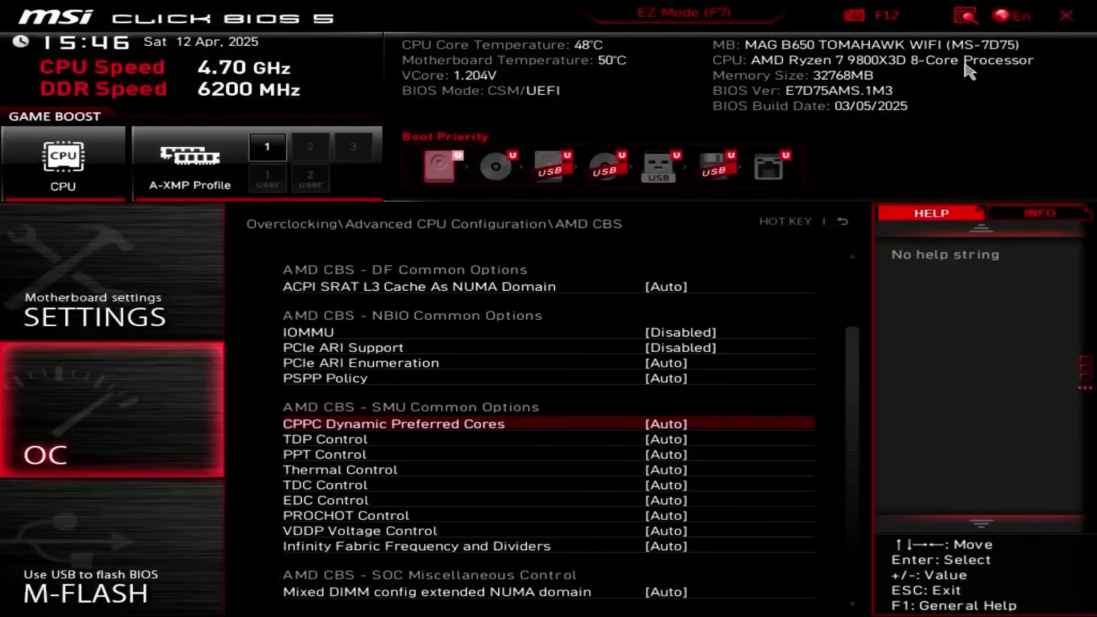
Return to the main Overclocking page and set A-XMP to Enabled in the DRAM settings.
{"action": "key", "text": "Escape"}
{"action": "key", "text": "Escape"}
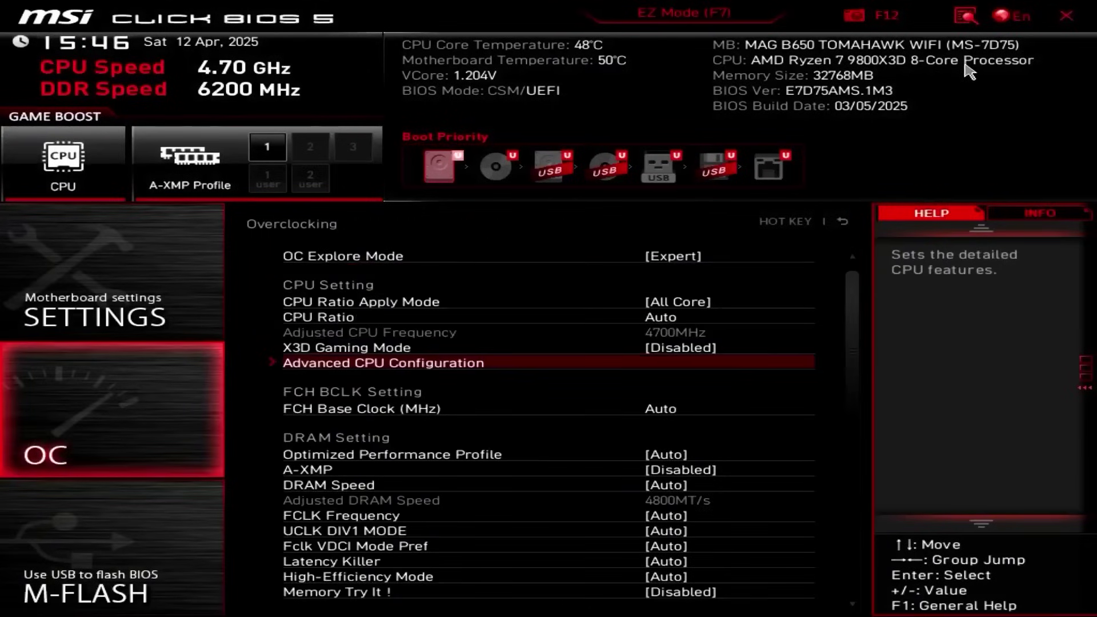
{"action": "key", "text": "Down"}
{"action": "key", "text": "Down"}
{"action": "key", "text": "Down"}
{"action": "key", "text": "Down"}
{"action": "key", "text": "Up"}
{"action": "key", "text": "Return"}
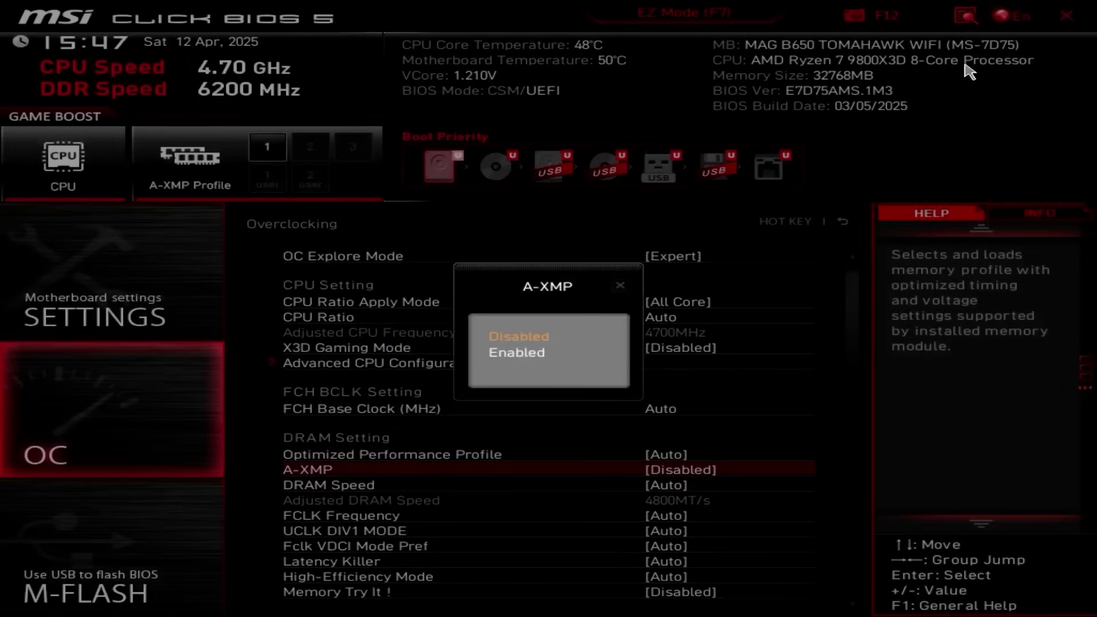
{"action": "key", "text": "Down"}
{"action": "key", "text": "Return"}
{"action": "key", "text": "Down"}
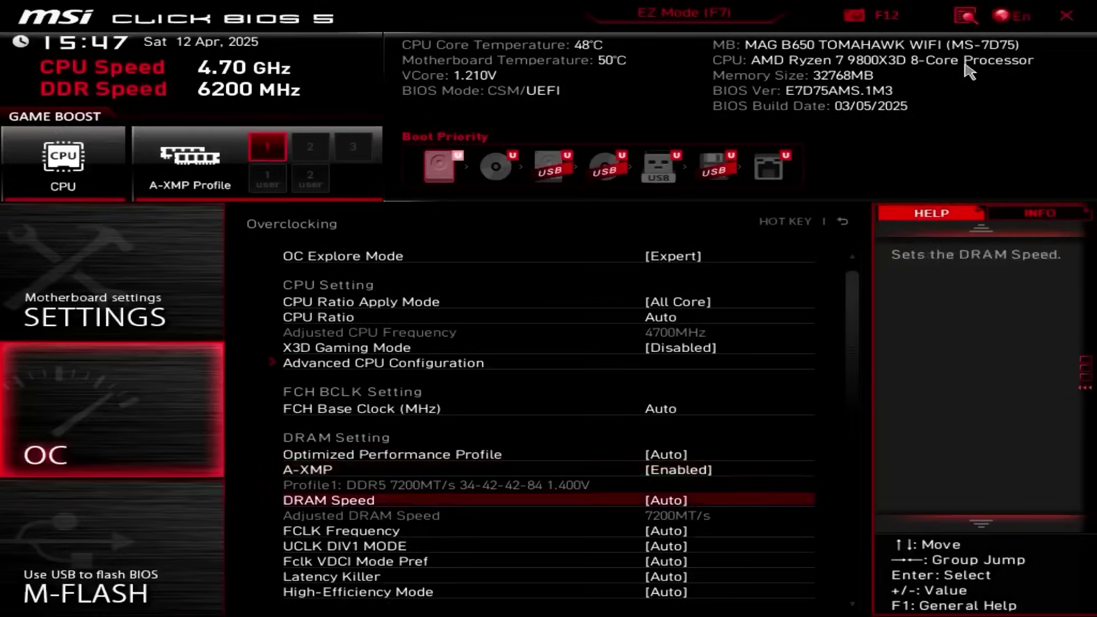